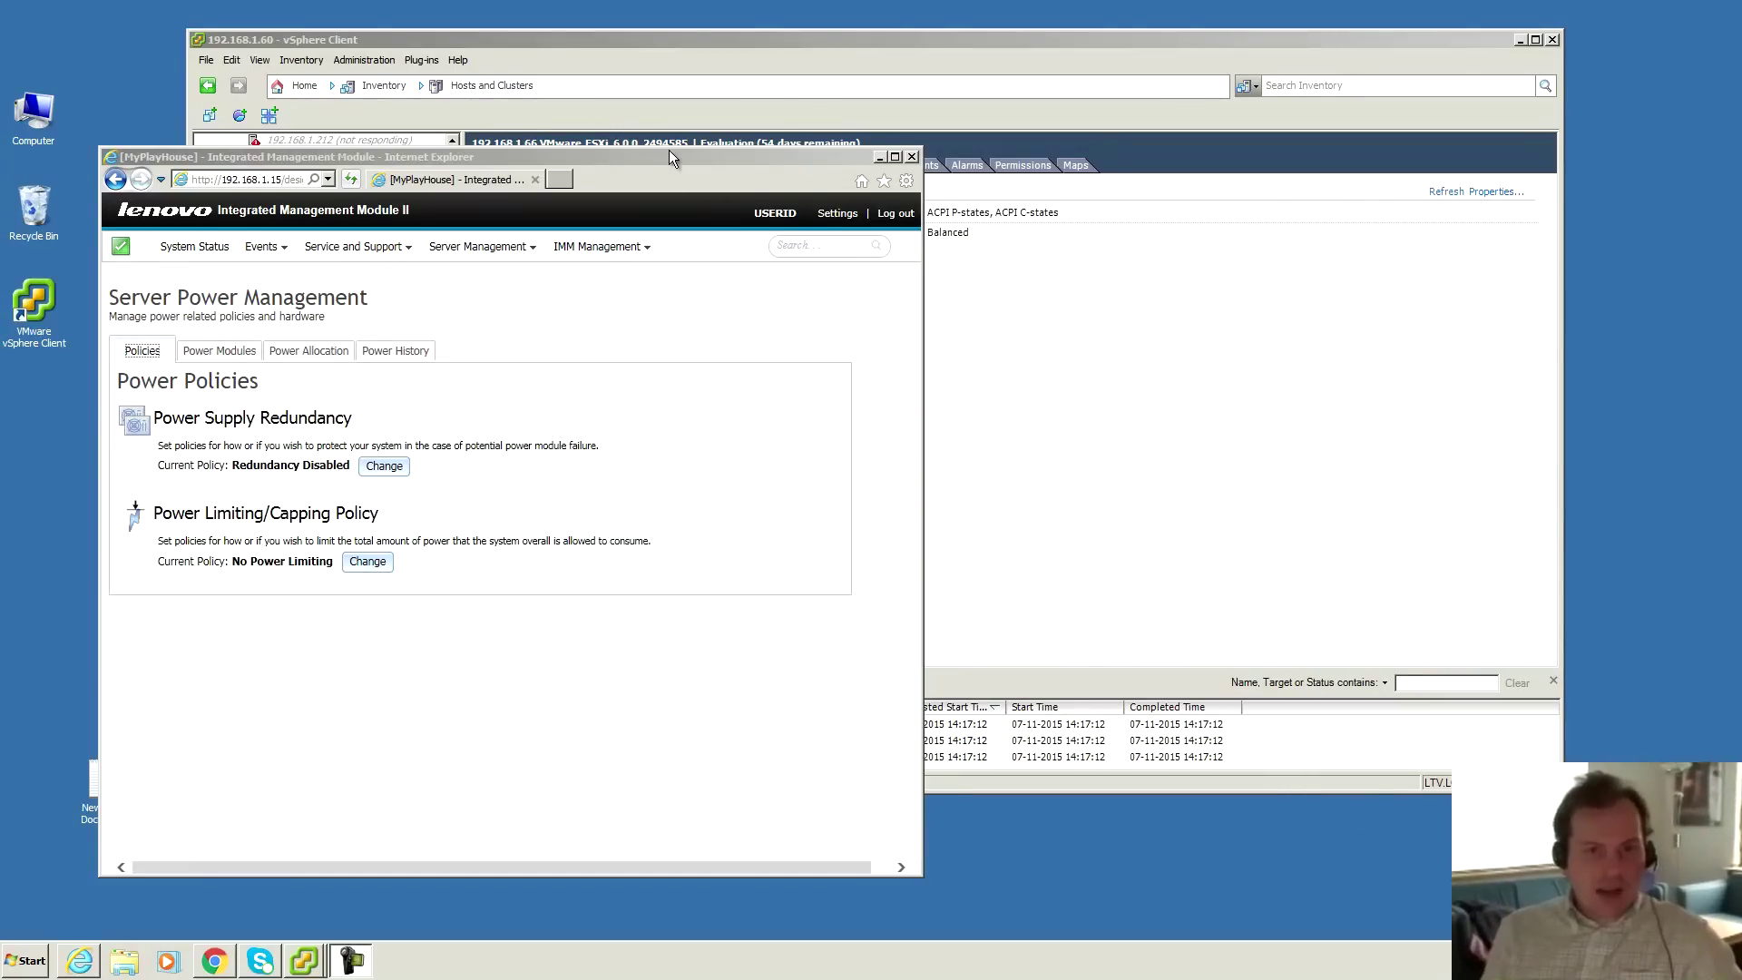
- Point out the Redundancy Disabled policy, then open the Power Supply Redundancy settings
{"action": "mouse_move", "coordinate": [675, 154]}
{"action": "left_mouse_down"}
{"action": "mouse_move", "coordinate": [704, 140]}
{"action": "mouse_move", "coordinate": [705, 154]}
{"action": "left_mouse_up"}
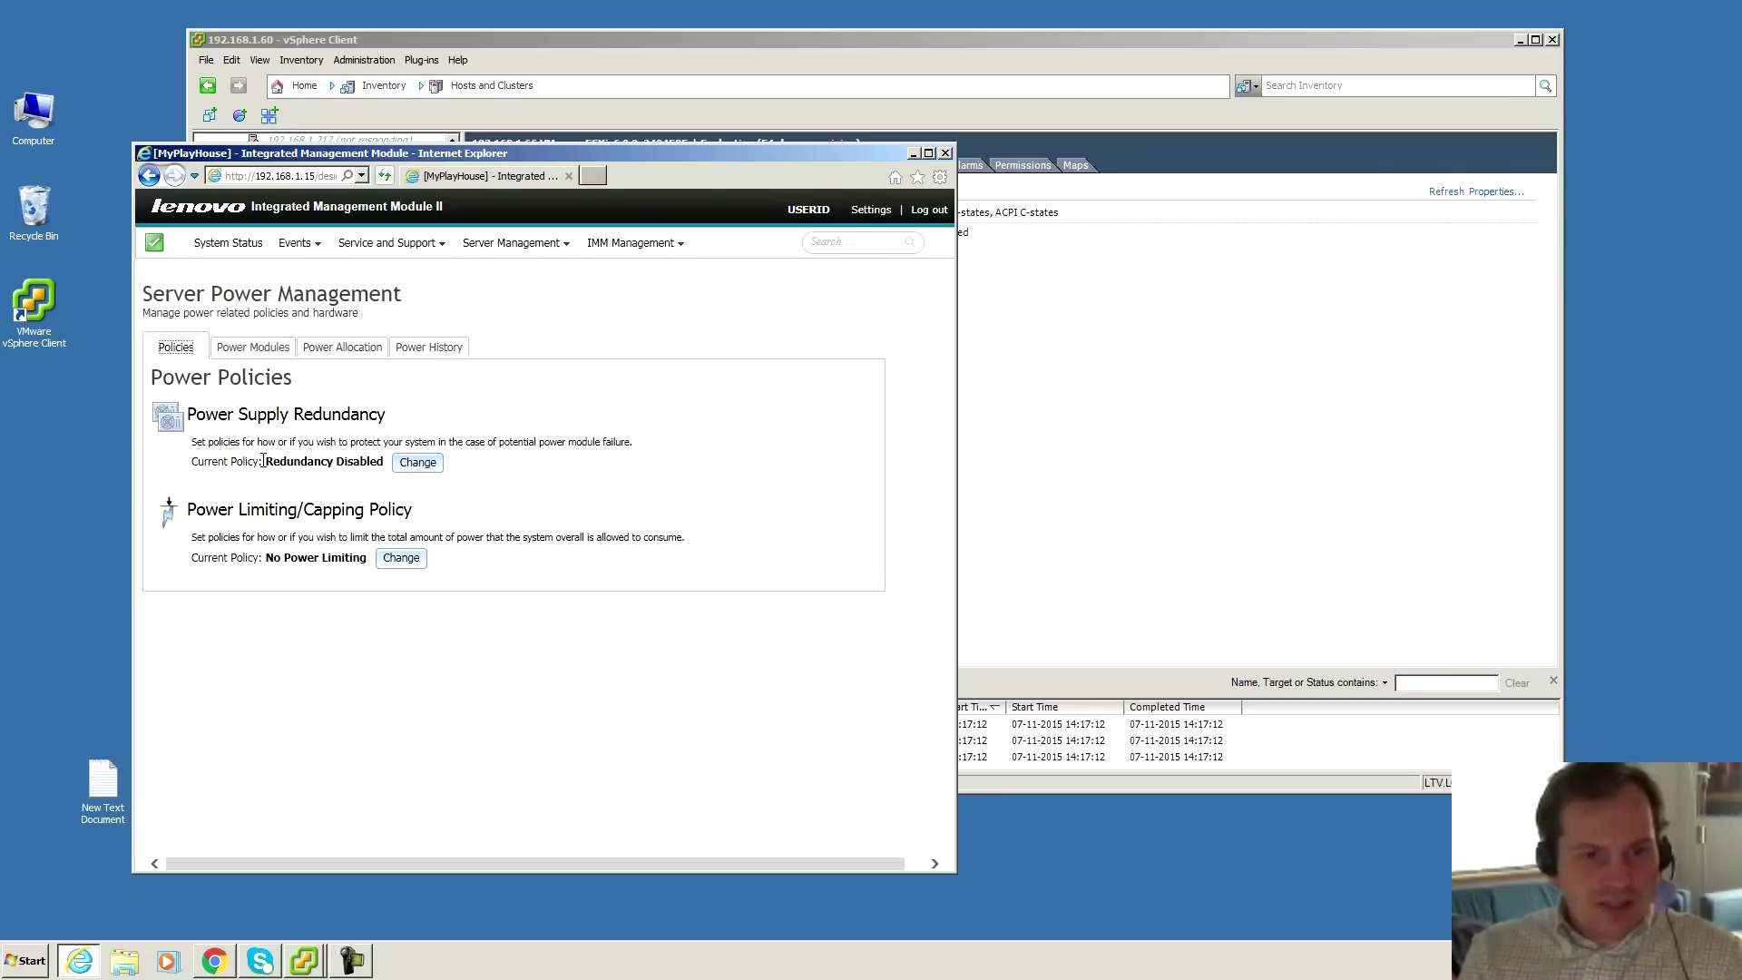
{"action": "left_click_drag", "start_coordinate": [268, 460], "coordinate": [385, 464]}
{"action": "left_click", "coordinate": [314, 465]}
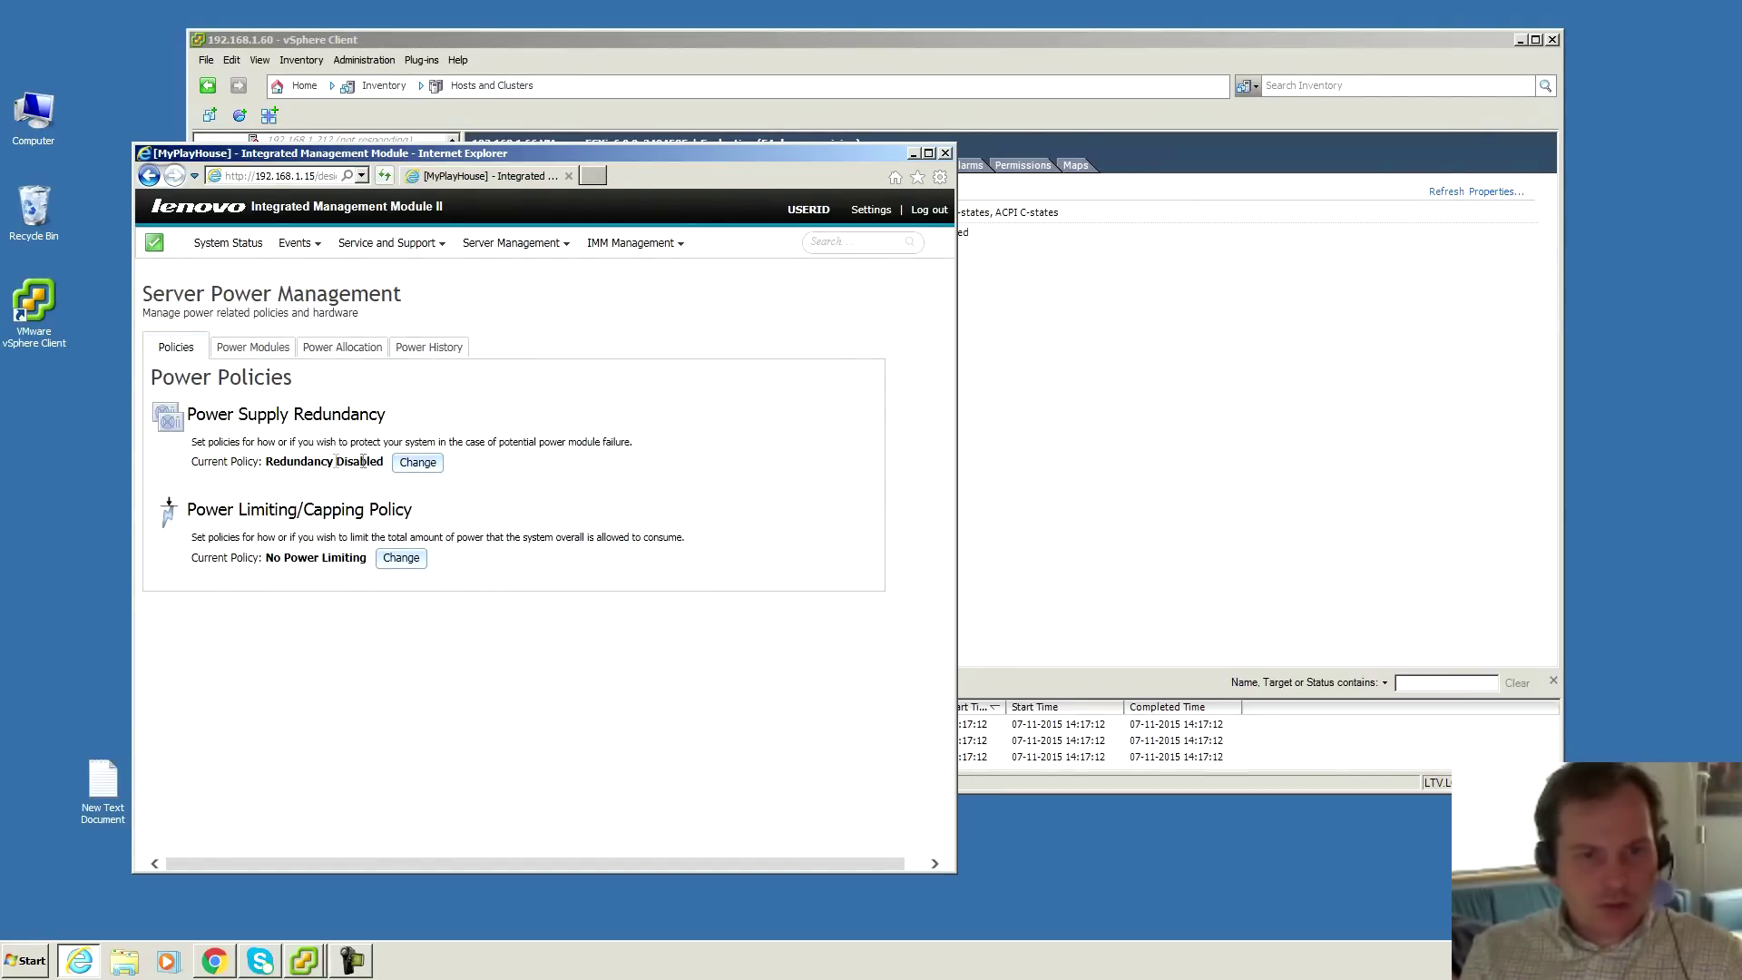
{"action": "left_click", "coordinate": [417, 463]}
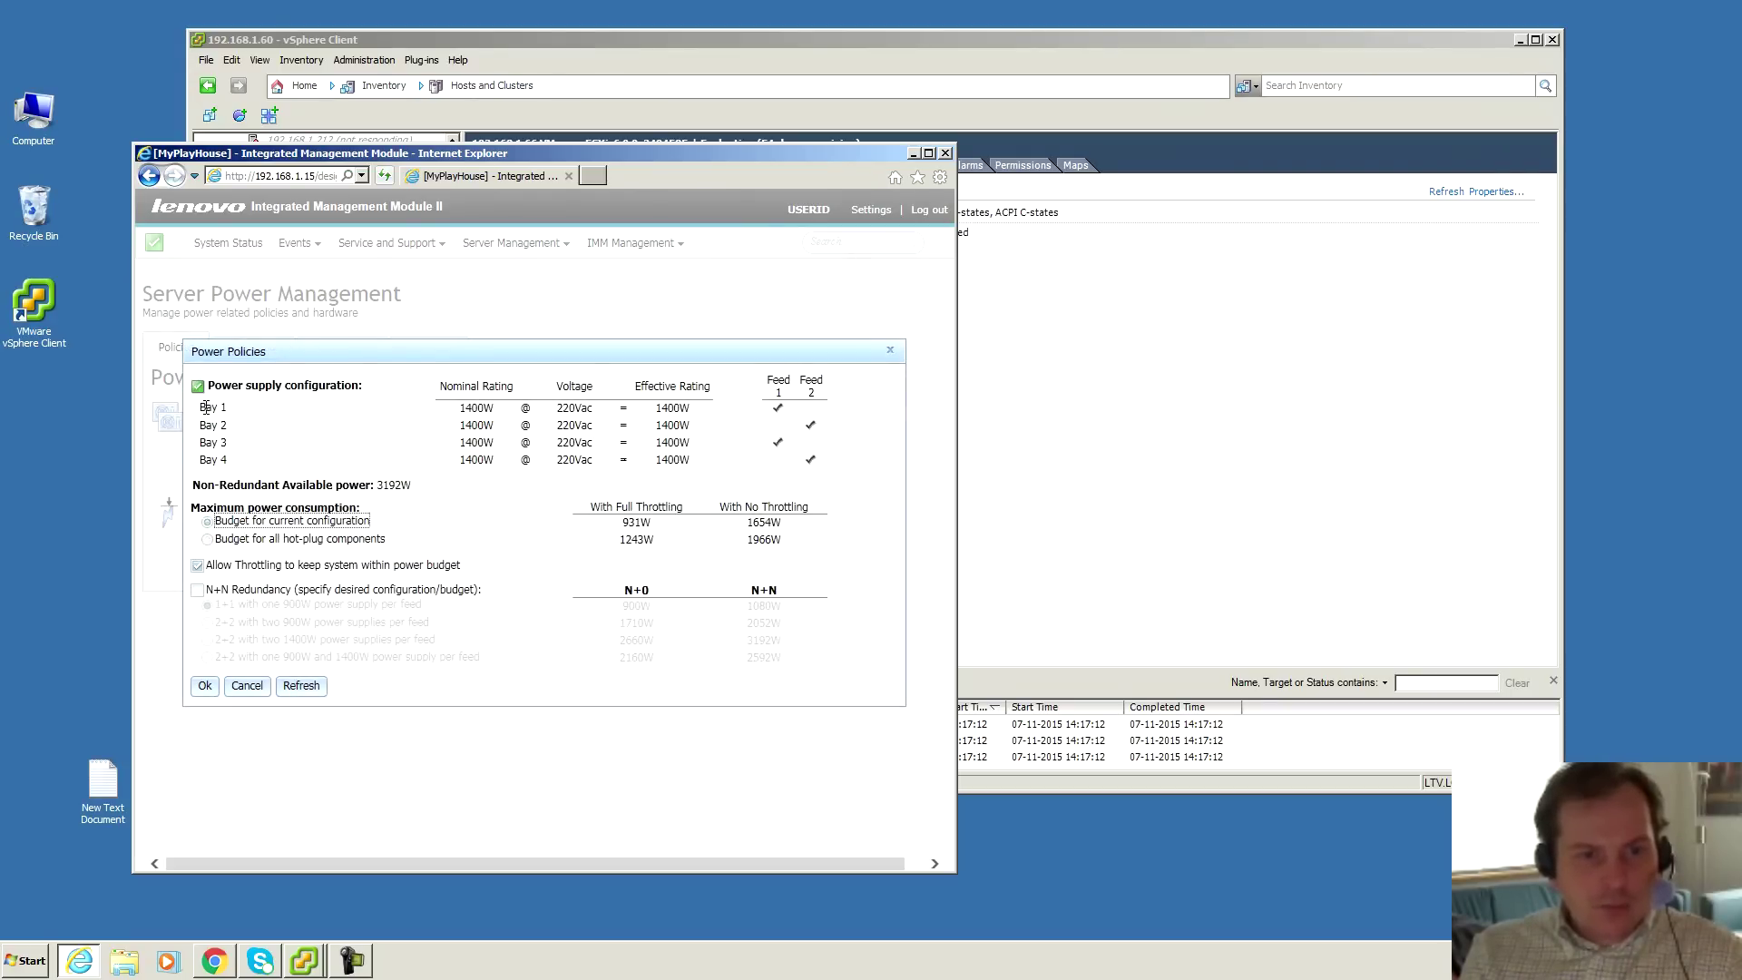
- Highlight the Bay 1, Bay 2 and Bay 4 power supplies and the Feed 1 and Feed 2 columns
{"action": "left_click_drag", "start_coordinate": [202, 410], "coordinate": [235, 440]}
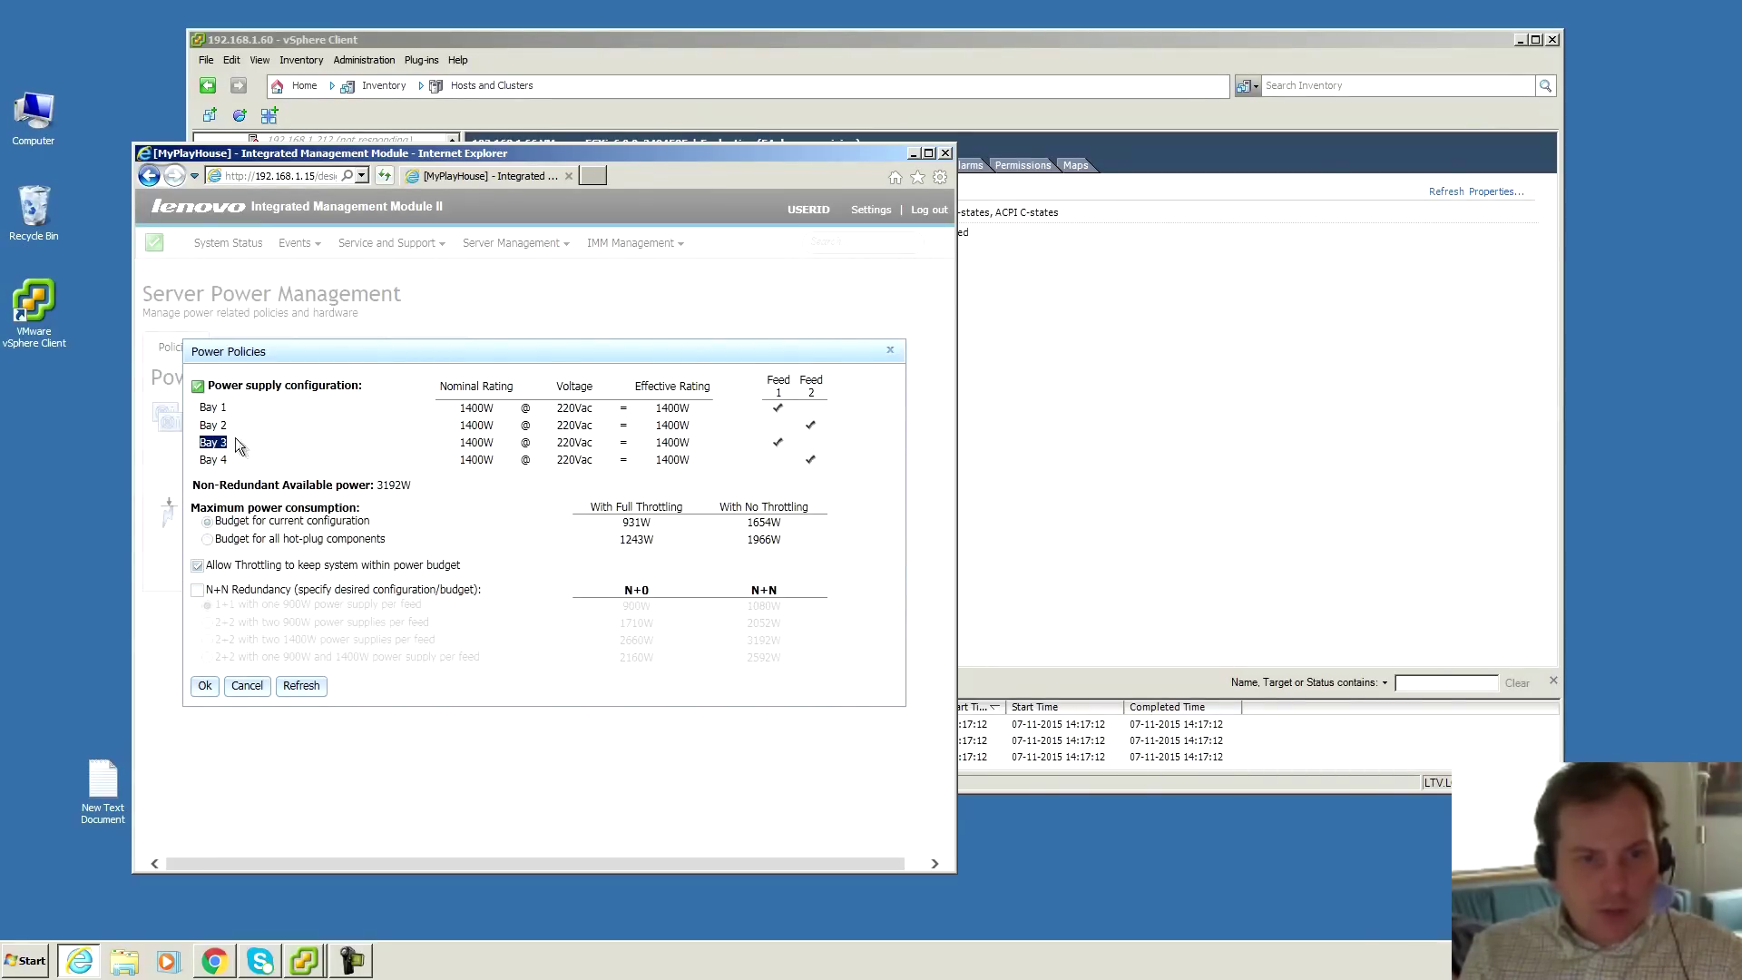
{"action": "left_click_drag", "start_coordinate": [766, 379], "coordinate": [786, 379]}
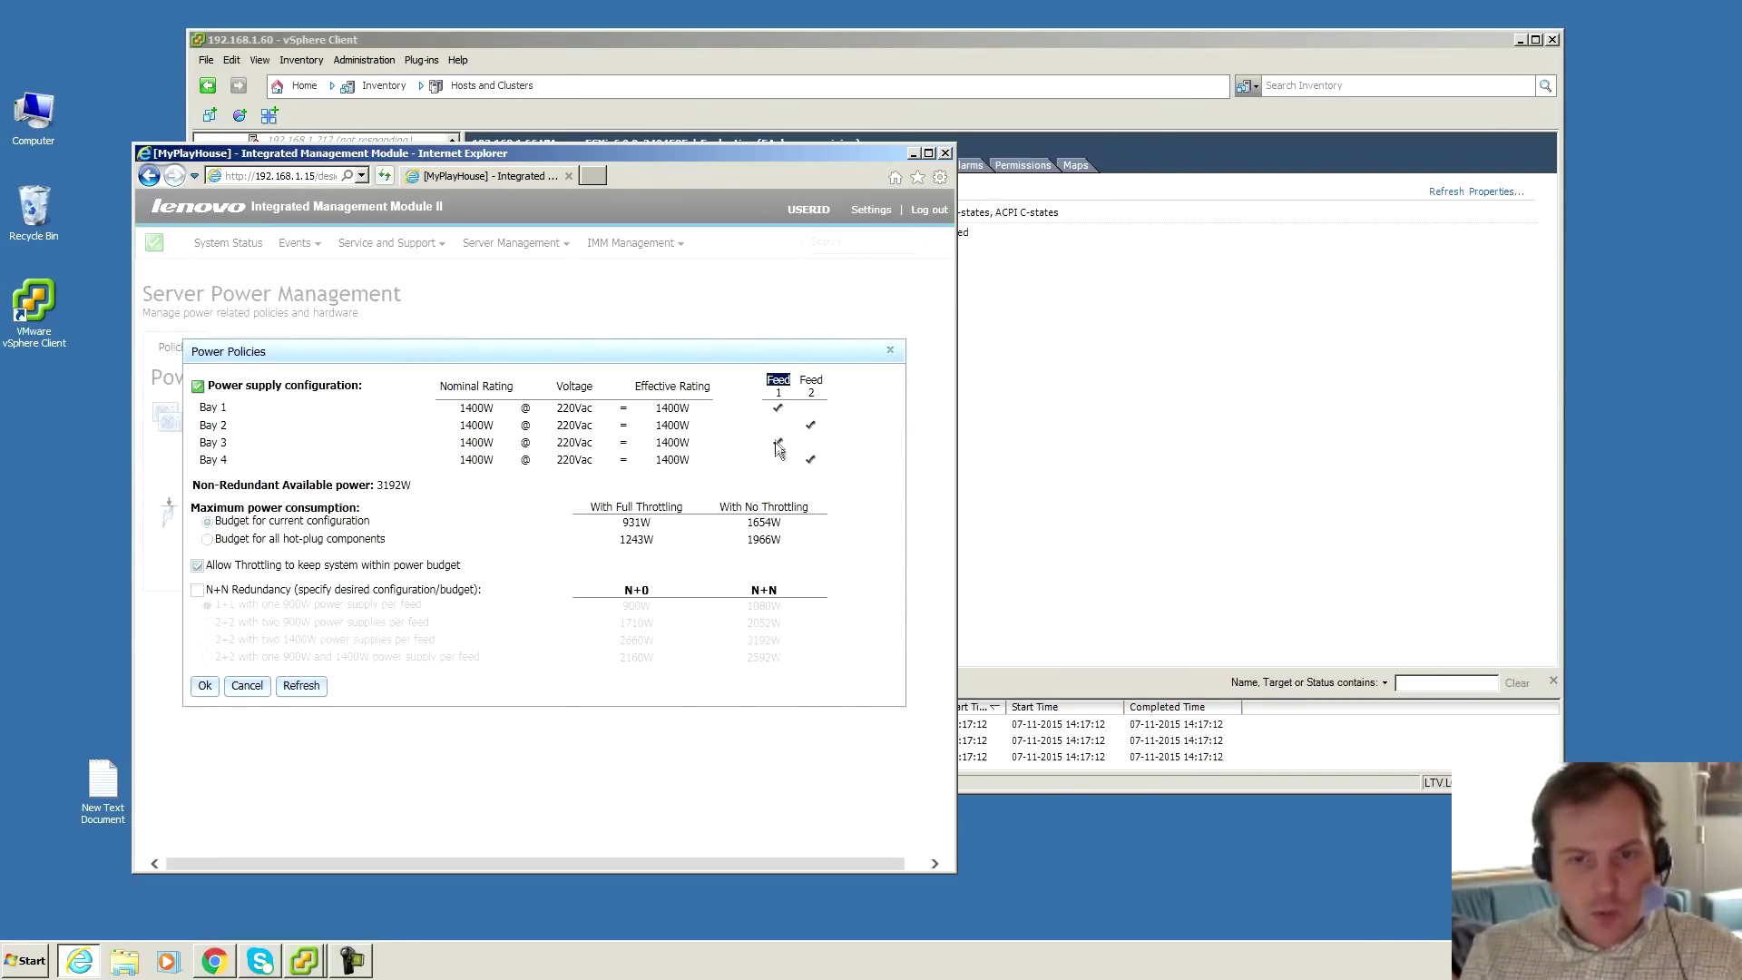
{"action": "left_click_drag", "start_coordinate": [802, 379], "coordinate": [826, 386]}
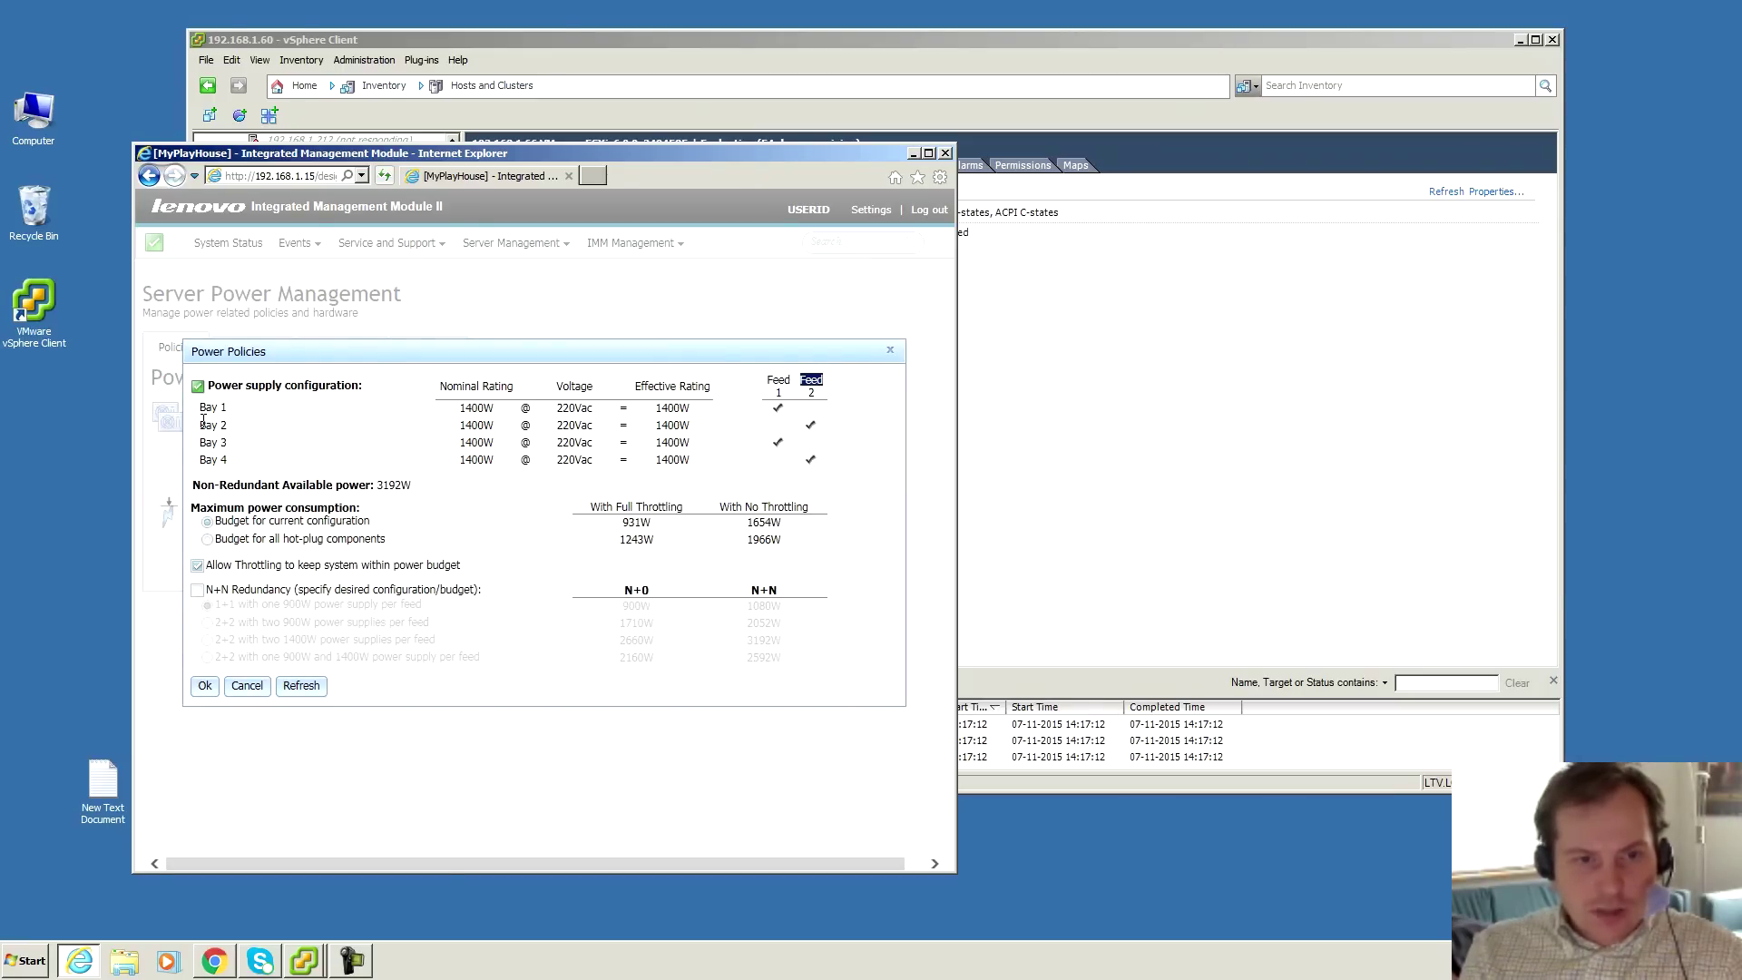
{"action": "left_click_drag", "start_coordinate": [201, 425], "coordinate": [229, 462]}
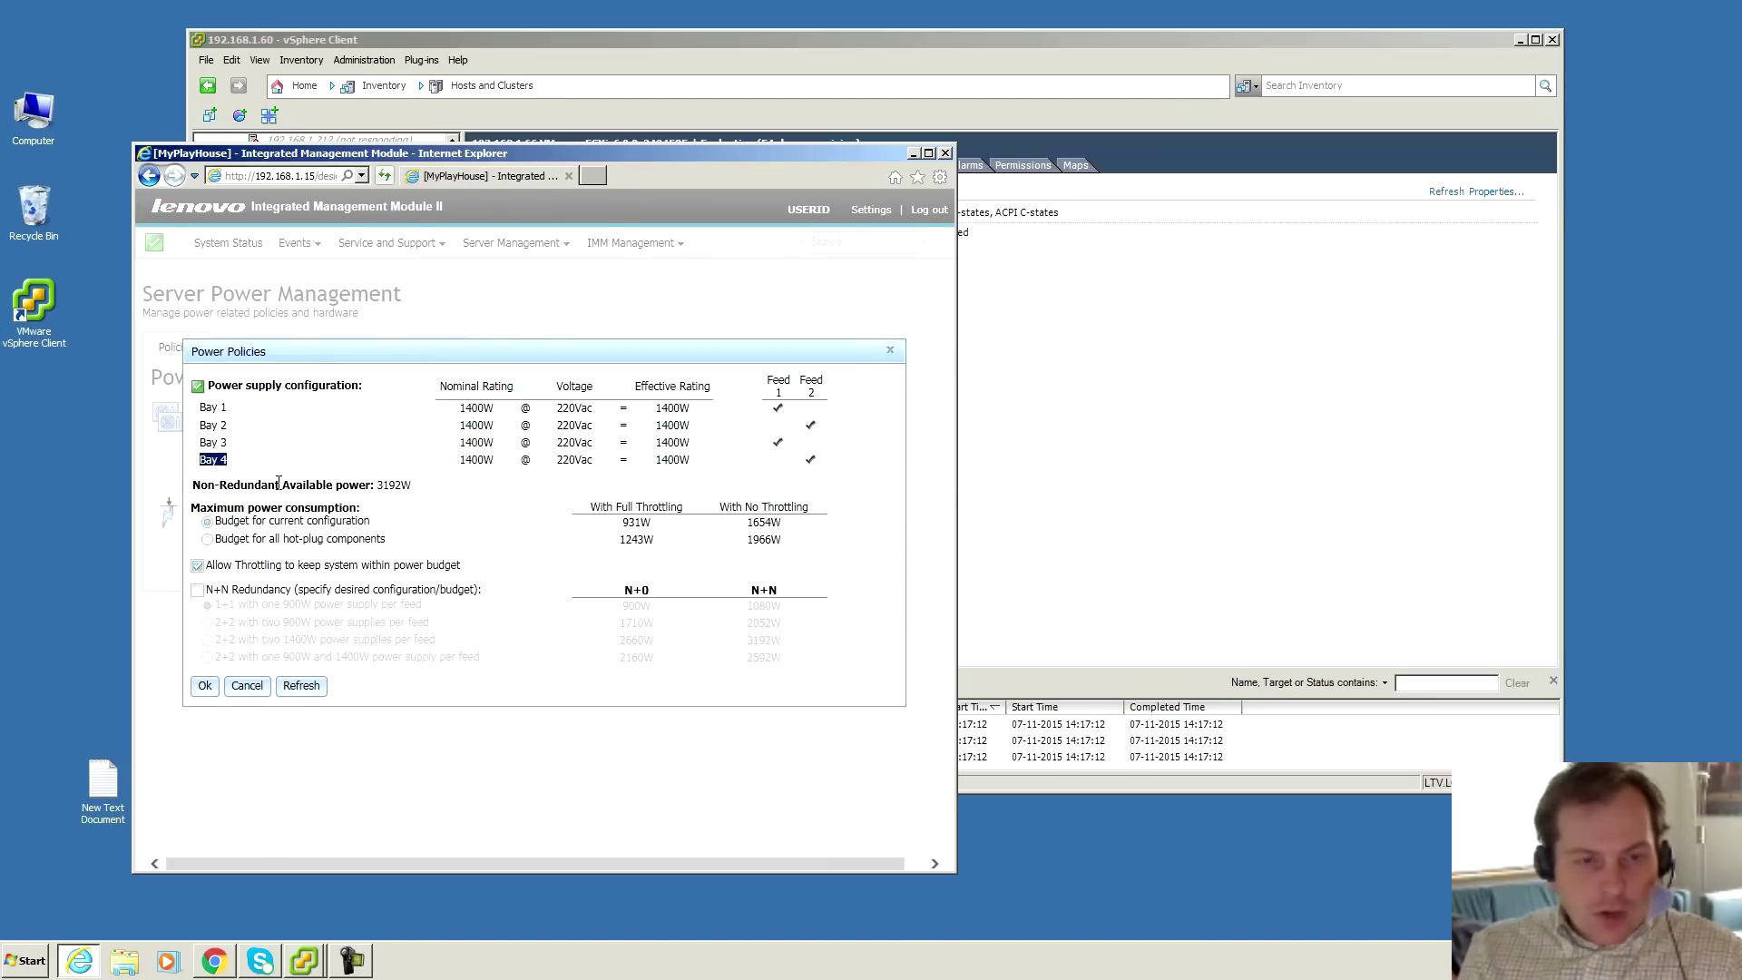
{"action": "left_click", "coordinate": [210, 463]}
{"action": "left_click_drag", "start_coordinate": [201, 465], "coordinate": [231, 444]}
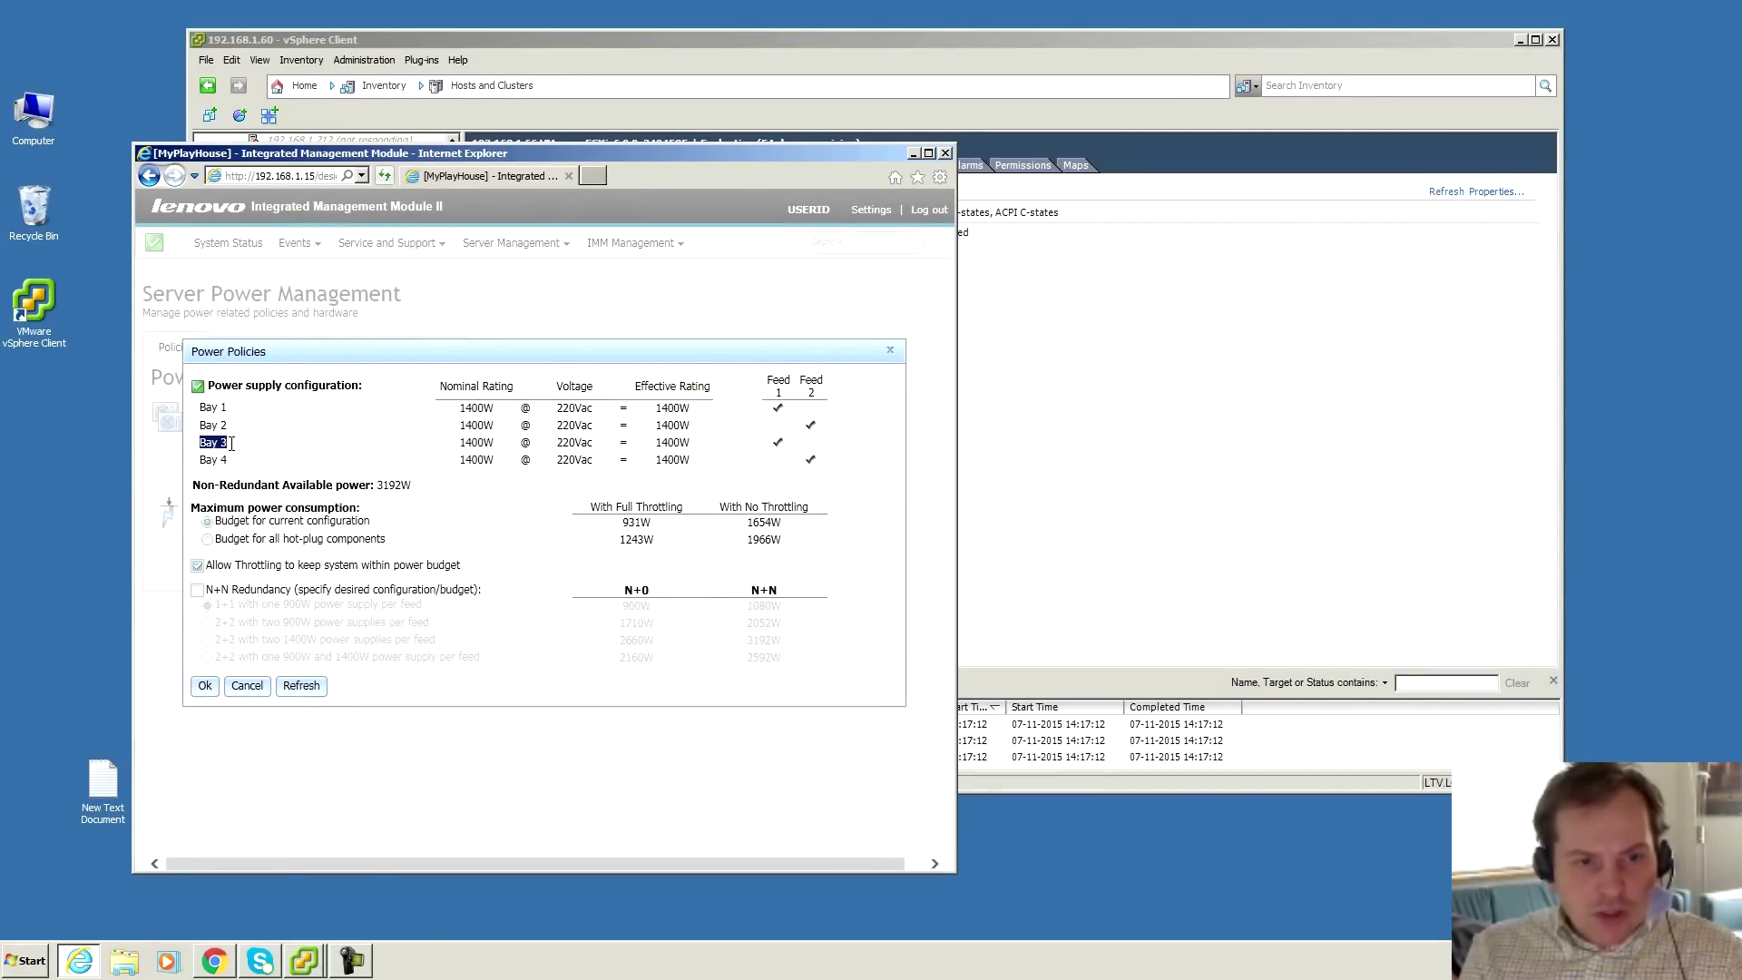
- Cancel the Power Policies dialog, close the IMM window and bring vSphere Client forward
{"action": "left_click", "coordinate": [245, 686]}
{"action": "key", "text": "alt+F4"}
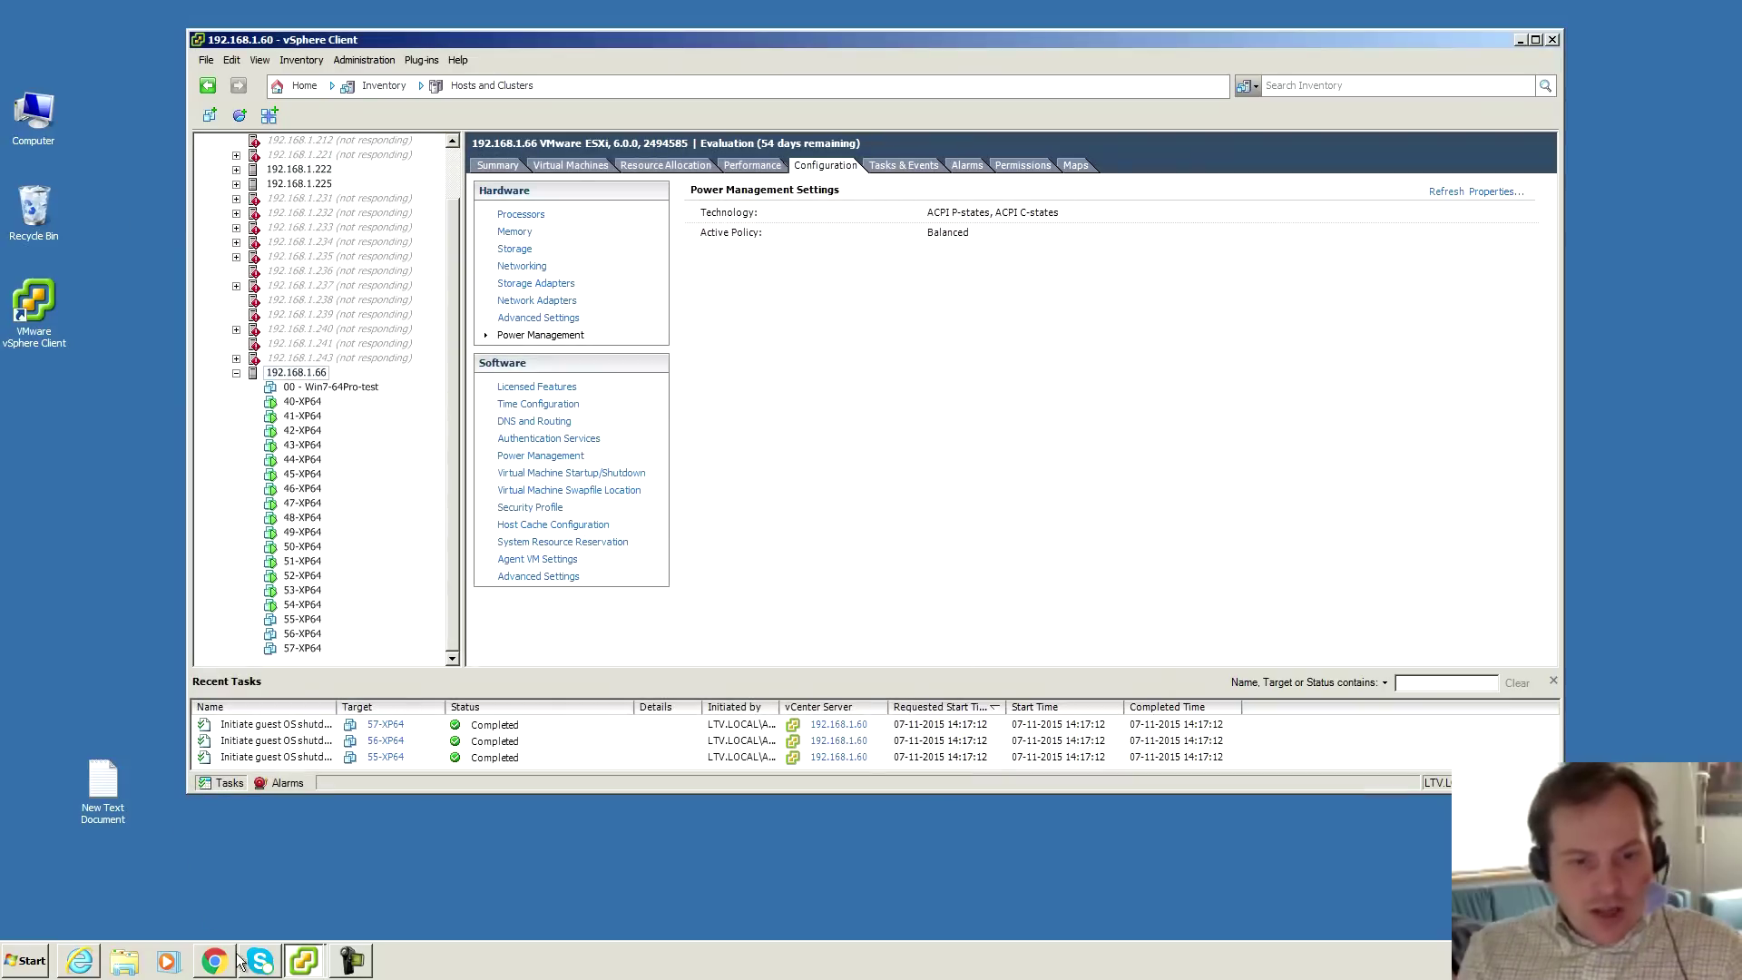
{"action": "left_click", "coordinate": [302, 972]}
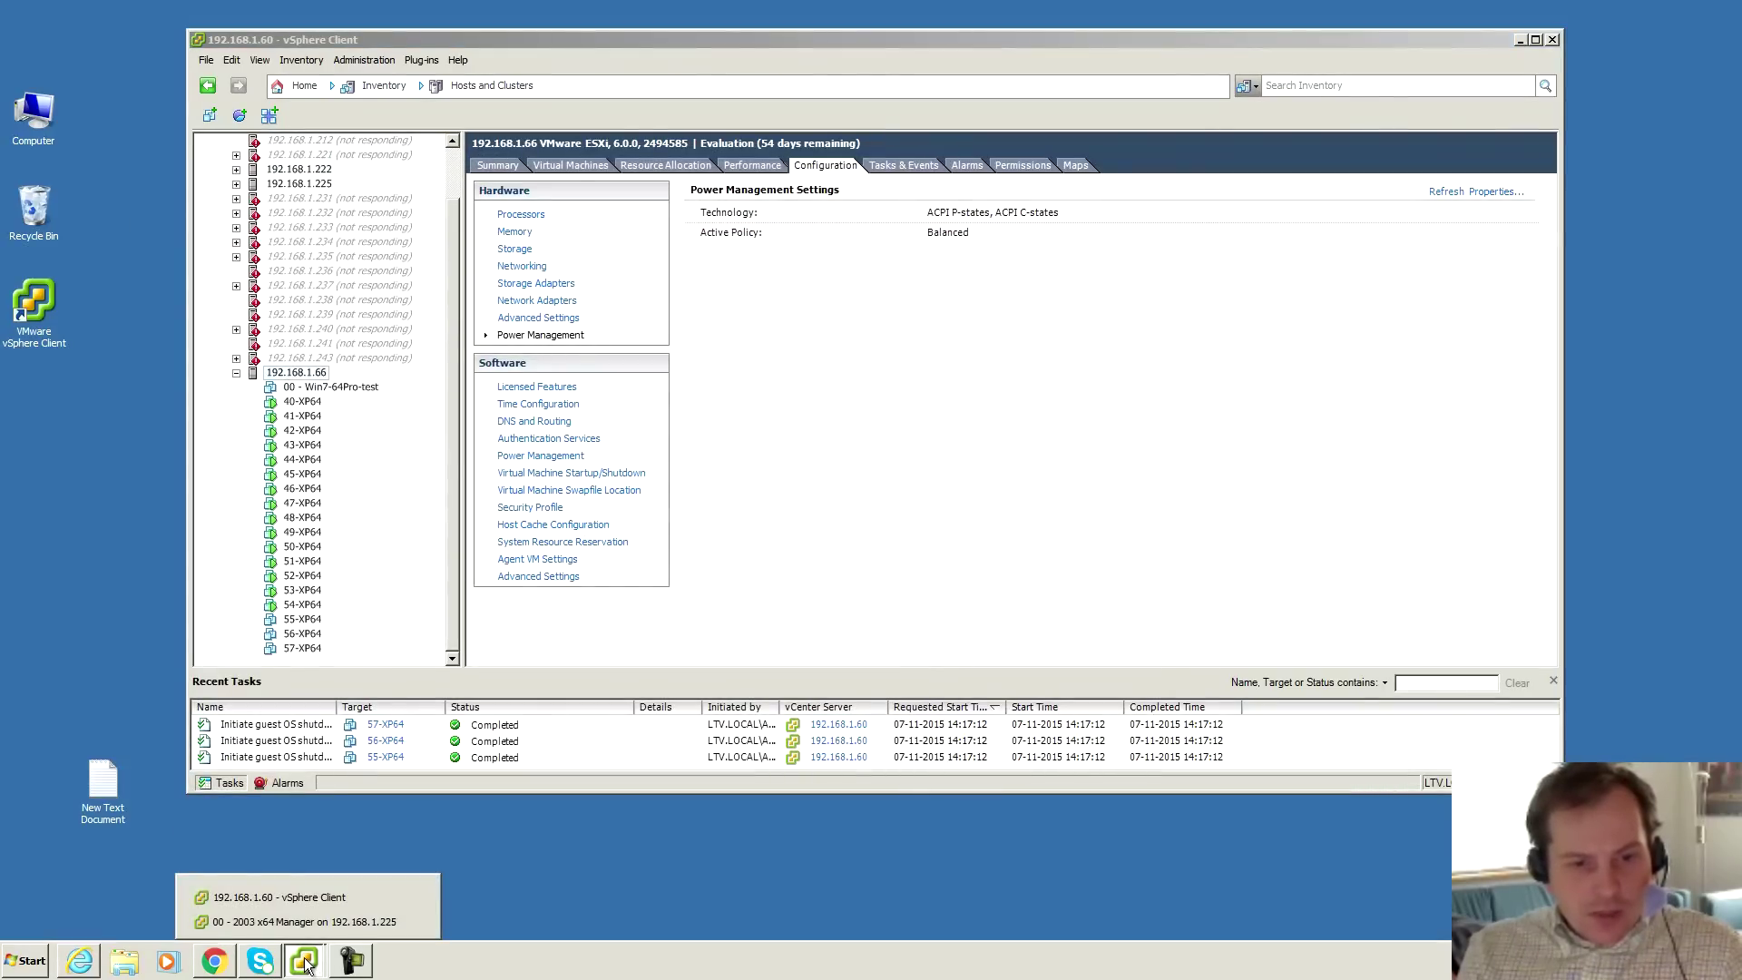
{"action": "left_click", "coordinate": [305, 897]}
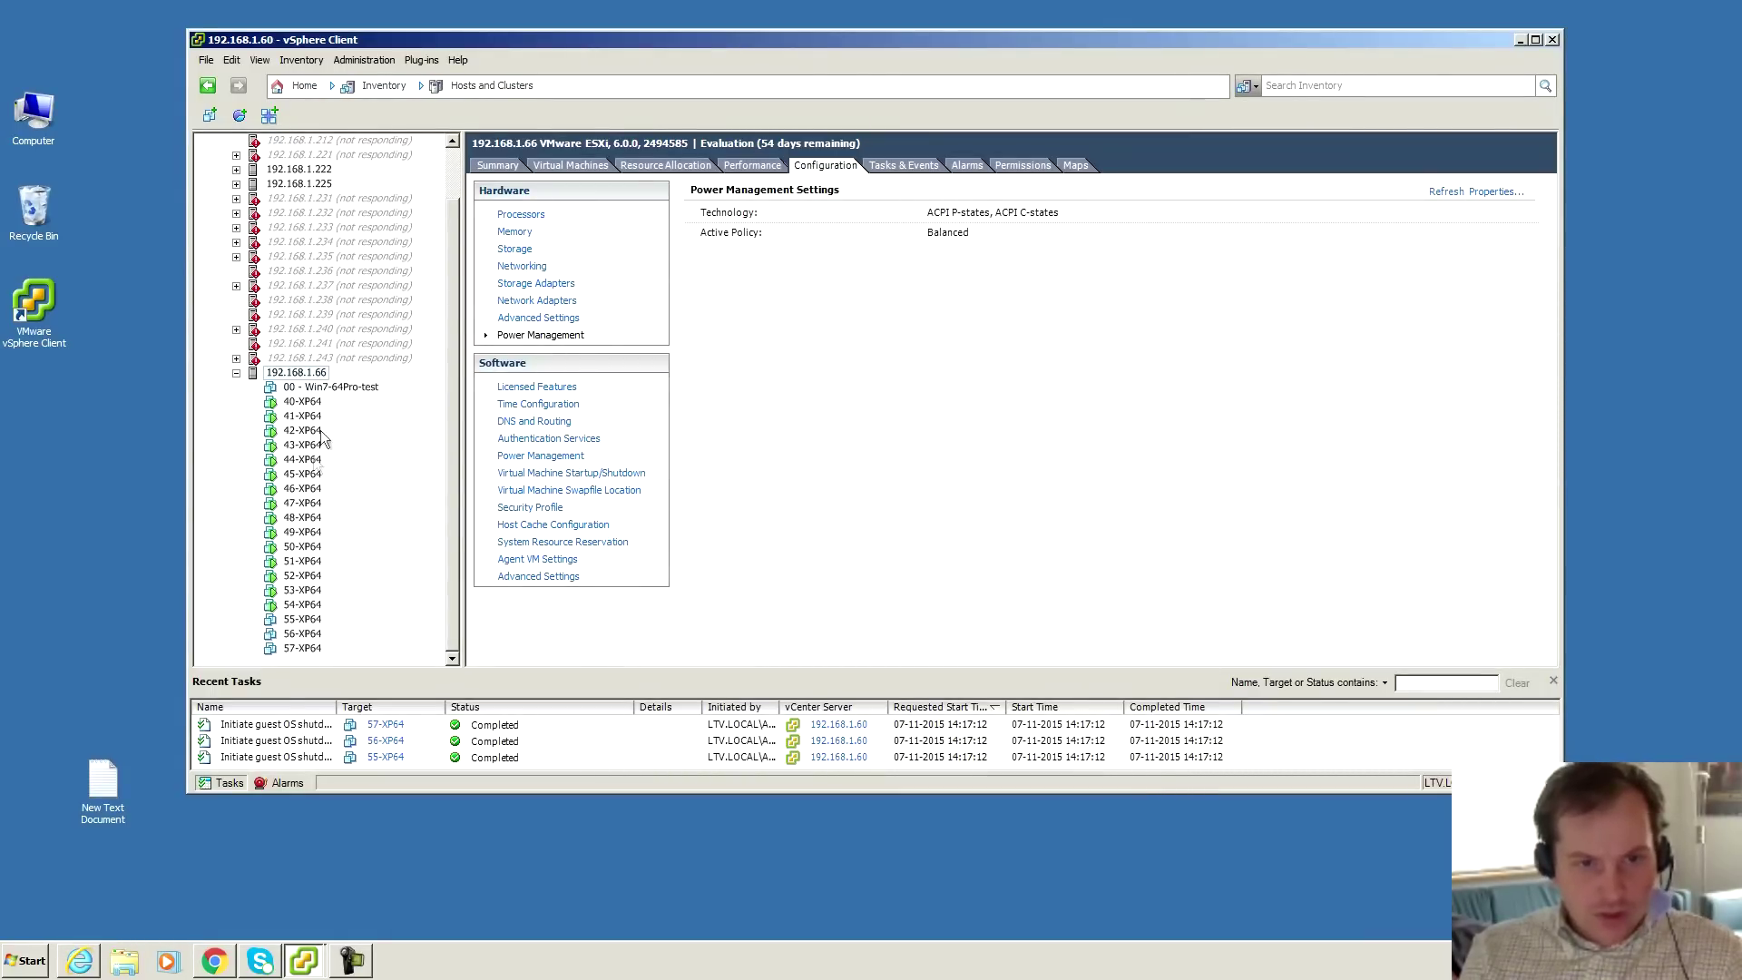
- Expand host 192.168.1.225 and open the console of VM 00 - Win7-64-3DMAX
{"action": "left_click", "coordinate": [236, 183]}
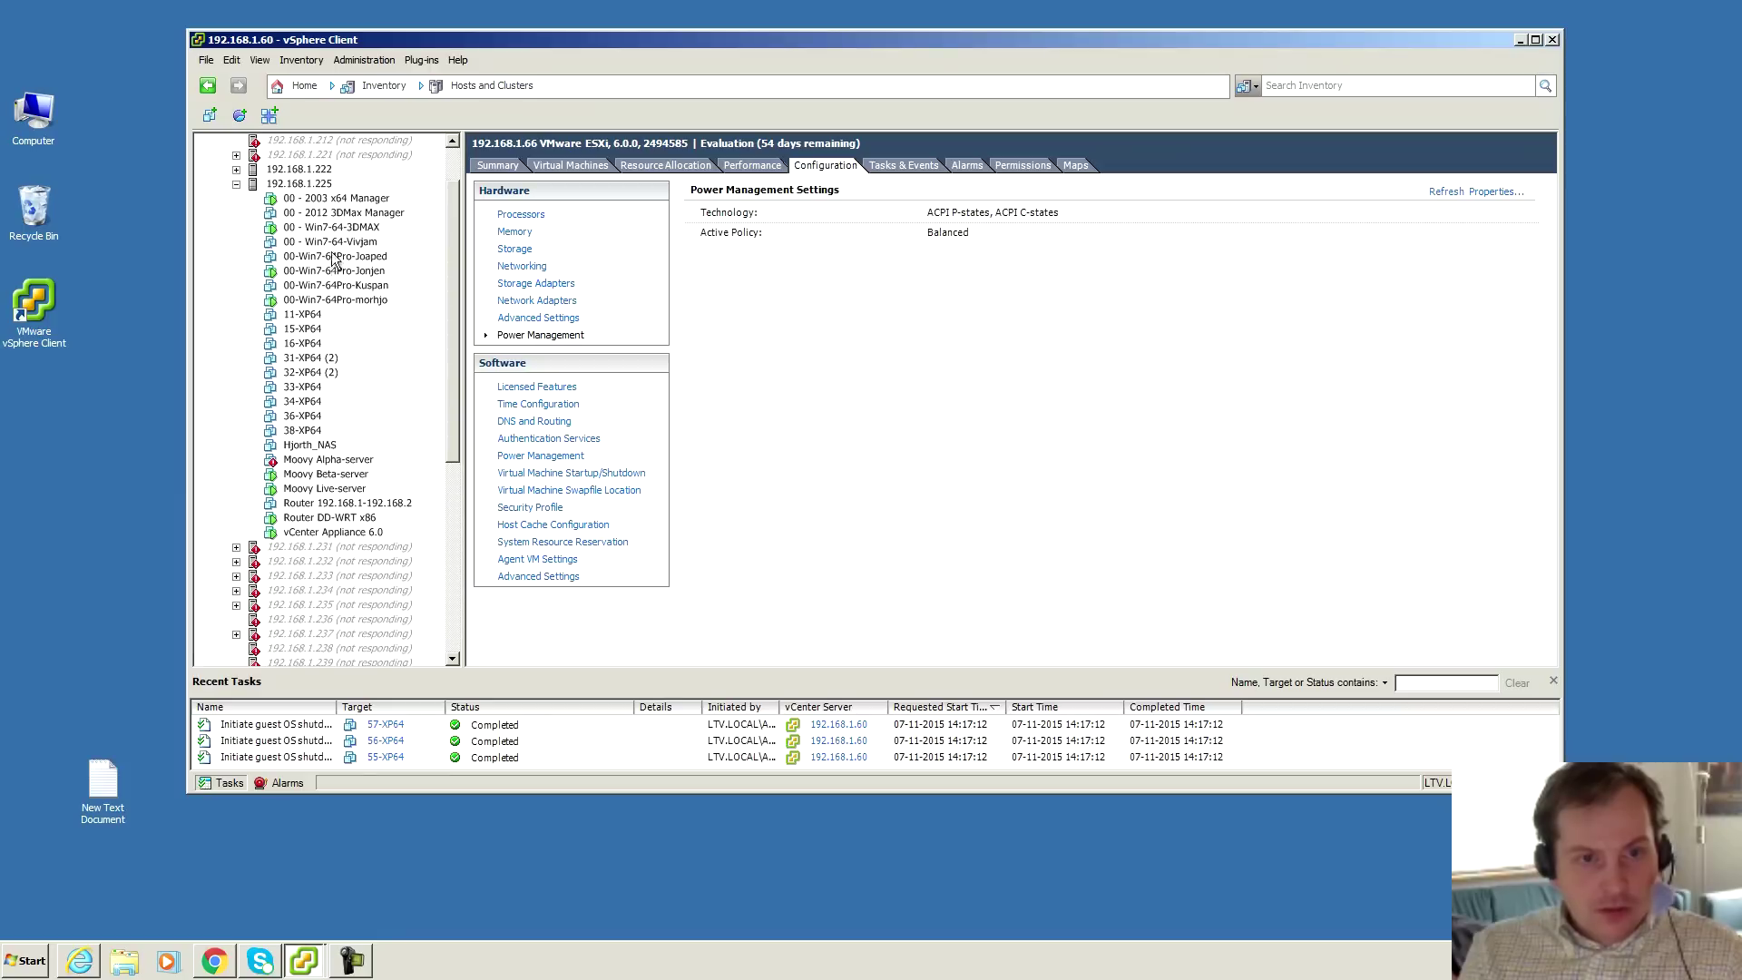
{"action": "left_click", "coordinate": [320, 227]}
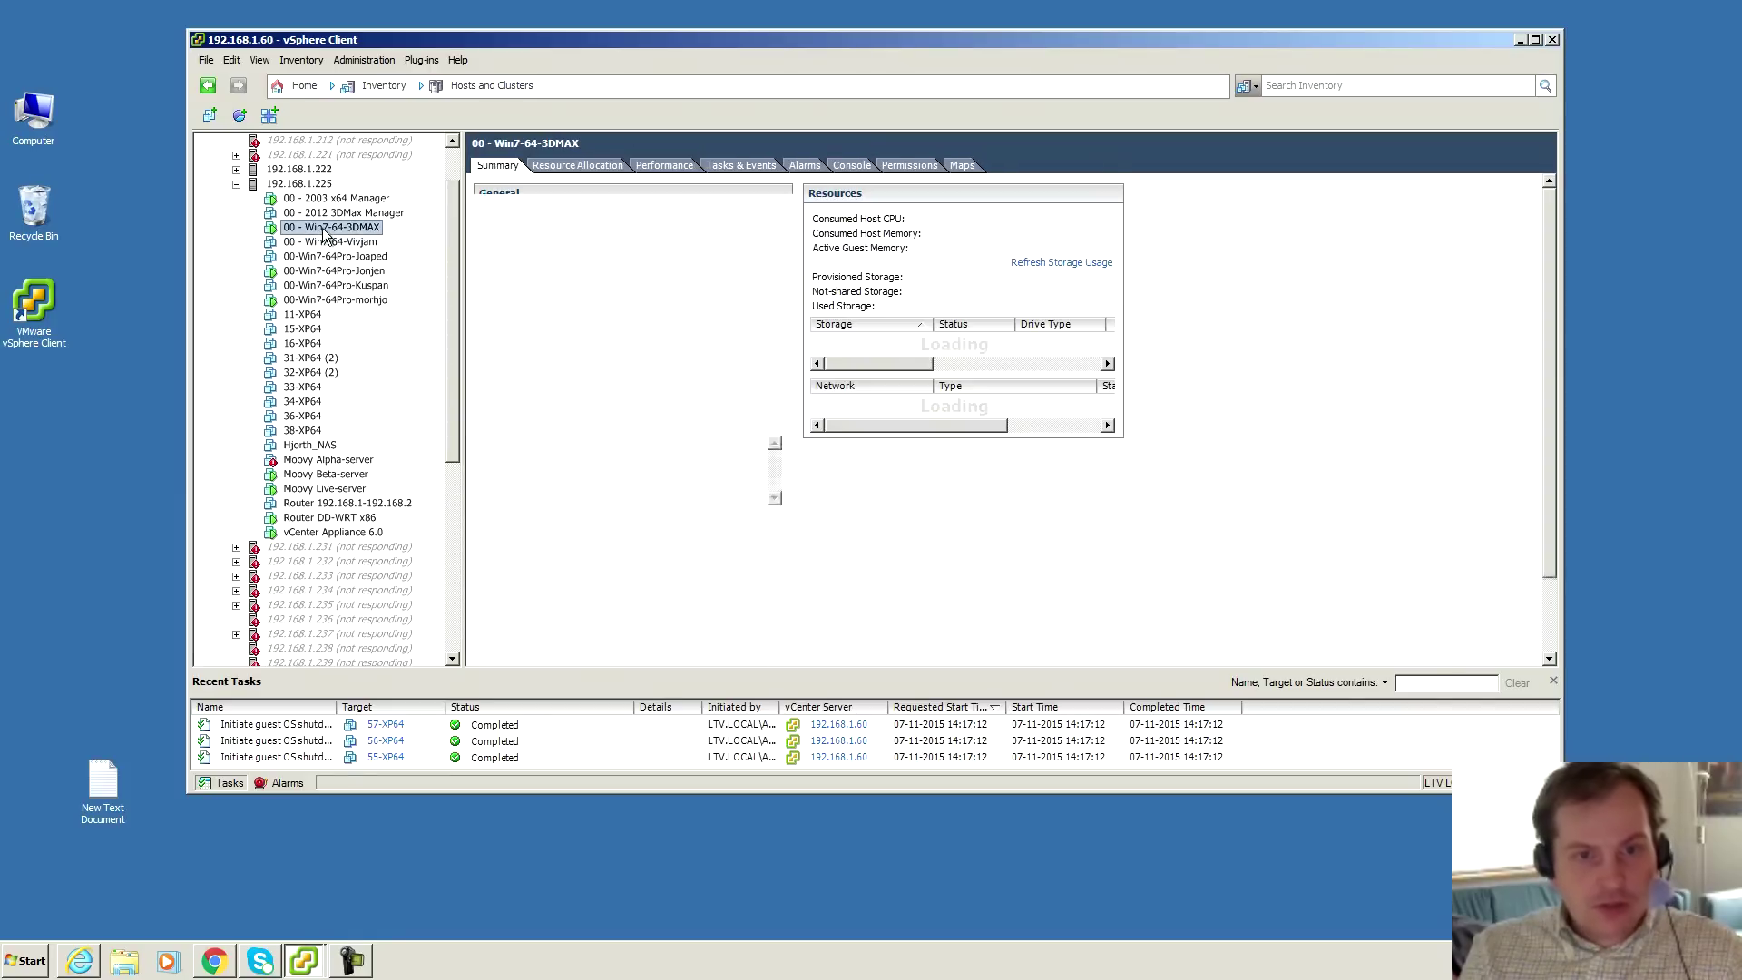
{"action": "left_click", "coordinate": [424, 116]}
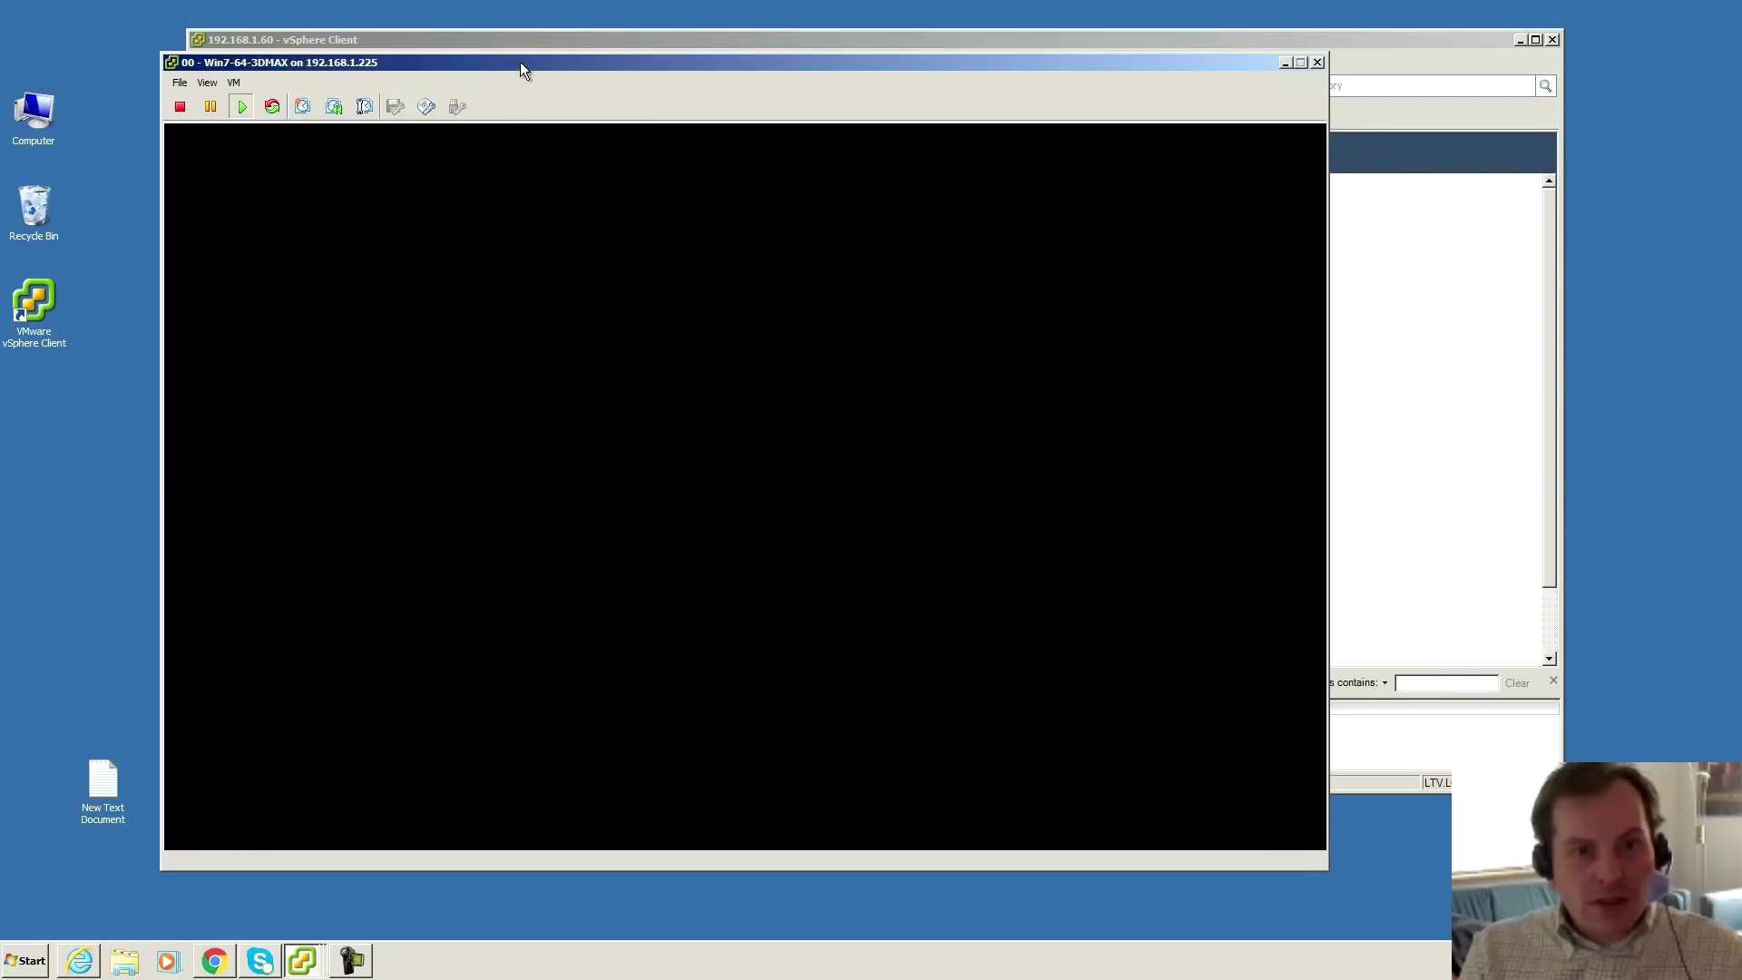
{"action": "left_click_drag", "start_coordinate": [520, 62], "coordinate": [461, 37]}
{"action": "left_click", "coordinate": [409, 273]}
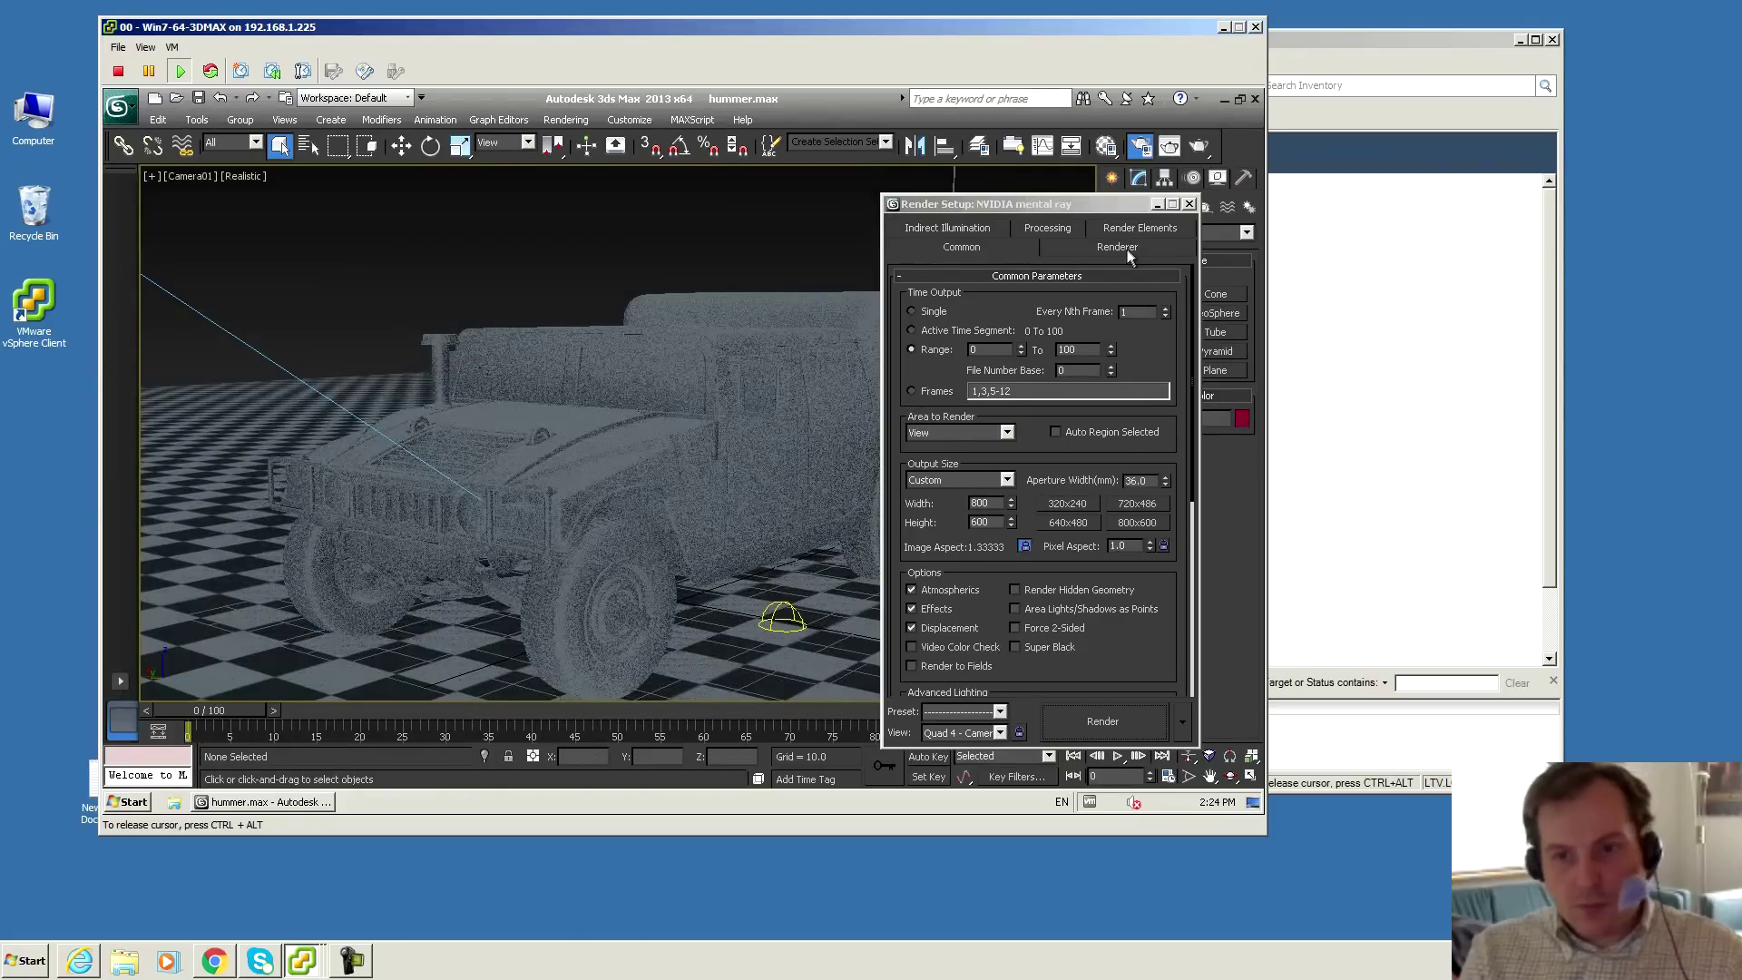
- Reopen Render Setup and switch its render mode to Submit To Network Rendering
{"action": "left_click", "coordinate": [1190, 203]}
{"action": "left_click", "coordinate": [566, 119]}
{"action": "left_click", "coordinate": [587, 154]}
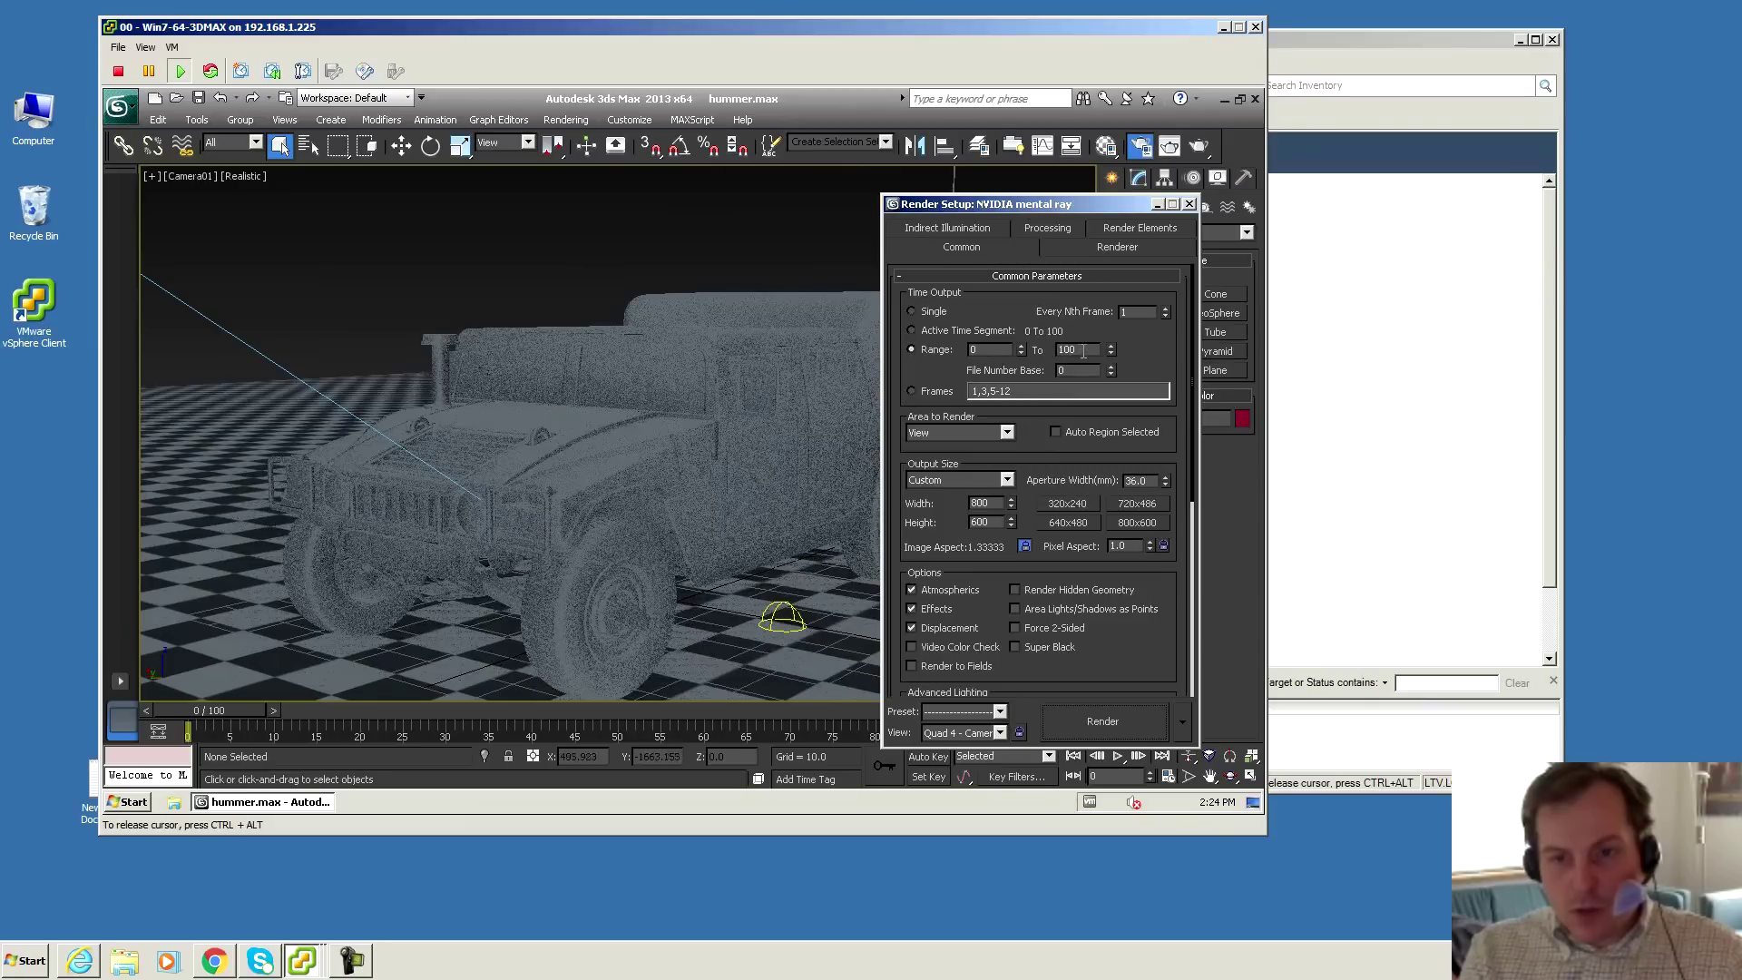
{"action": "left_click", "coordinate": [1182, 723]}
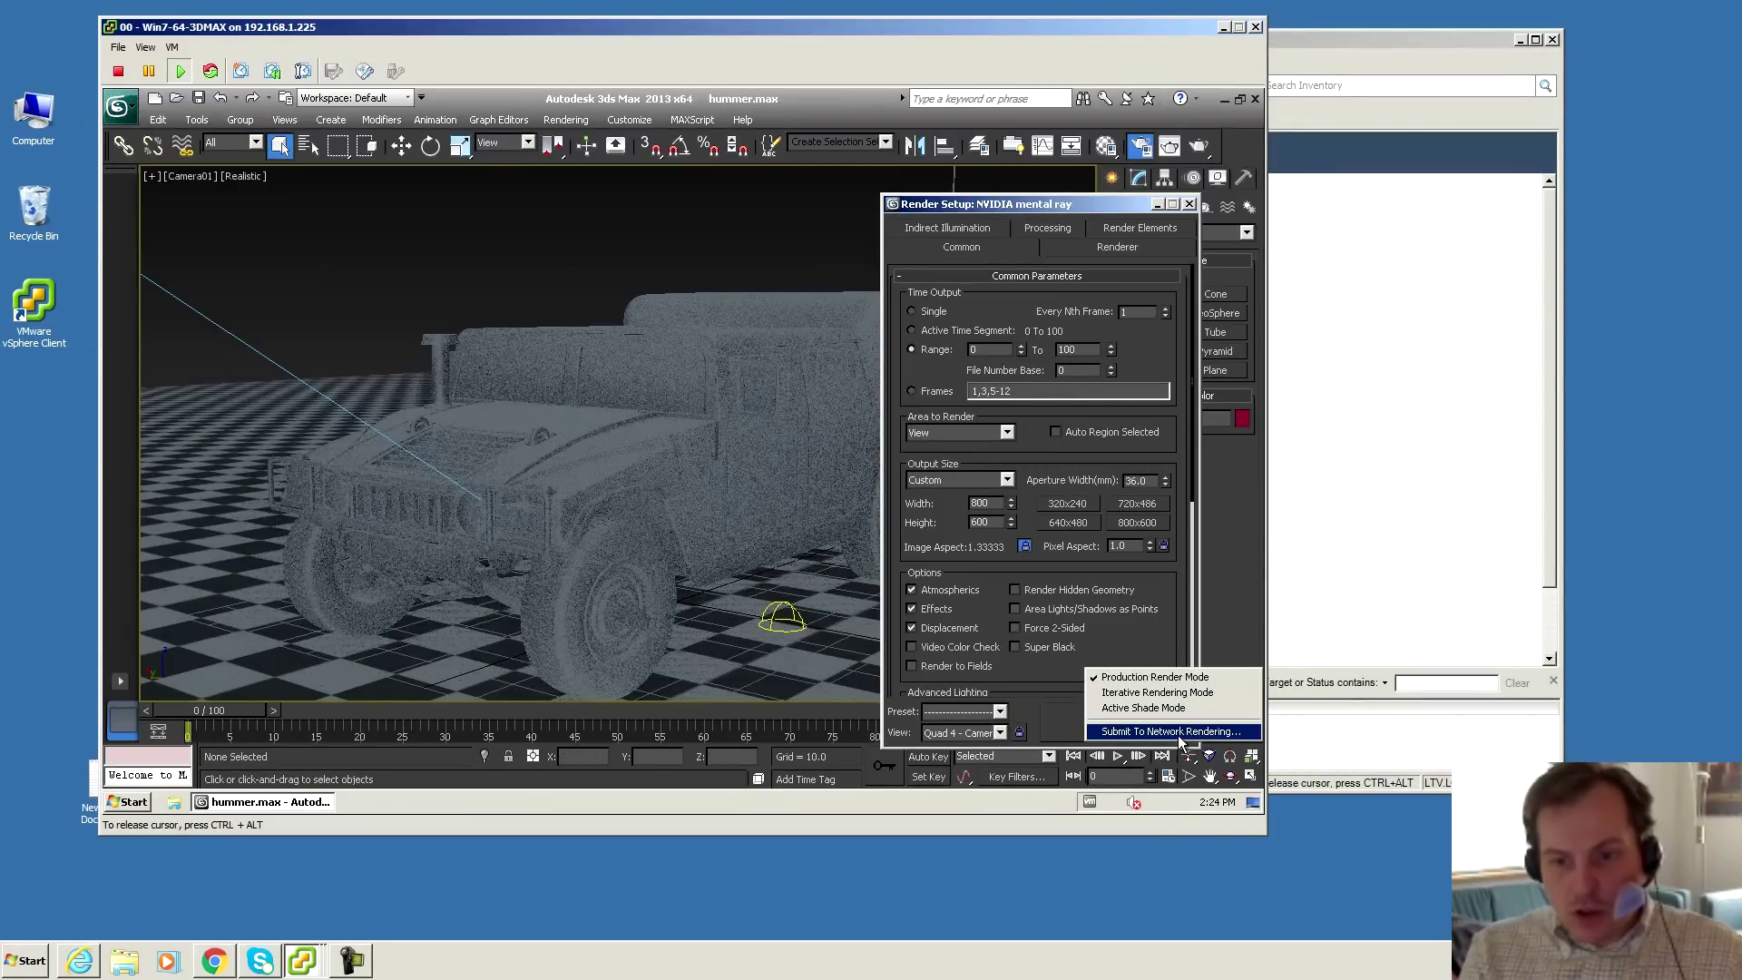
{"action": "left_click", "coordinate": [1177, 735]}
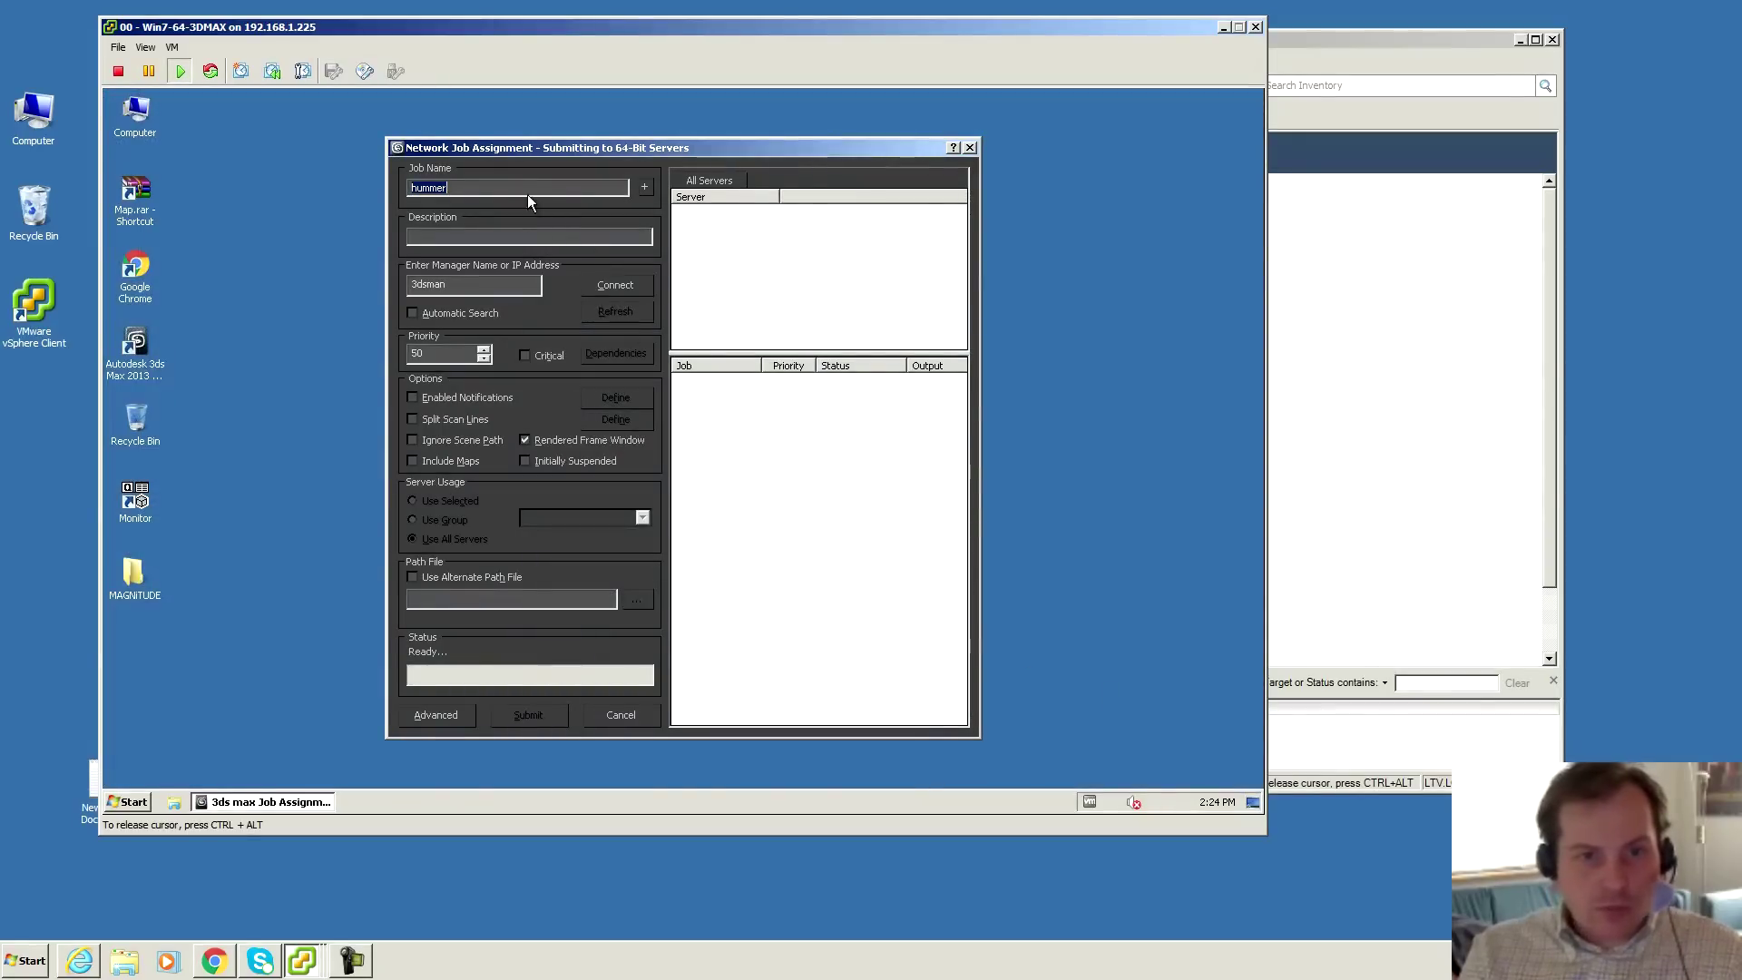
- Name the job hummer60, connect to the manager, and submit it to all servers
{"action": "left_click", "coordinate": [499, 187]}
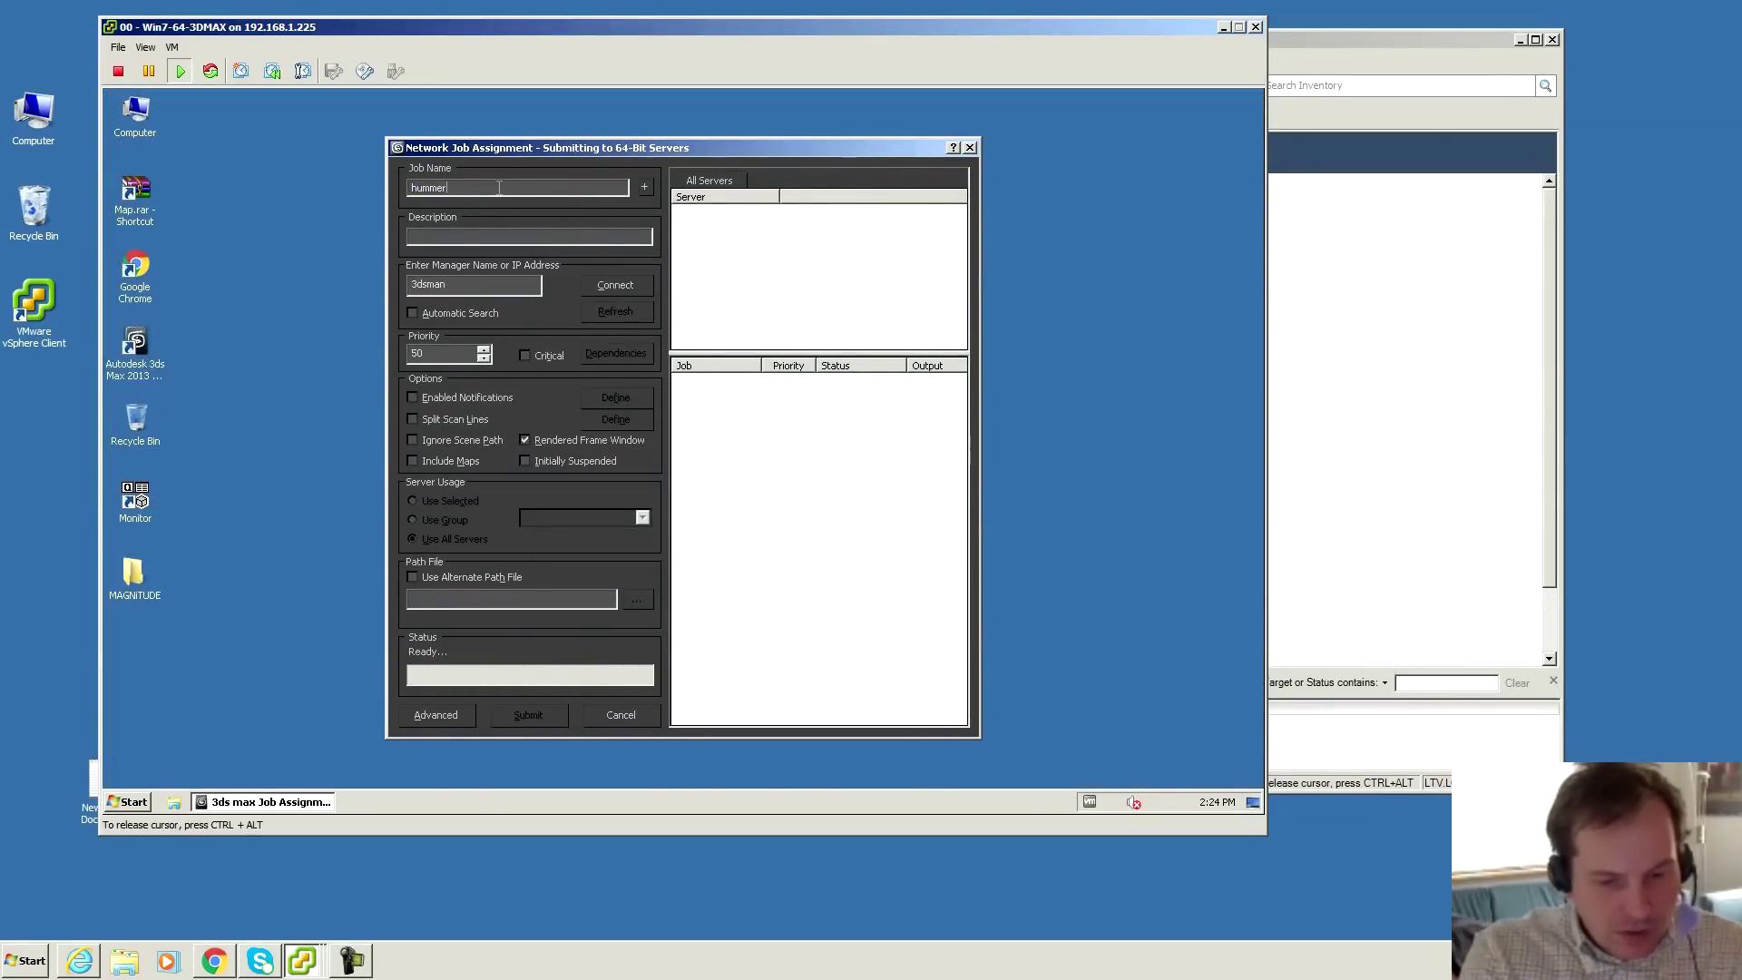
{"action": "type", "text": "60"}
{"action": "left_click", "coordinate": [616, 284]}
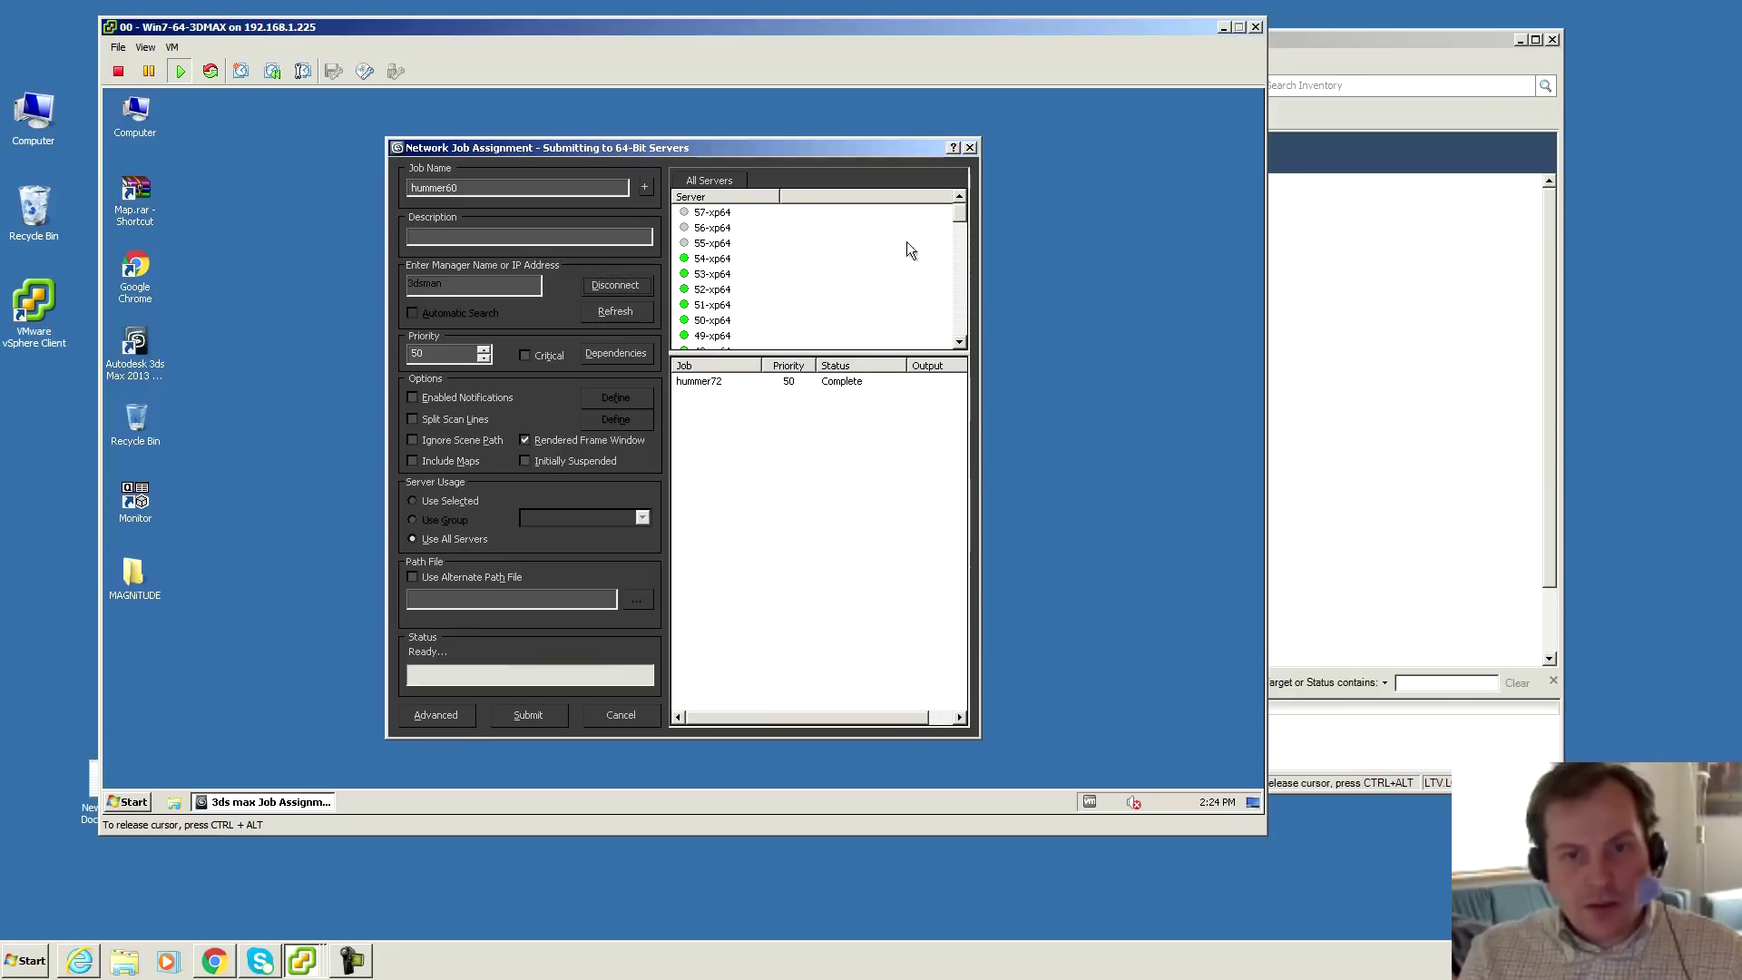
{"action": "left_click", "coordinate": [744, 197]}
{"action": "left_click_drag", "start_coordinate": [959, 214], "coordinate": [959, 336]}
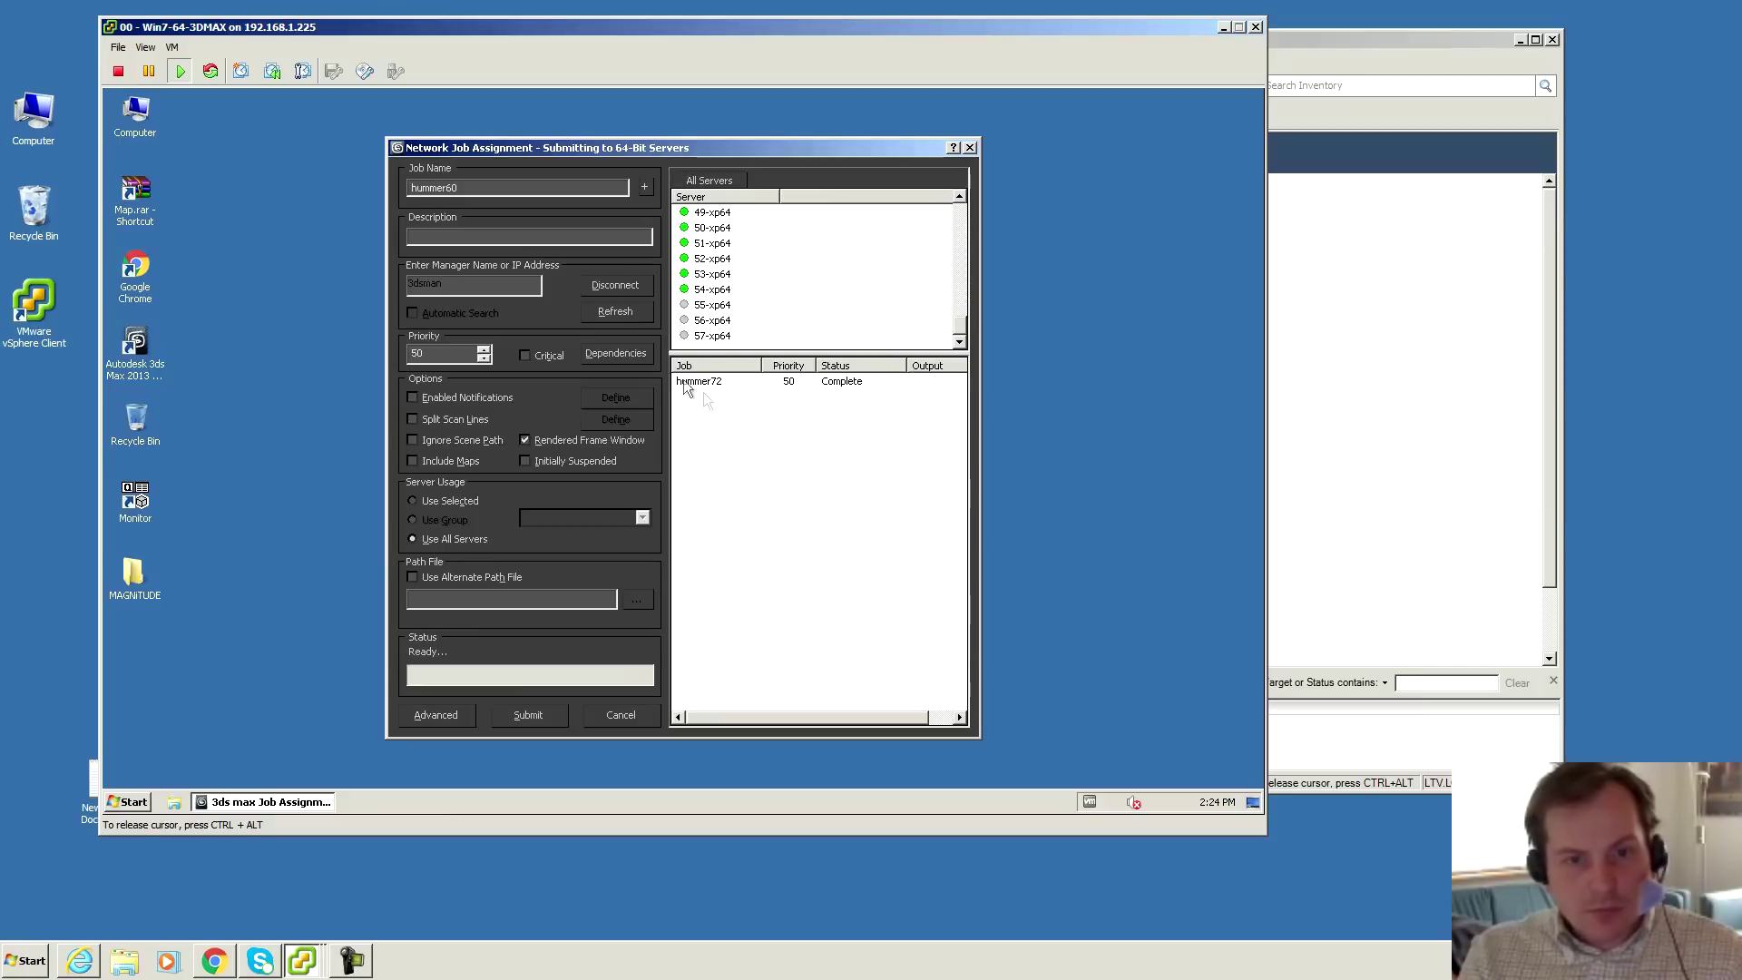
{"action": "left_click", "coordinate": [520, 713]}
{"action": "left_click", "coordinate": [710, 499]}
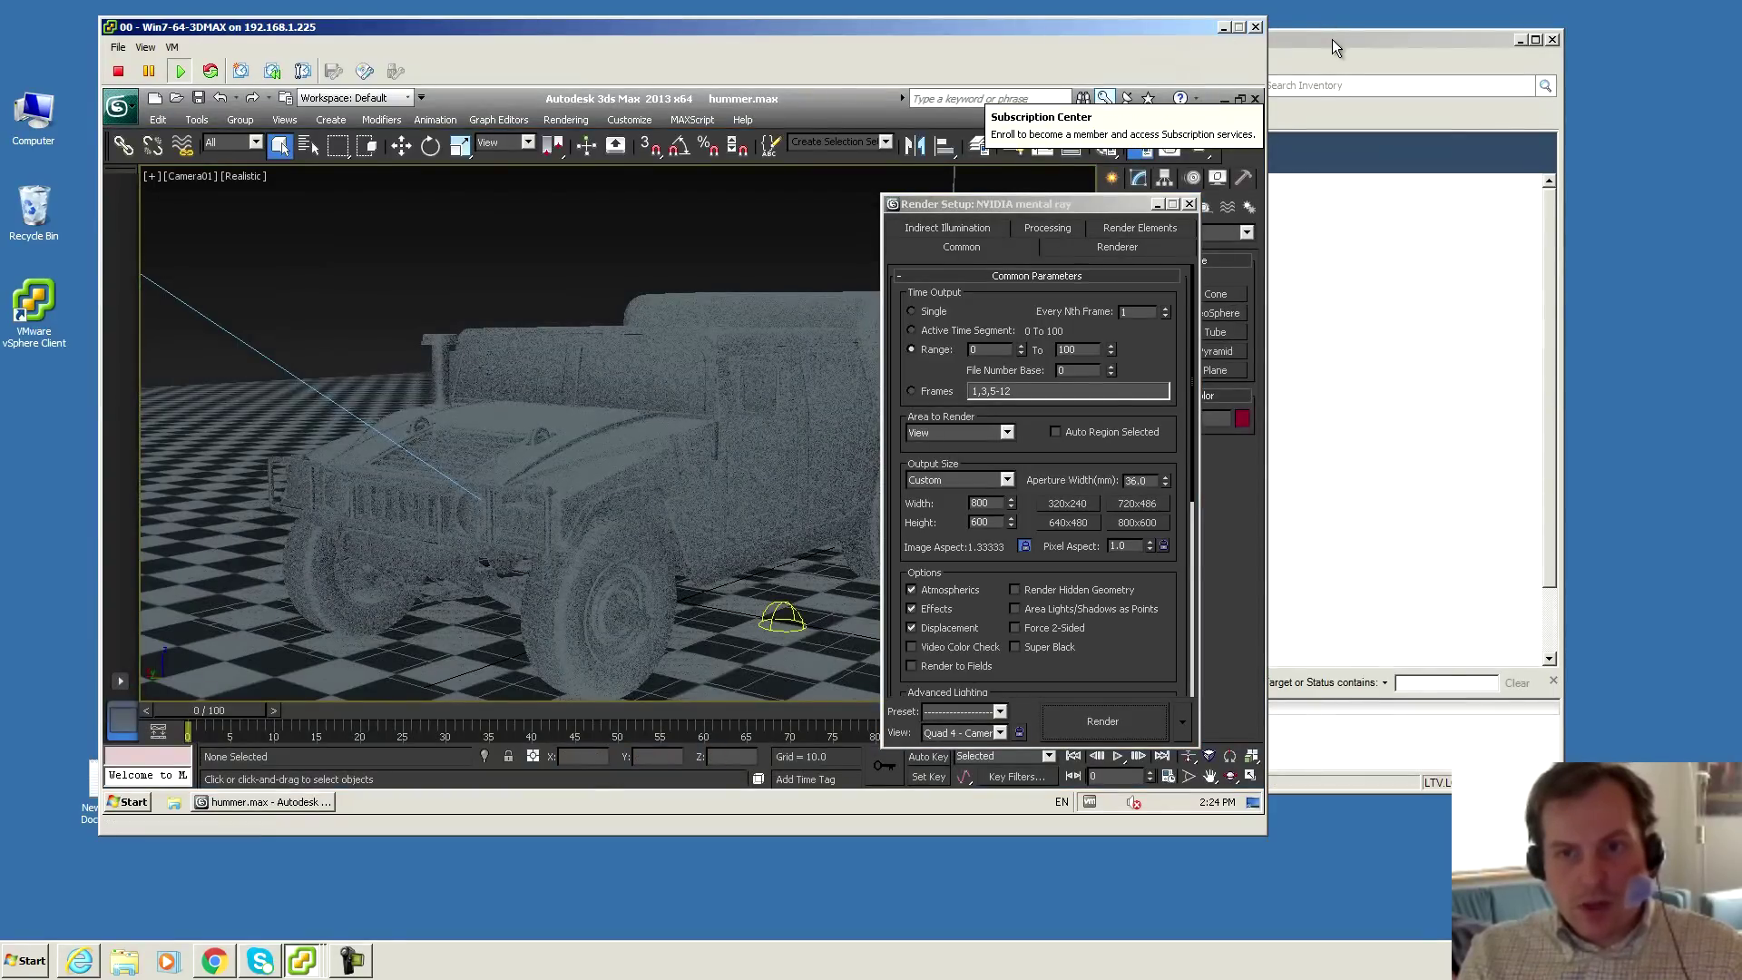
- Close the VM console and show host 192.168.1.66's real-time CPU chart, climbing to 42.97%
{"action": "left_click", "coordinate": [1257, 27]}
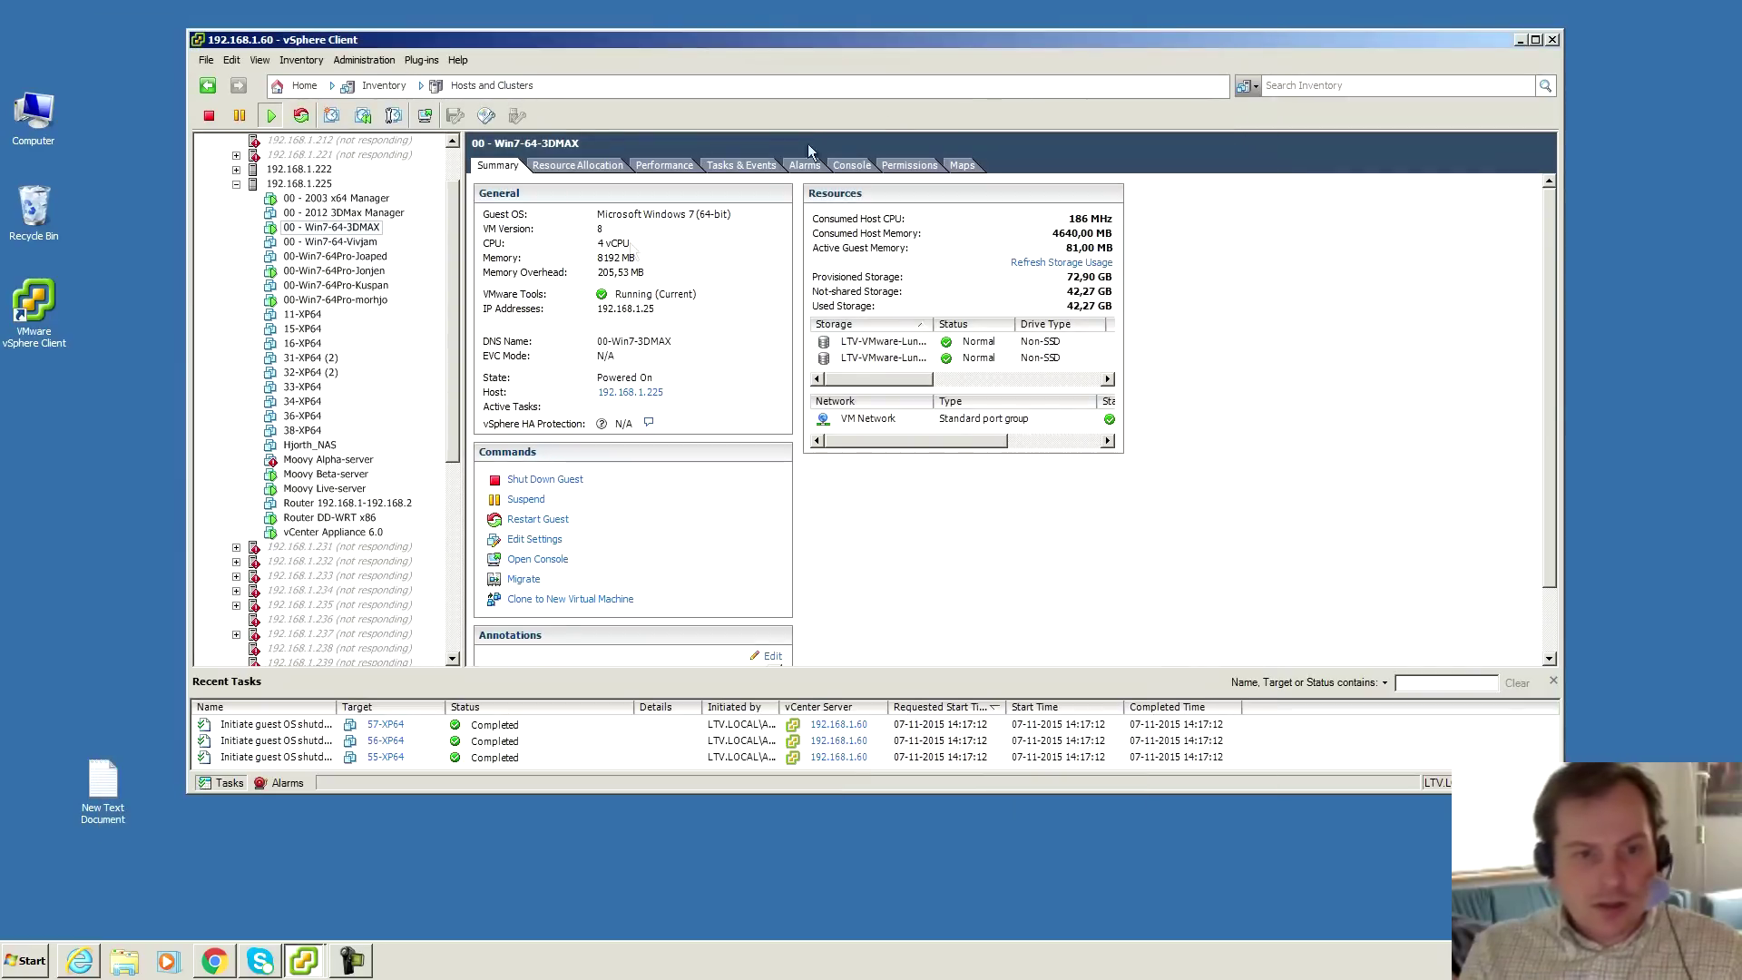
{"action": "left_click", "coordinate": [236, 183]}
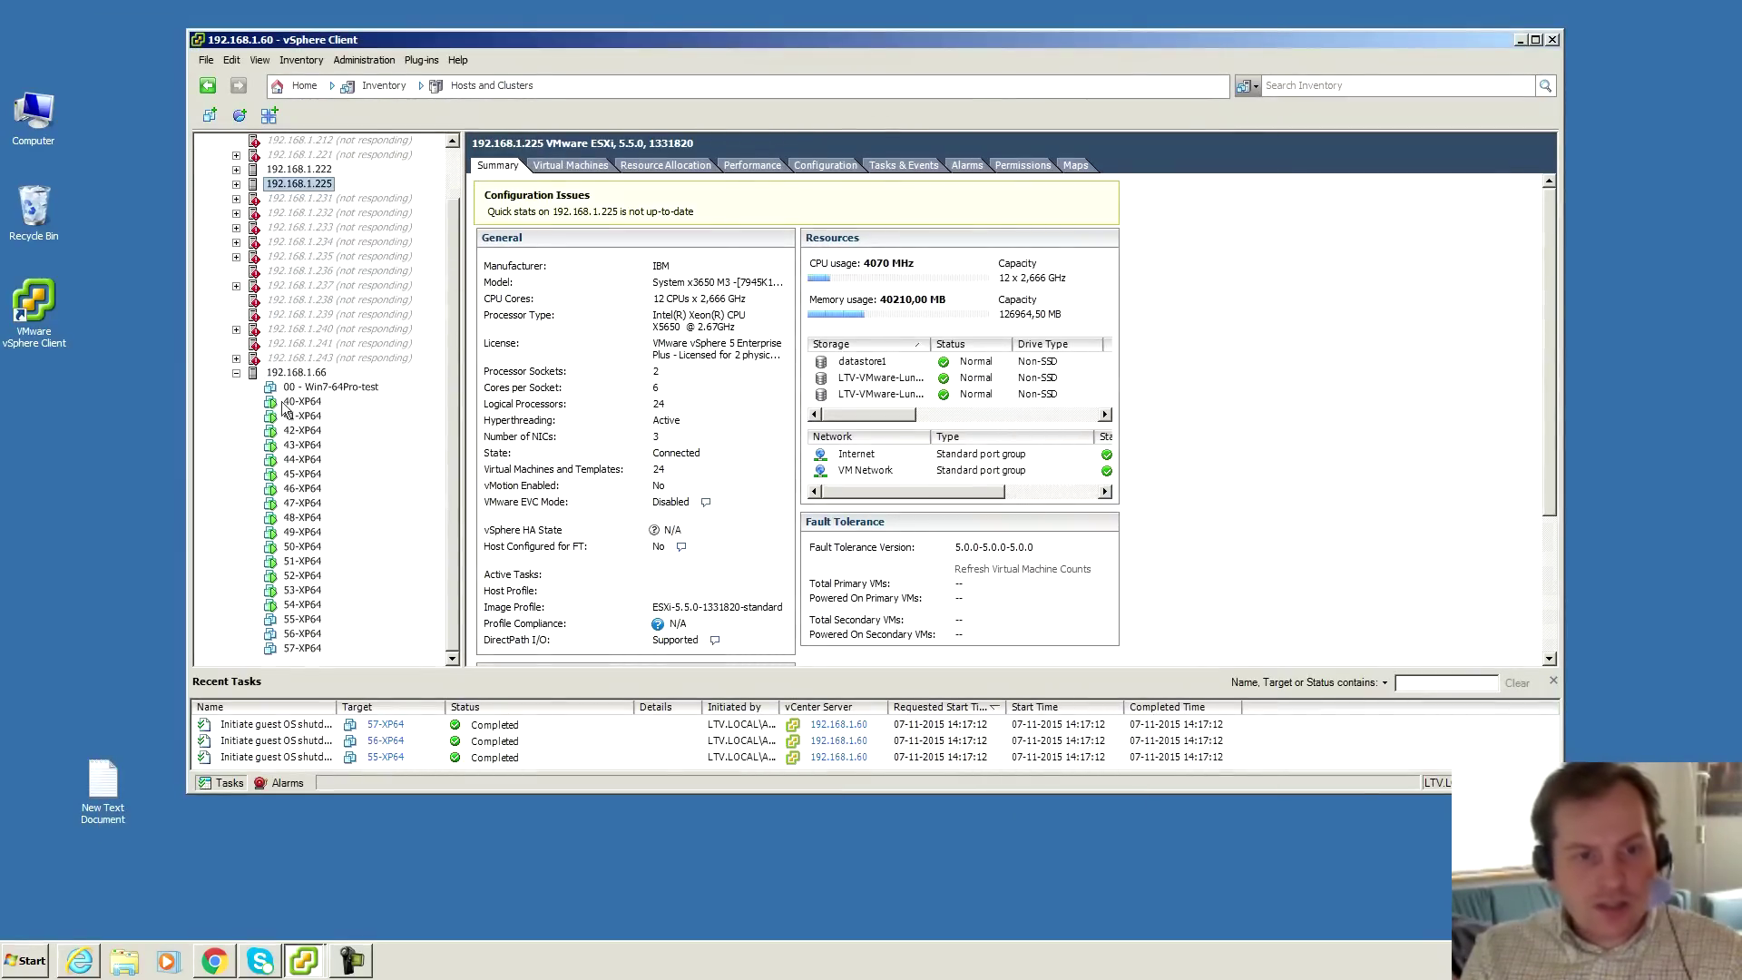
{"action": "left_click", "coordinate": [291, 373]}
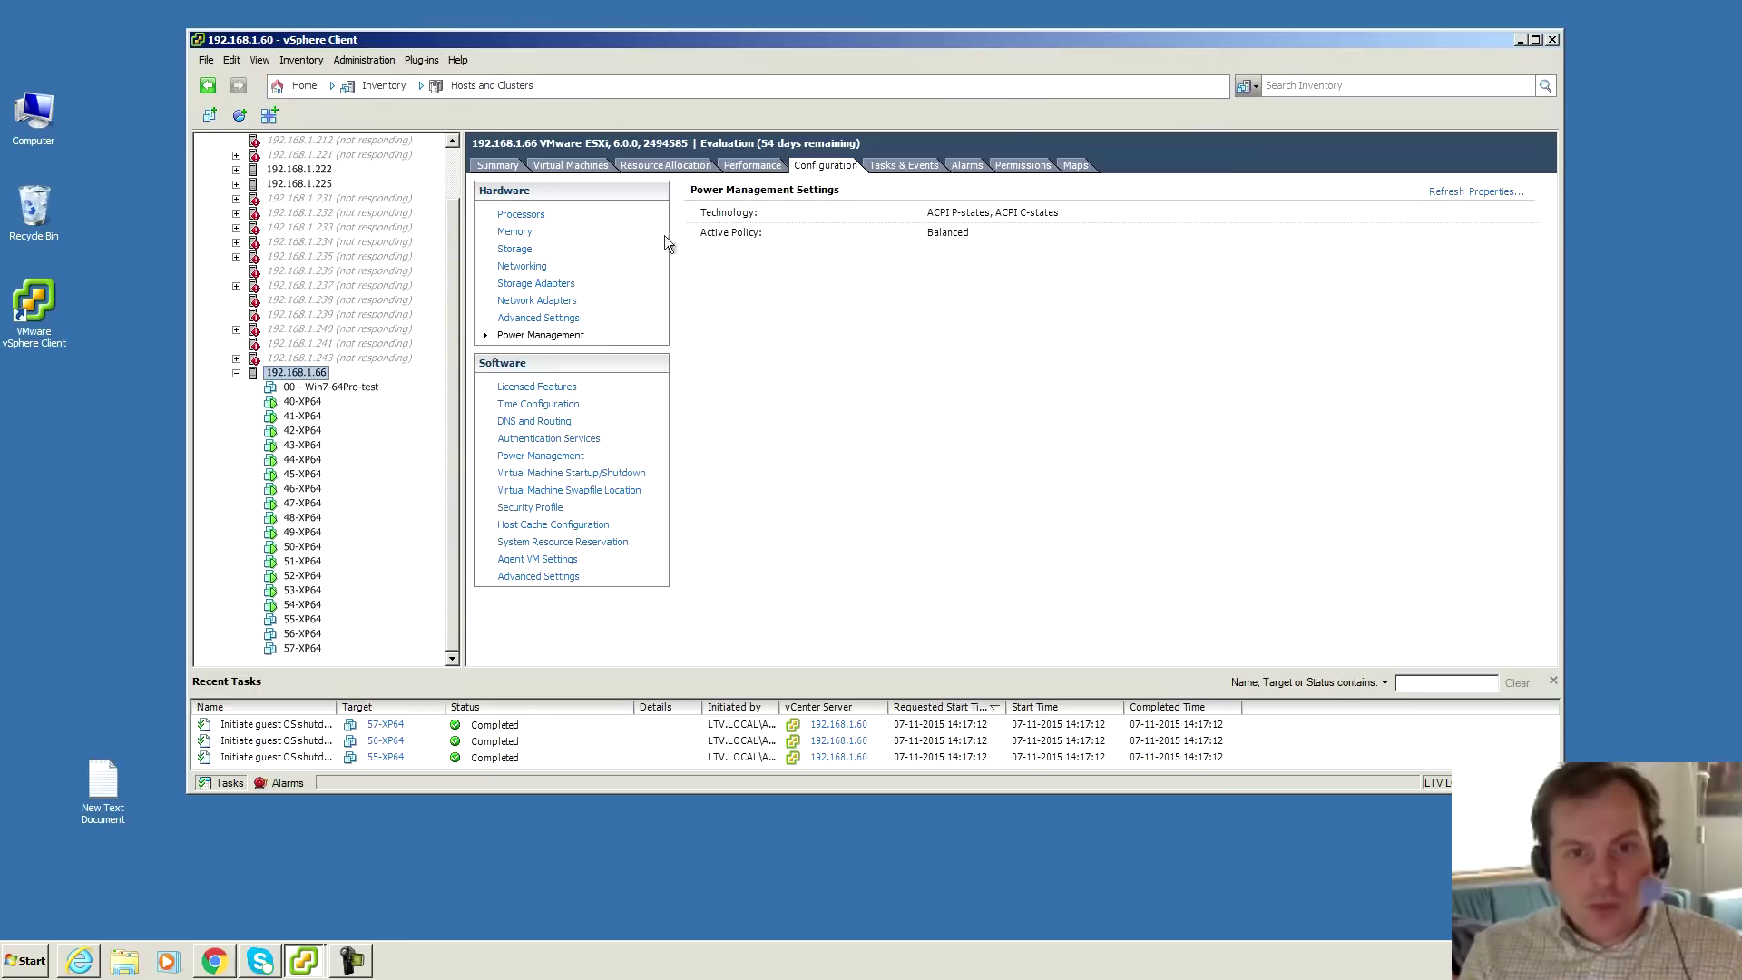
{"action": "left_click", "coordinate": [753, 165]}
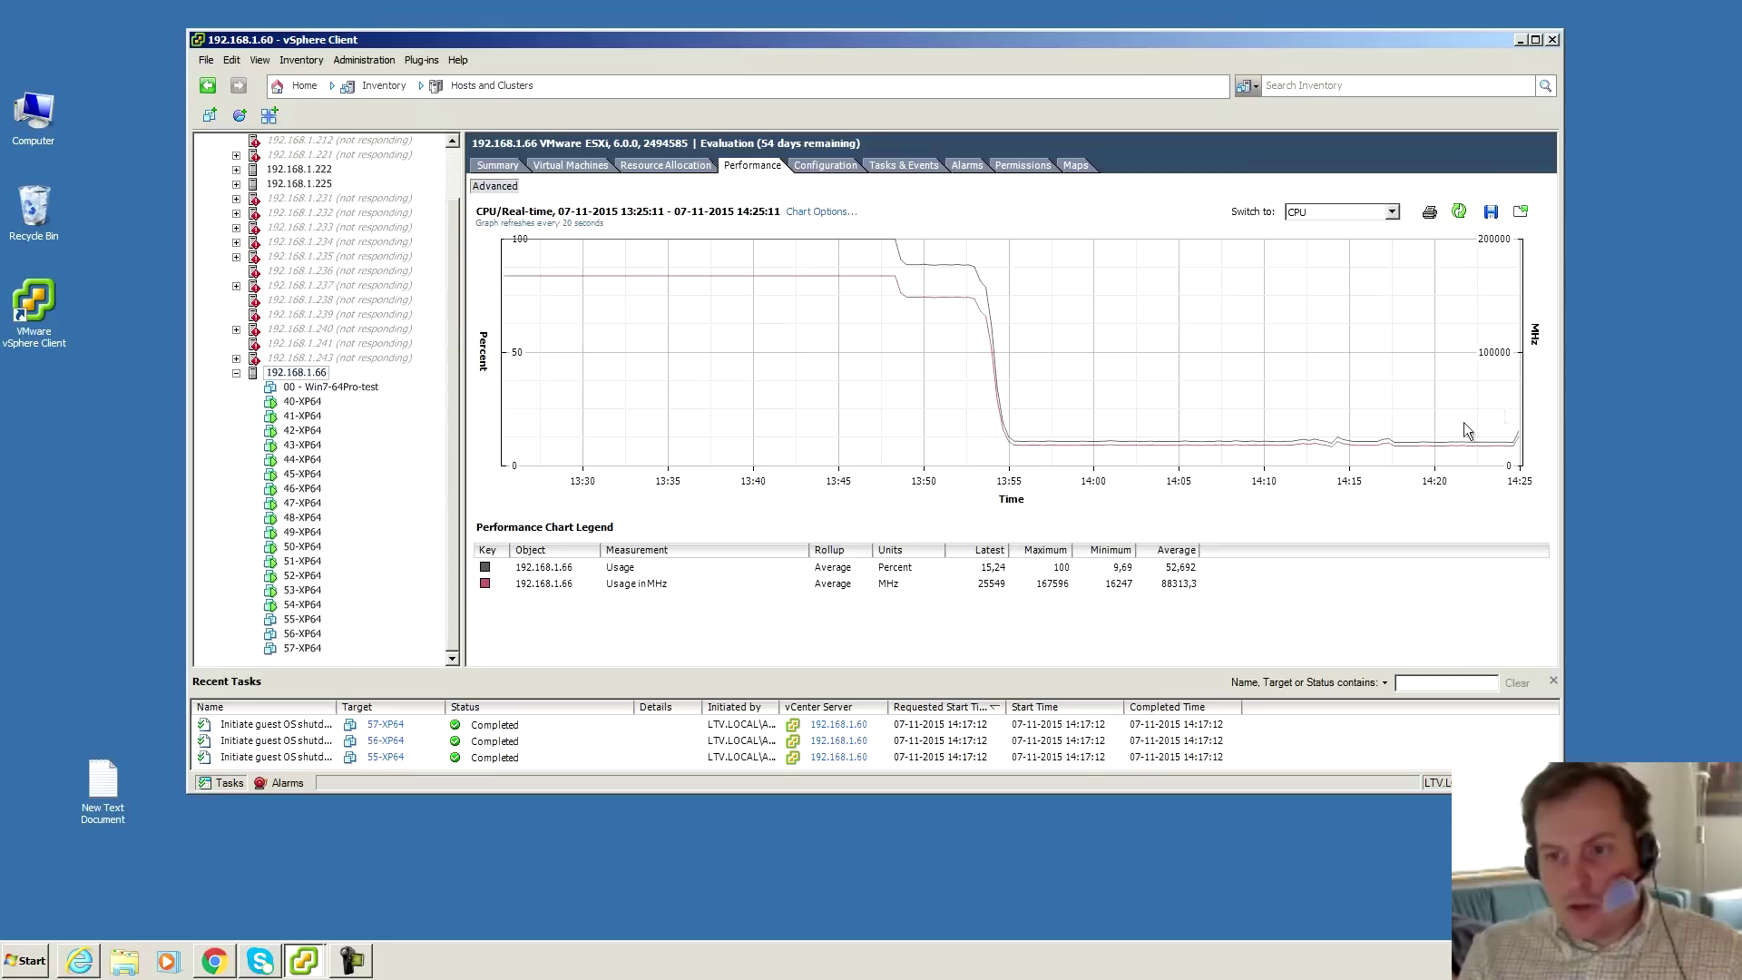
{"action": "mouse_move", "coordinate": [1493, 354]}
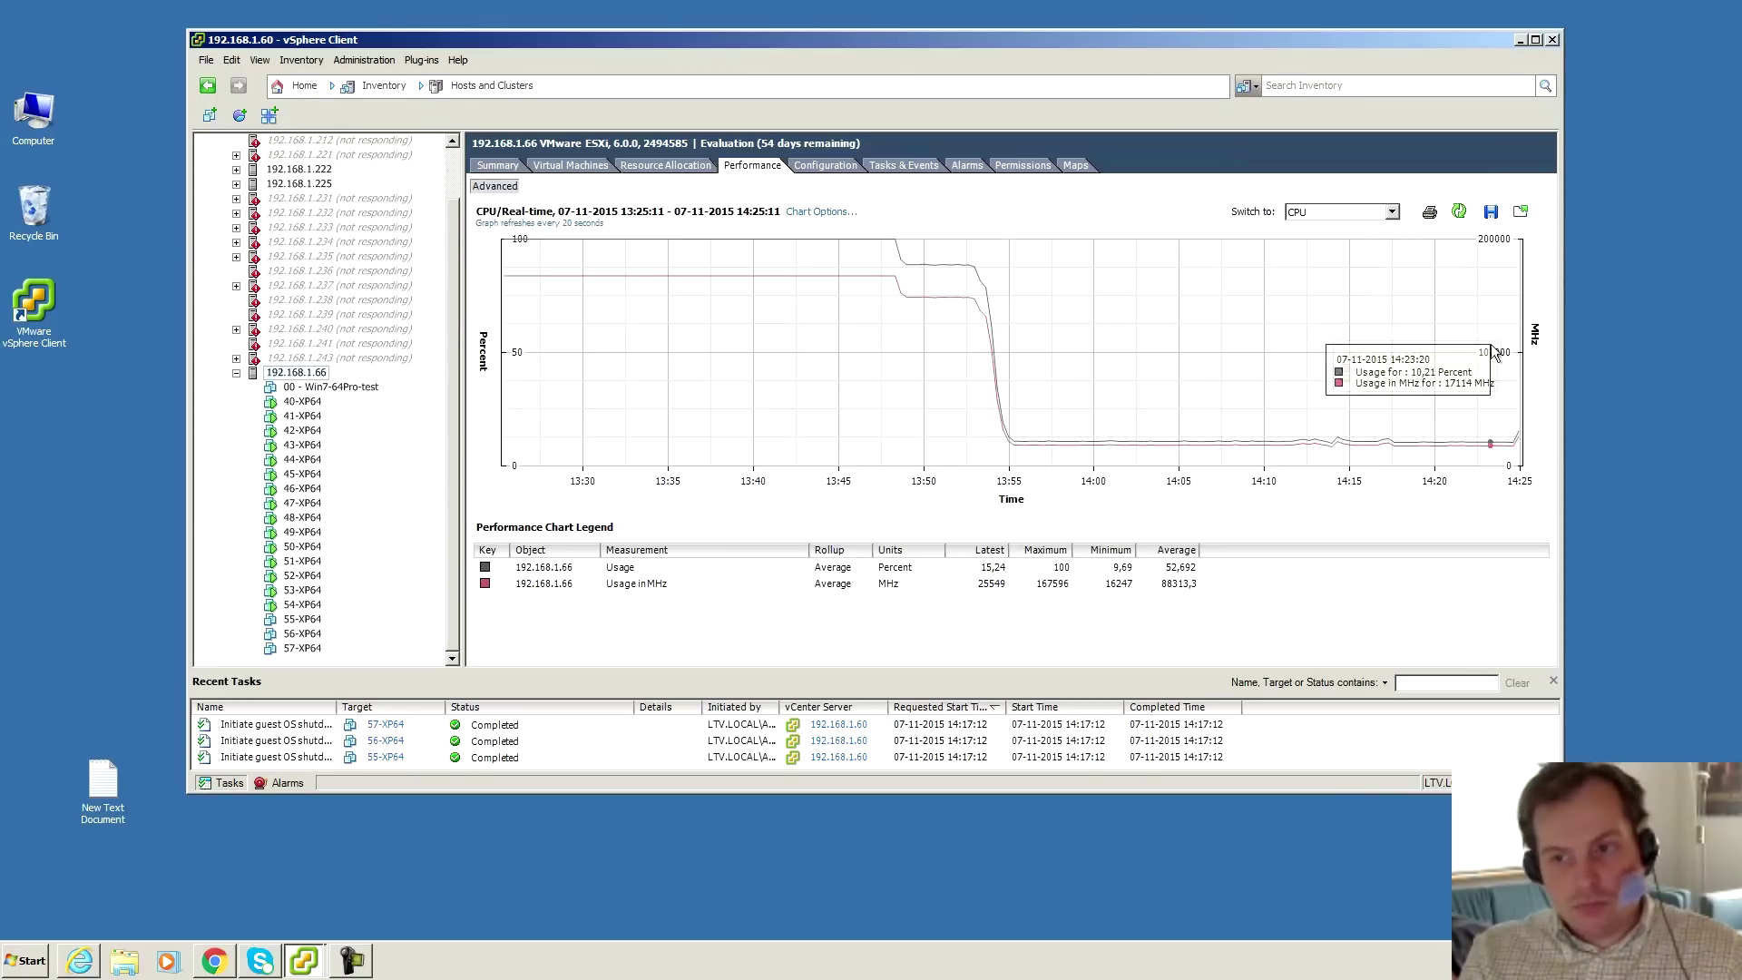
{"action": "mouse_move", "coordinate": [1508, 281]}
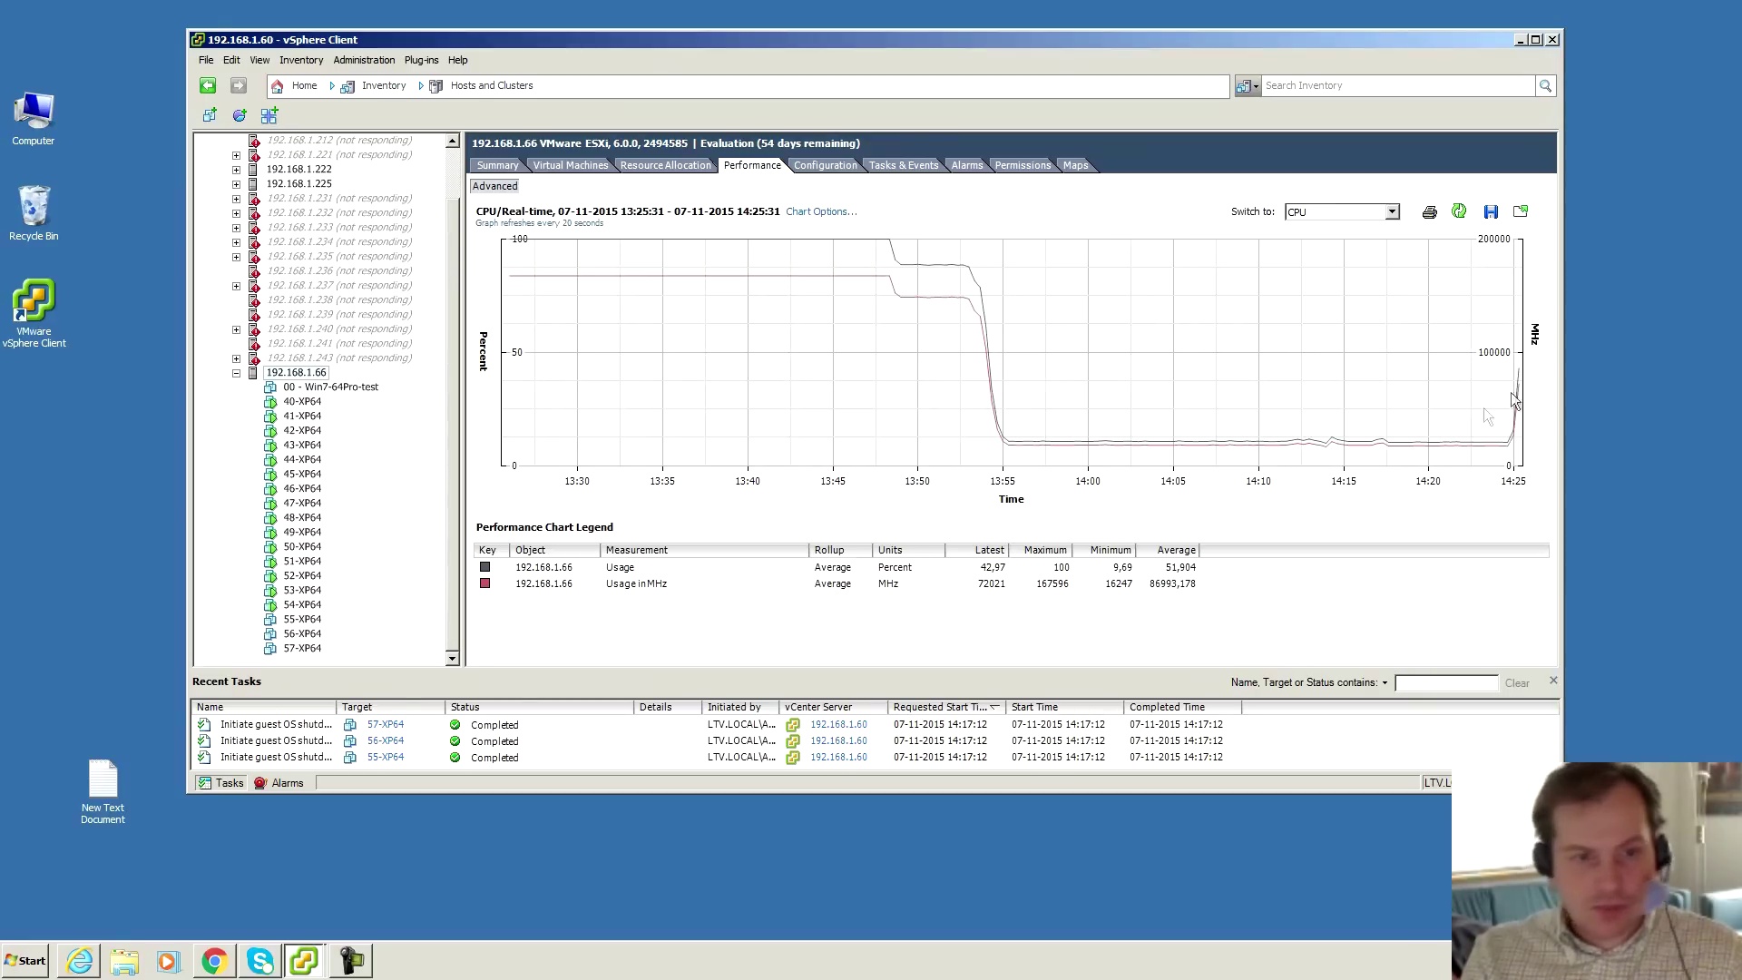
- Show the IMM Power Allocation page, refresh it twice, and highlight Total DC Power In Use (789 Watts)
{"action": "left_click", "coordinate": [79, 960]}
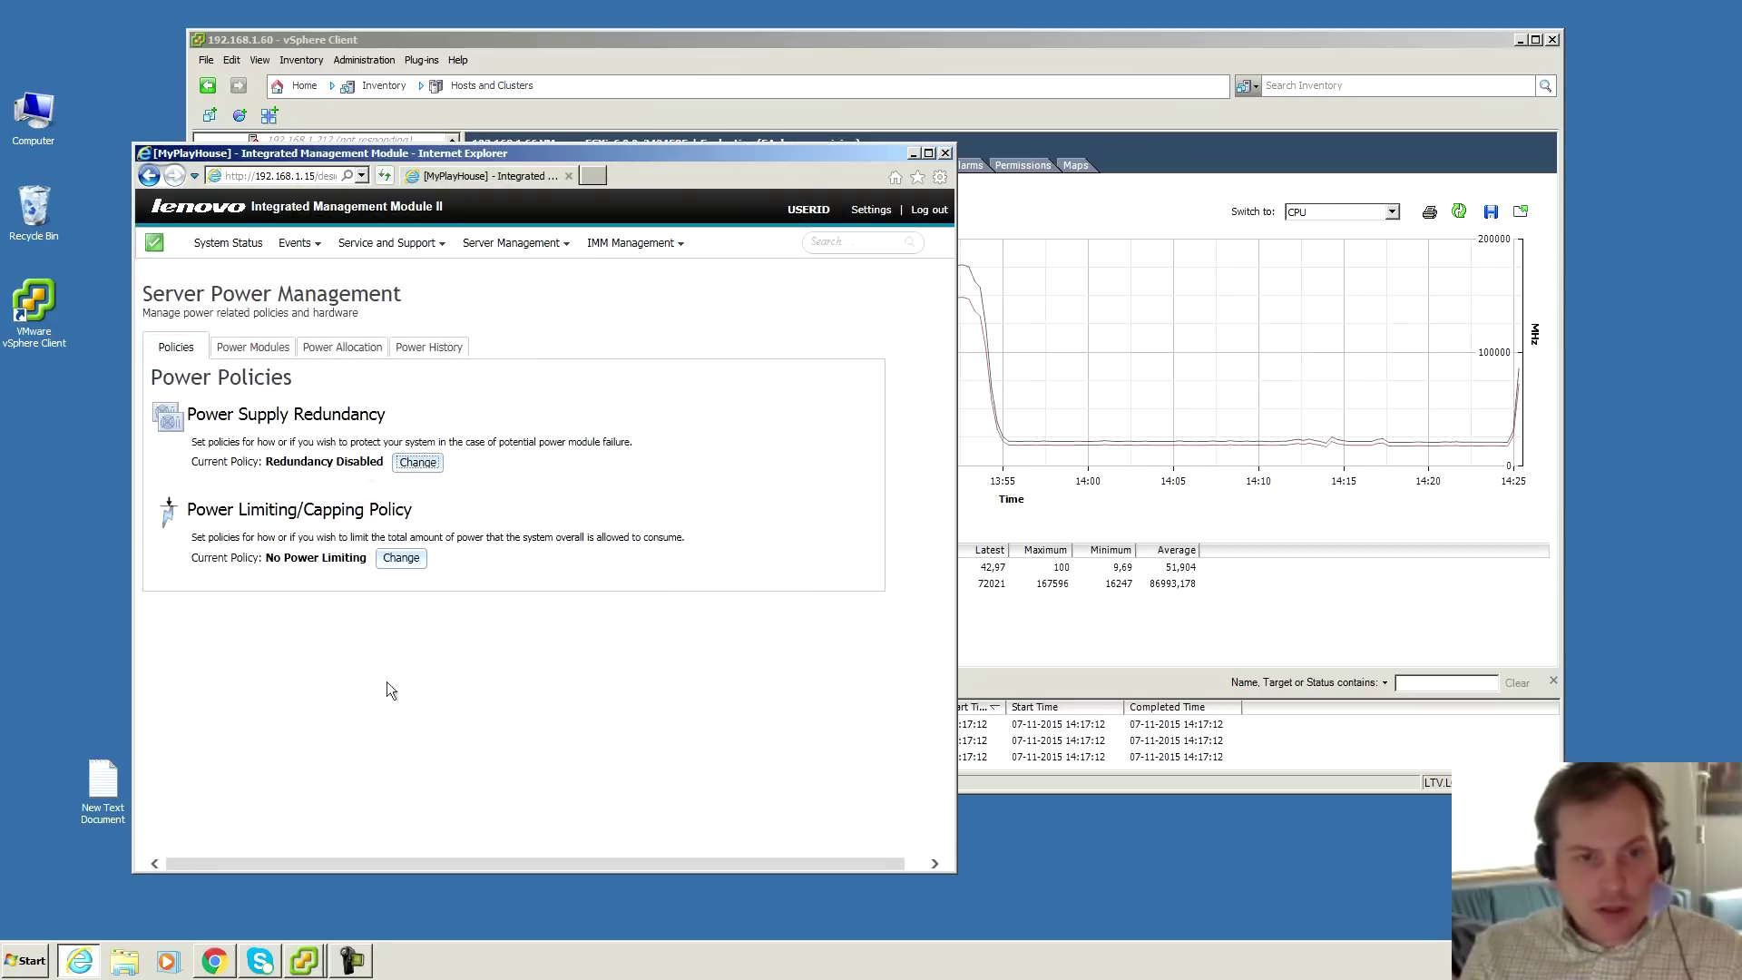
{"action": "left_click", "coordinate": [287, 351]}
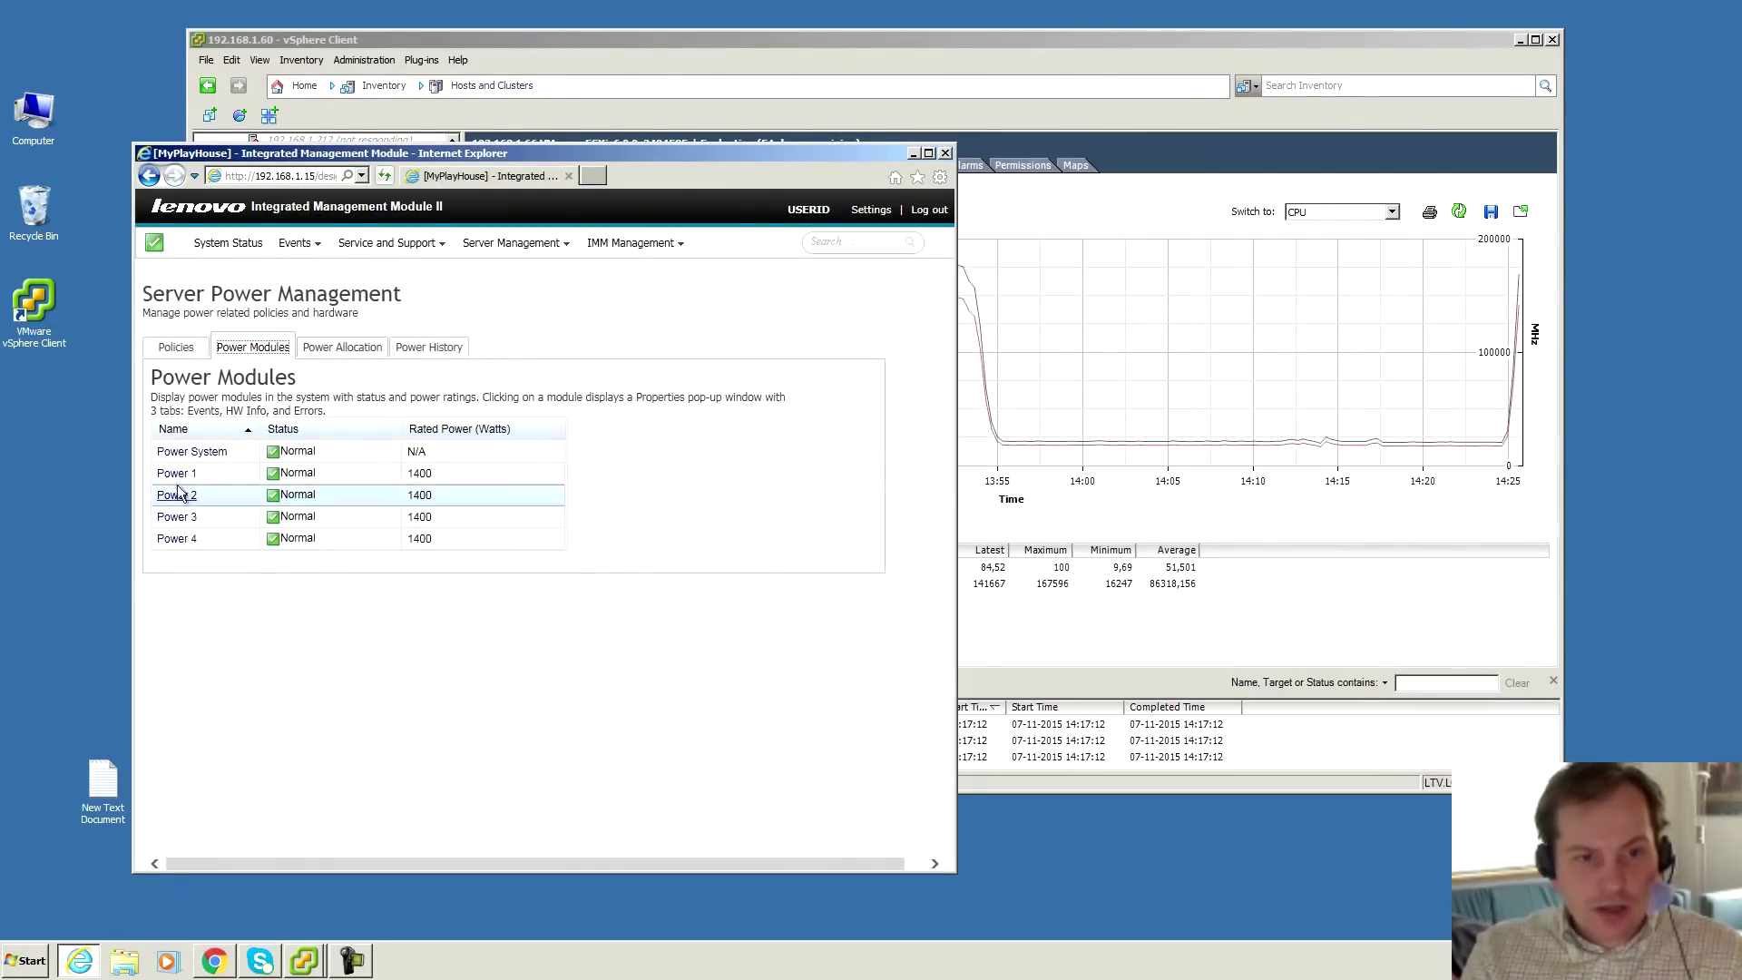
{"action": "left_click", "coordinate": [319, 343]}
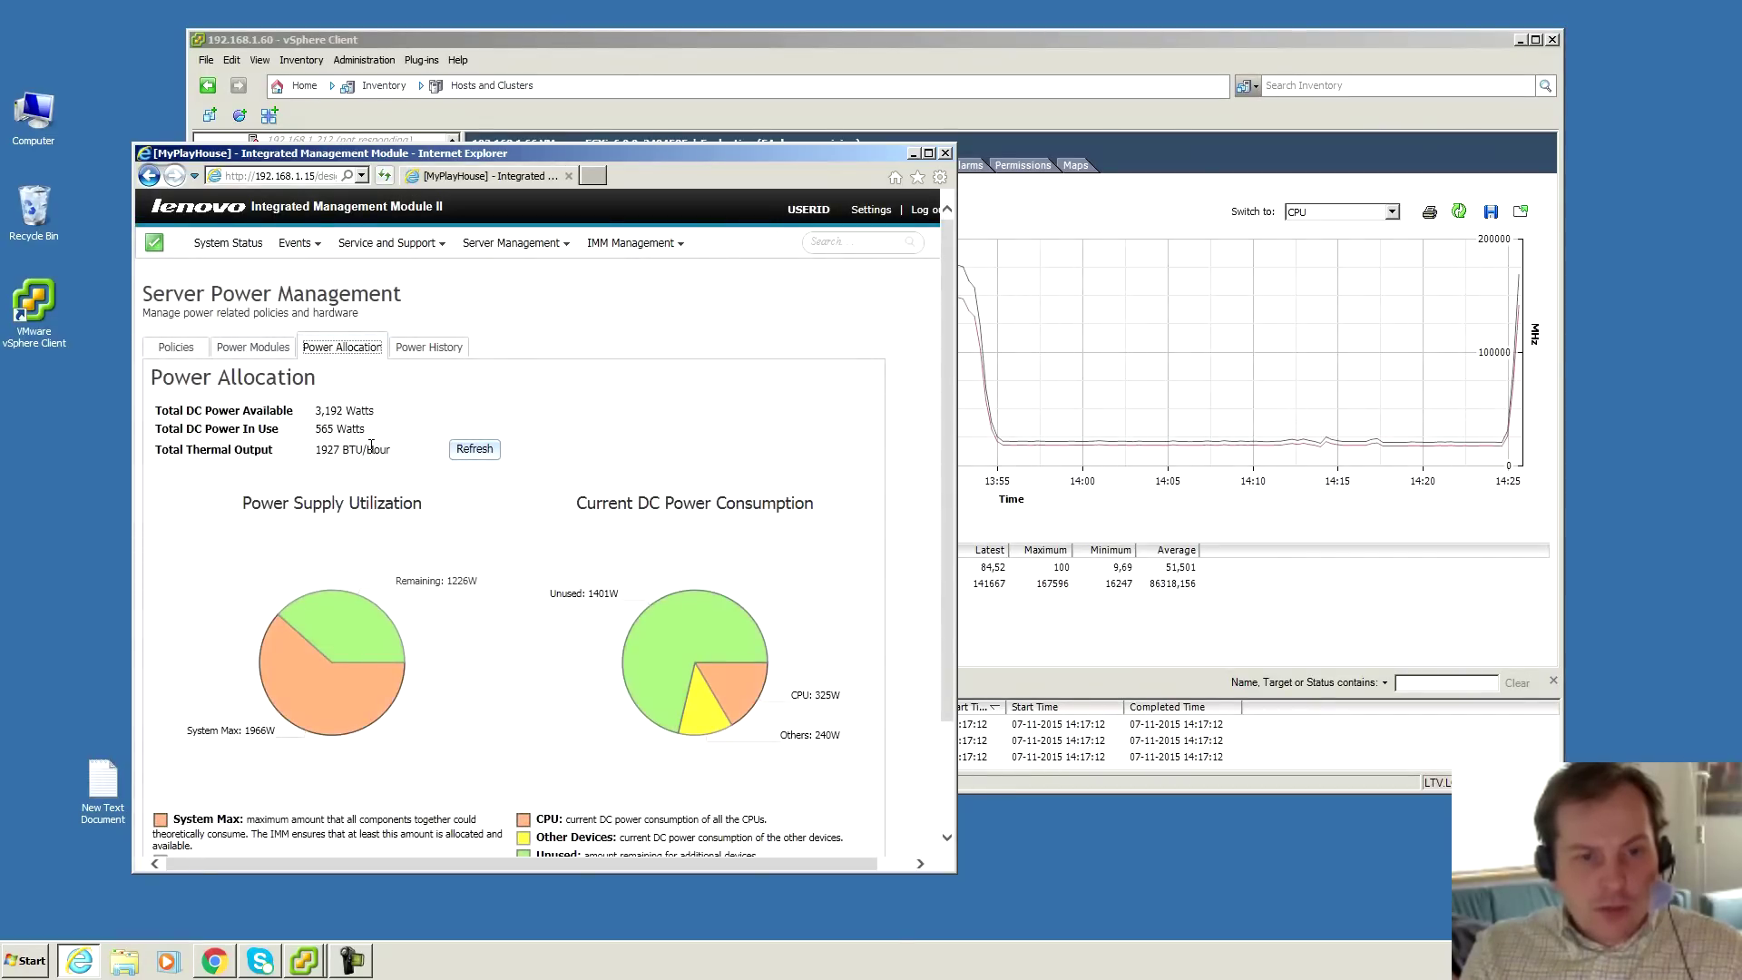
{"action": "left_click_drag", "start_coordinate": [317, 429], "coordinate": [331, 427]}
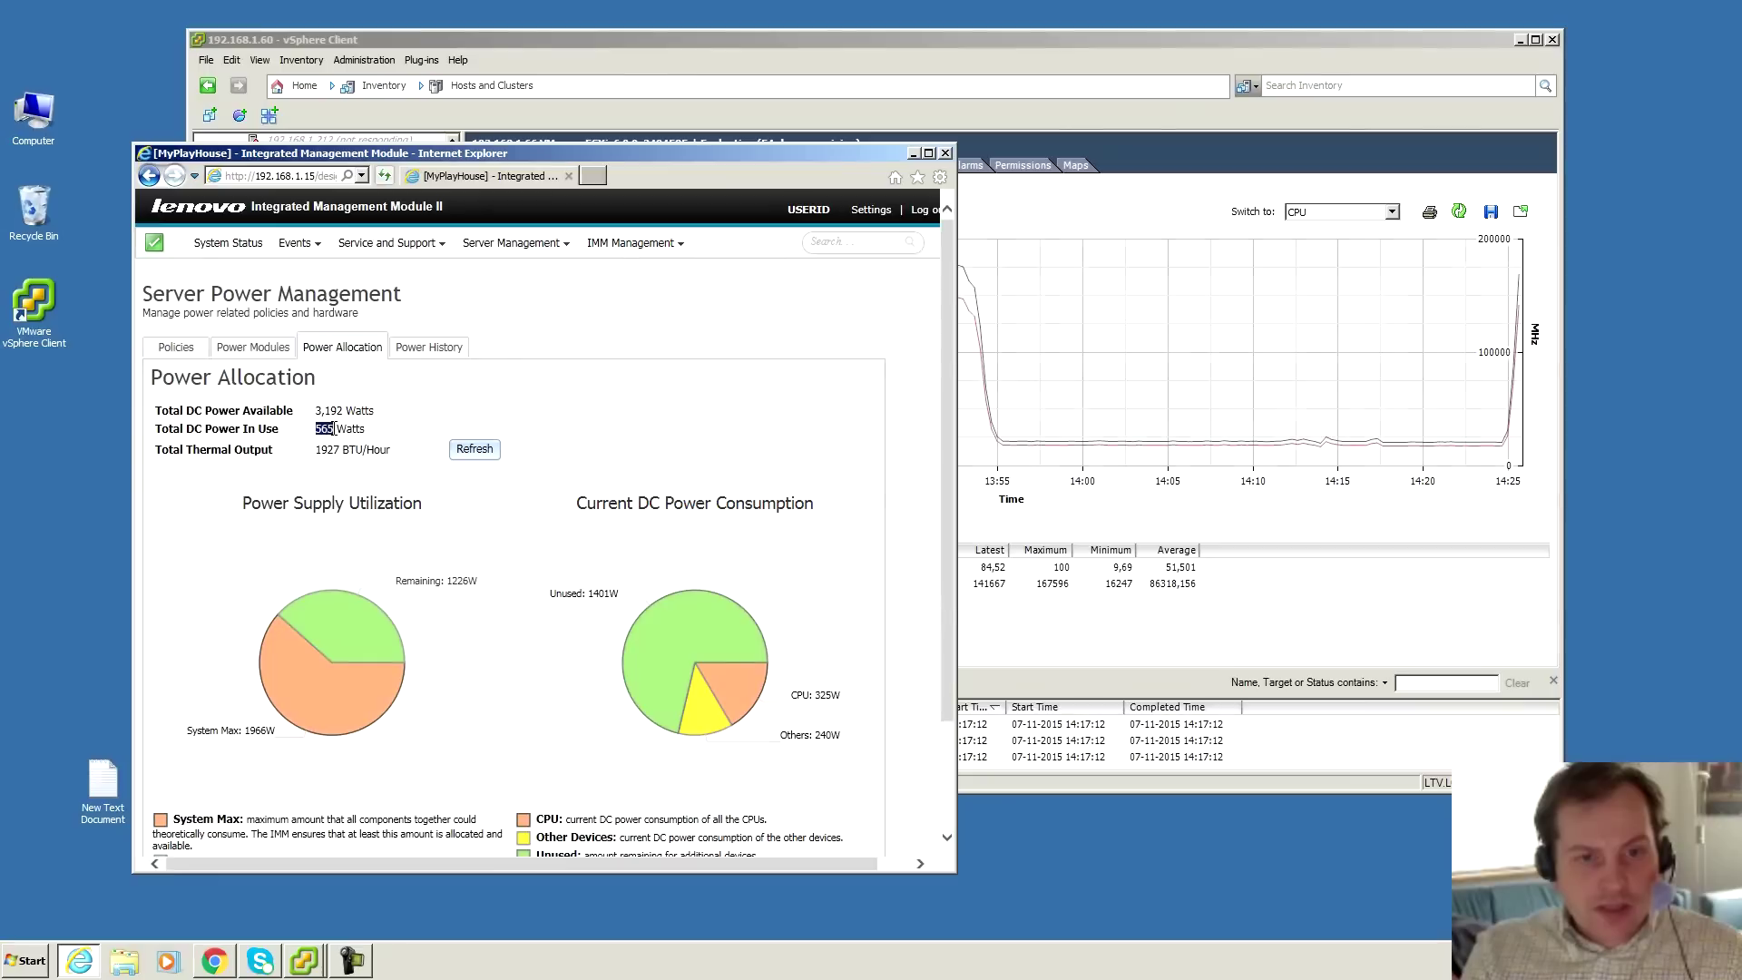
{"action": "left_click", "coordinate": [475, 449]}
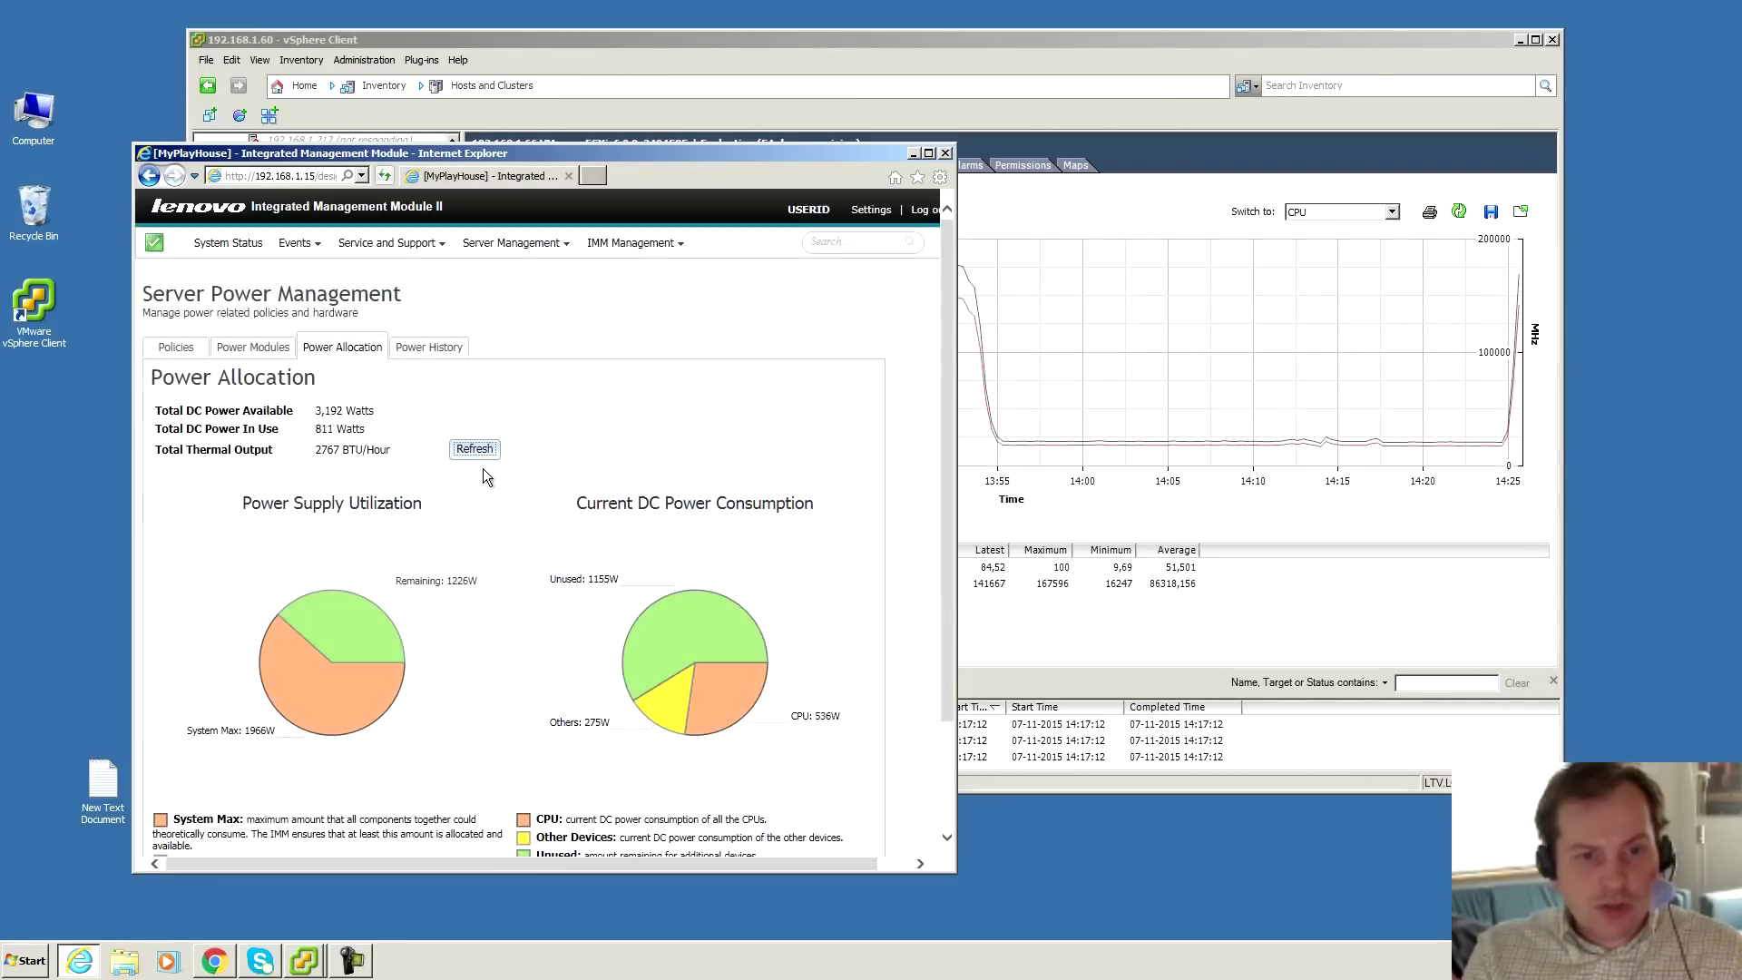
{"action": "left_click", "coordinate": [472, 449]}
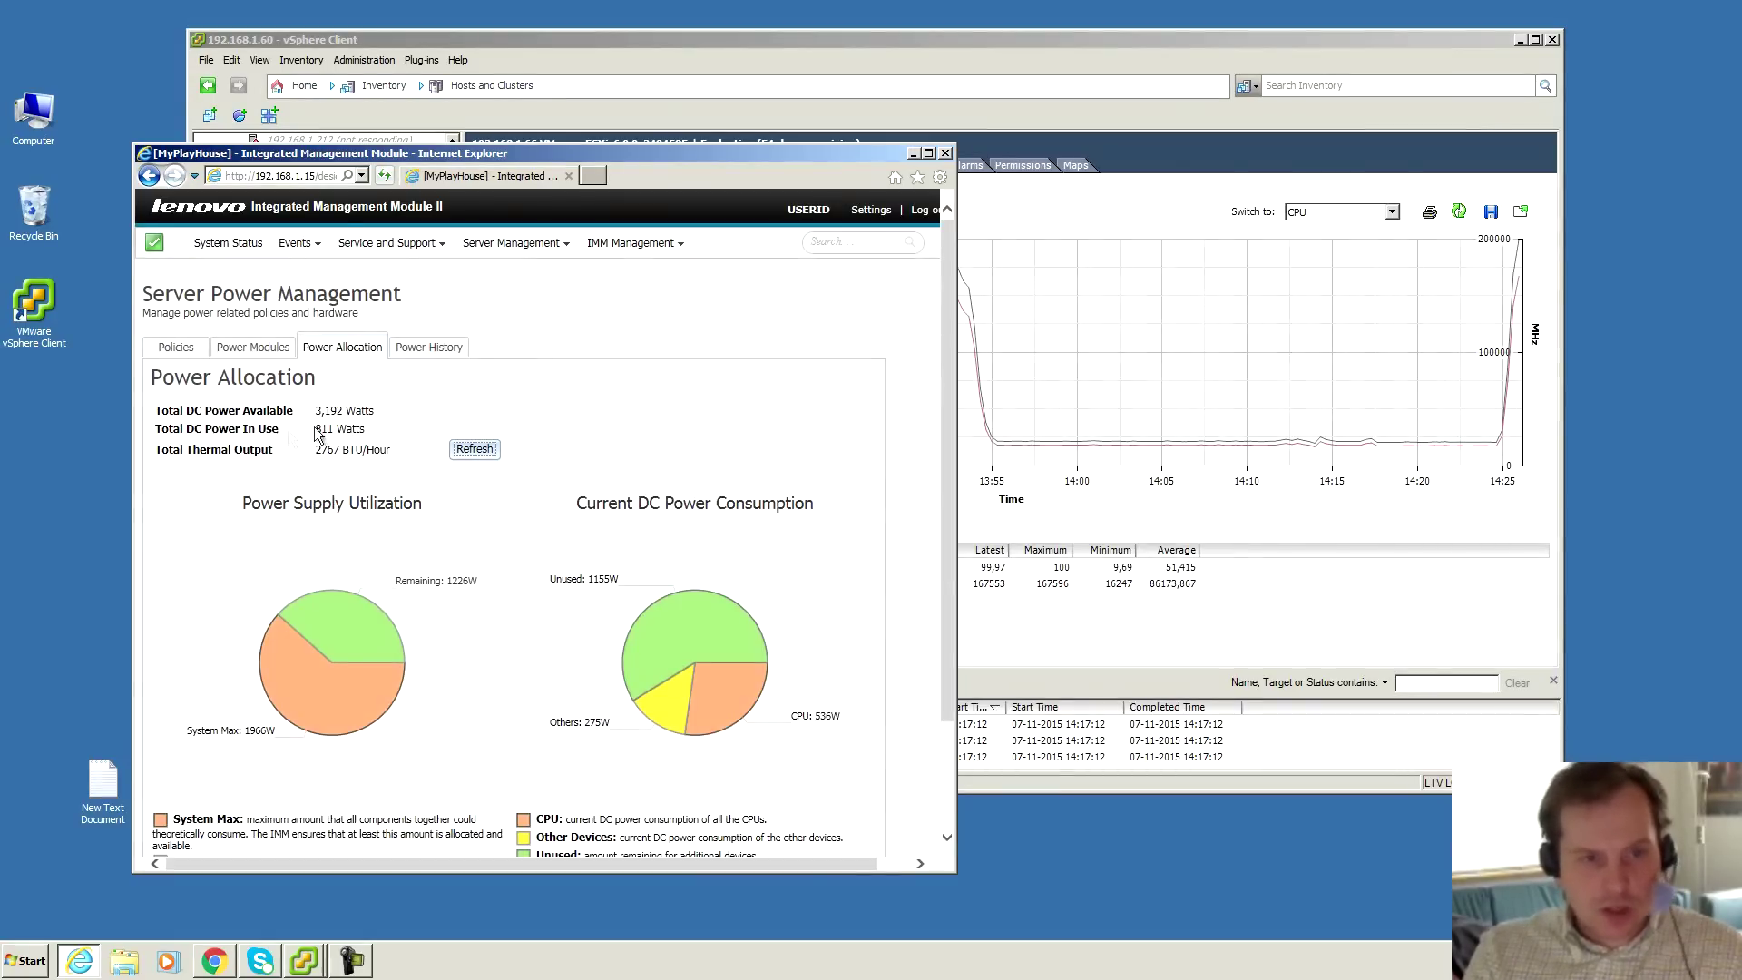
{"action": "left_click", "coordinate": [157, 428]}
{"action": "left_click_drag", "start_coordinate": [158, 428], "coordinate": [268, 428]}
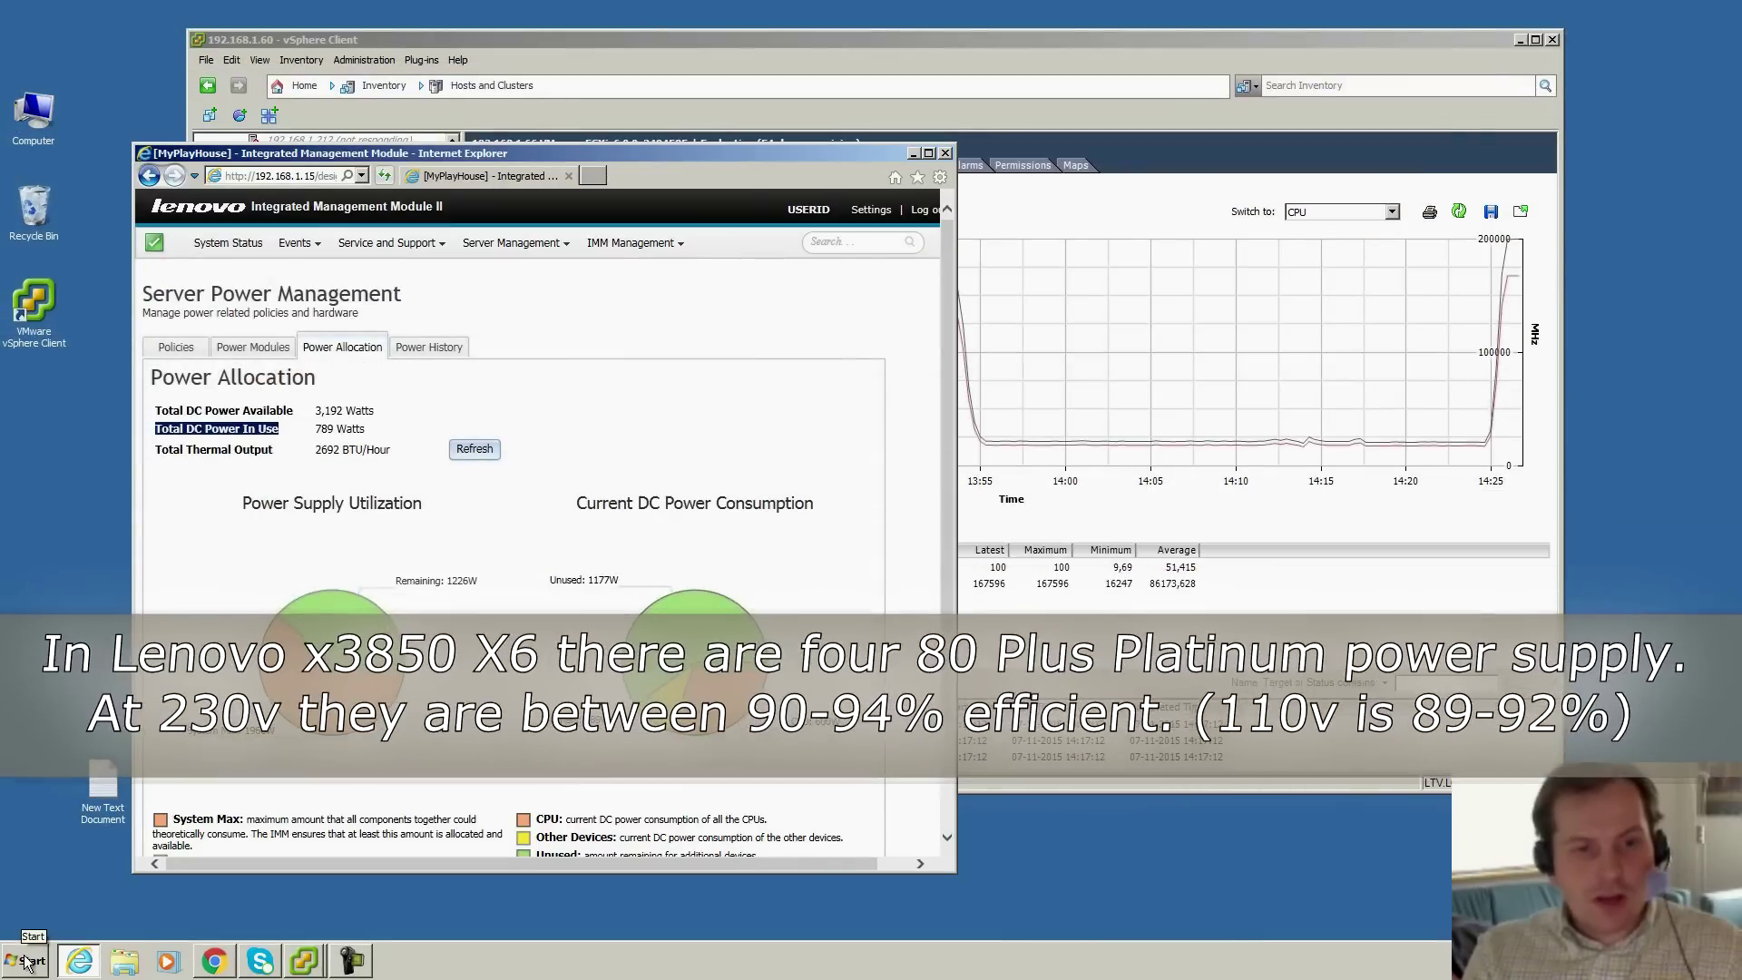
- Compute 1400 × 0,8 = 1120 watts in Calculator, then move the window aside
{"action": "left_click", "coordinate": [27, 961]}
{"action": "left_click", "coordinate": [77, 521]}
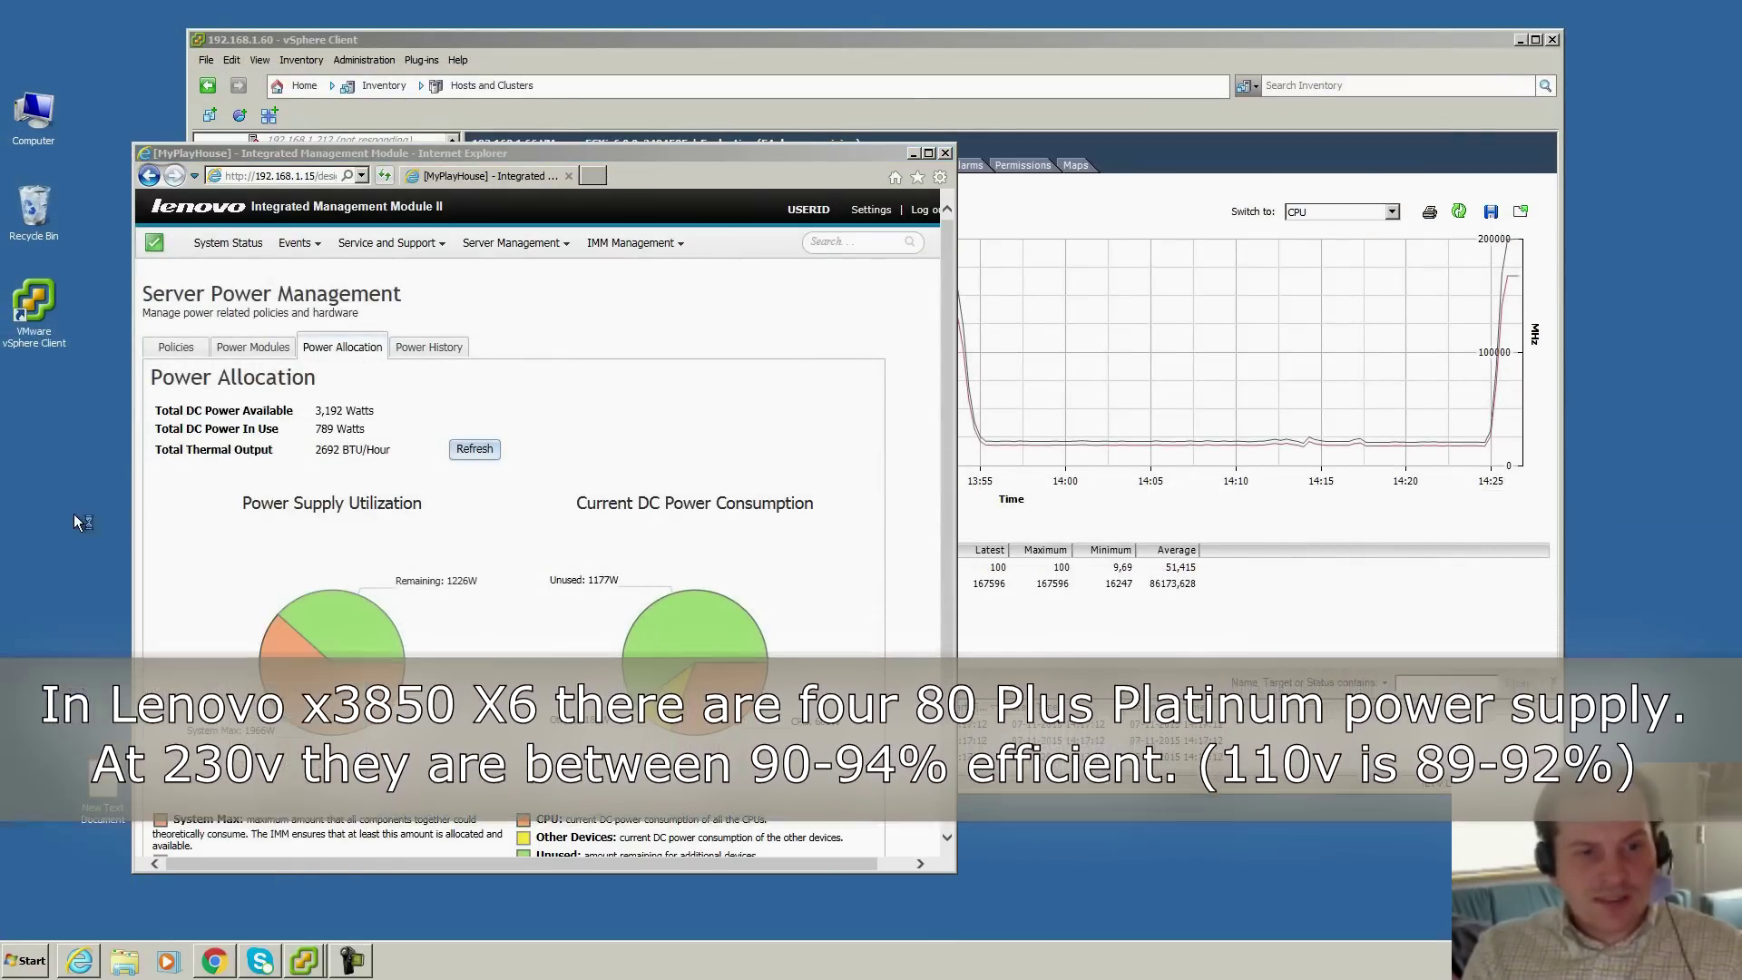
{"action": "left_click", "coordinate": [73, 759]}
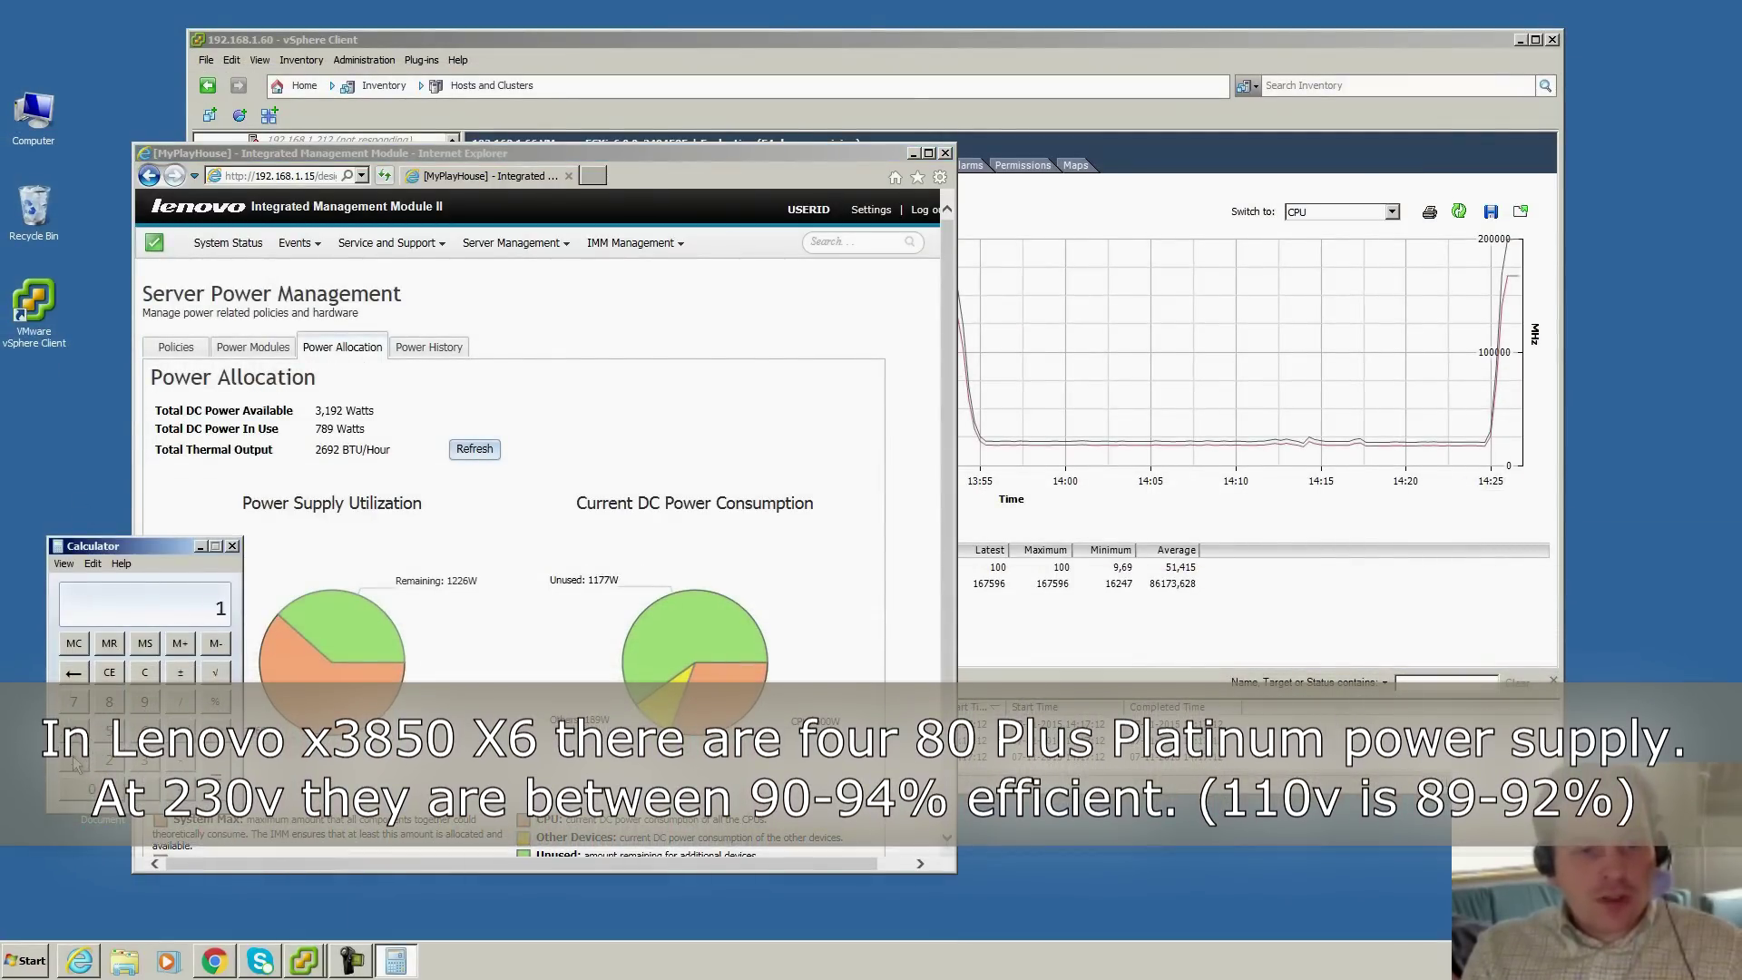
{"action": "left_click", "coordinate": [73, 730]}
{"action": "left_click", "coordinate": [91, 788]}
{"action": "left_click", "coordinate": [92, 789]}
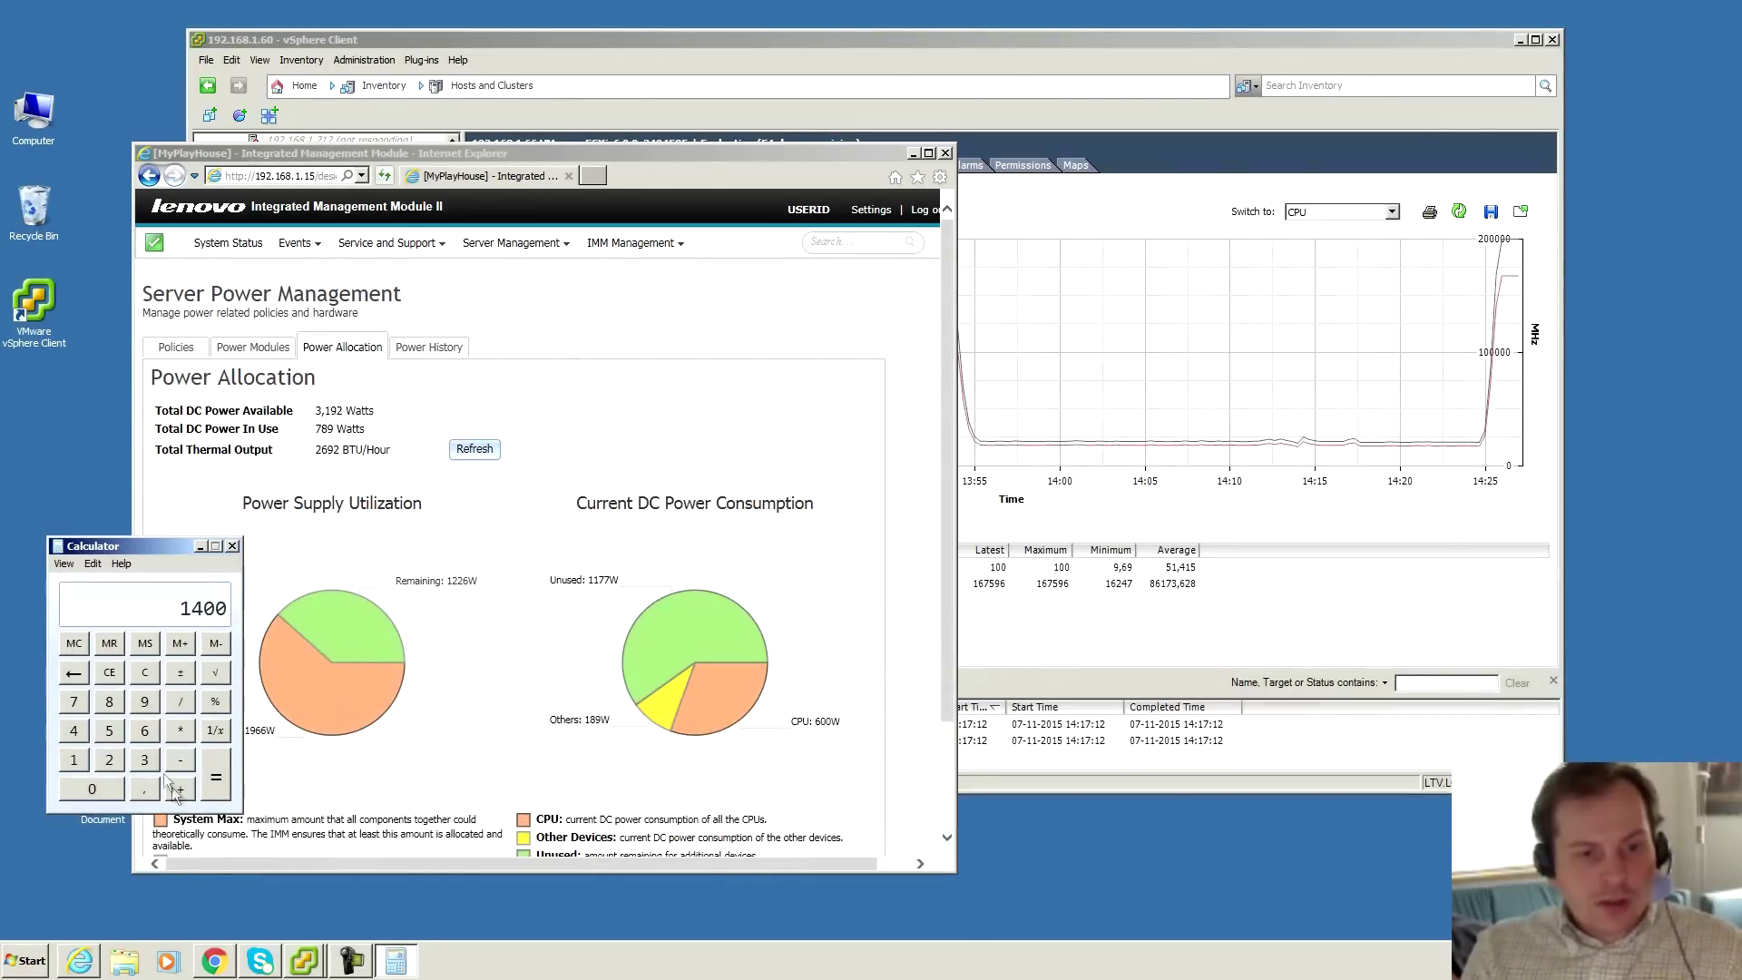
{"action": "left_click", "coordinate": [182, 732]}
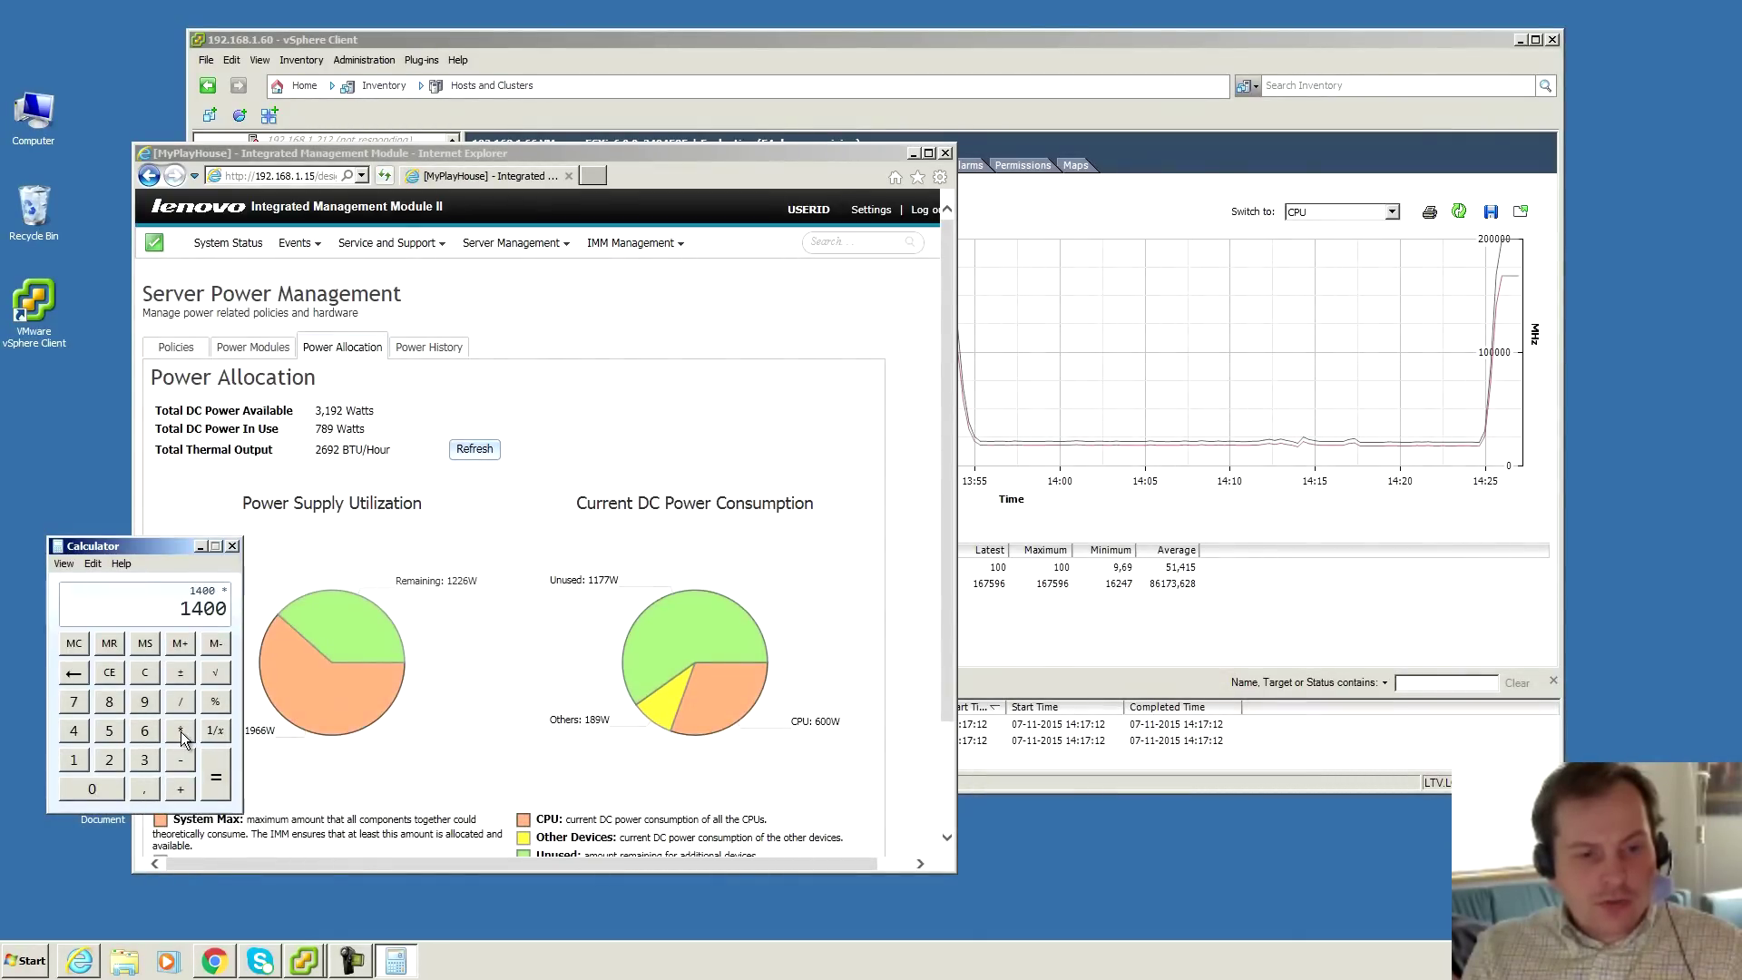
{"action": "left_click", "coordinate": [145, 789]}
{"action": "left_click", "coordinate": [109, 701]}
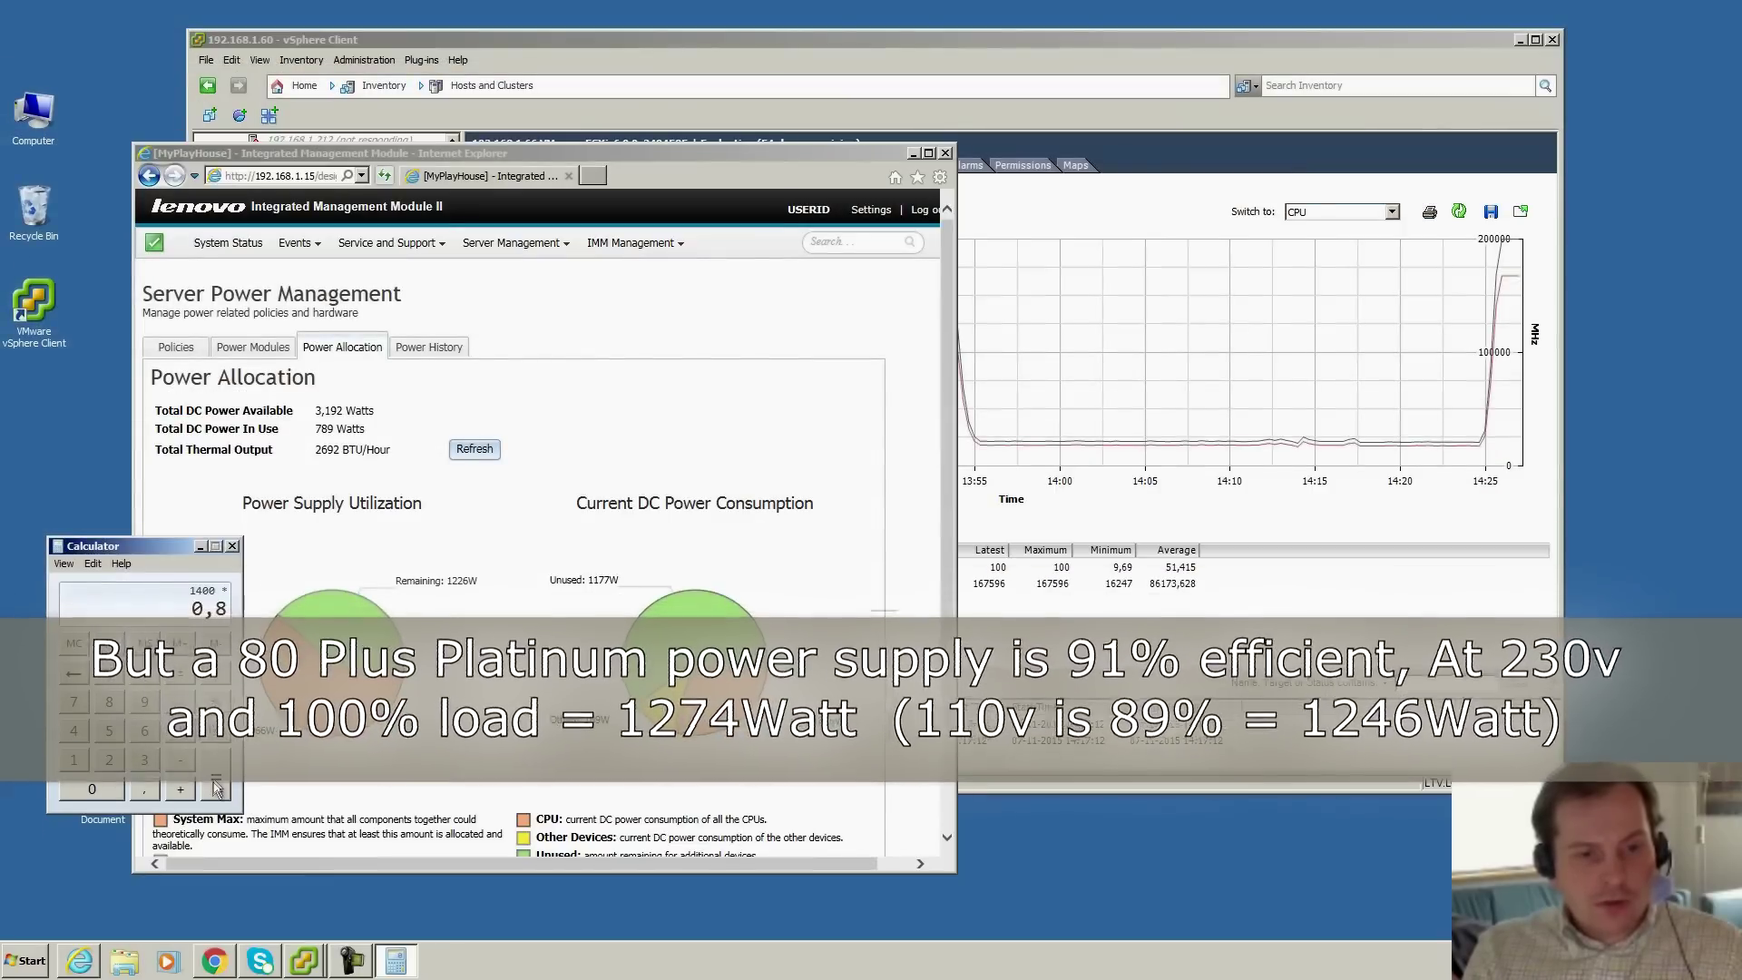
{"action": "left_click", "coordinate": [216, 788]}
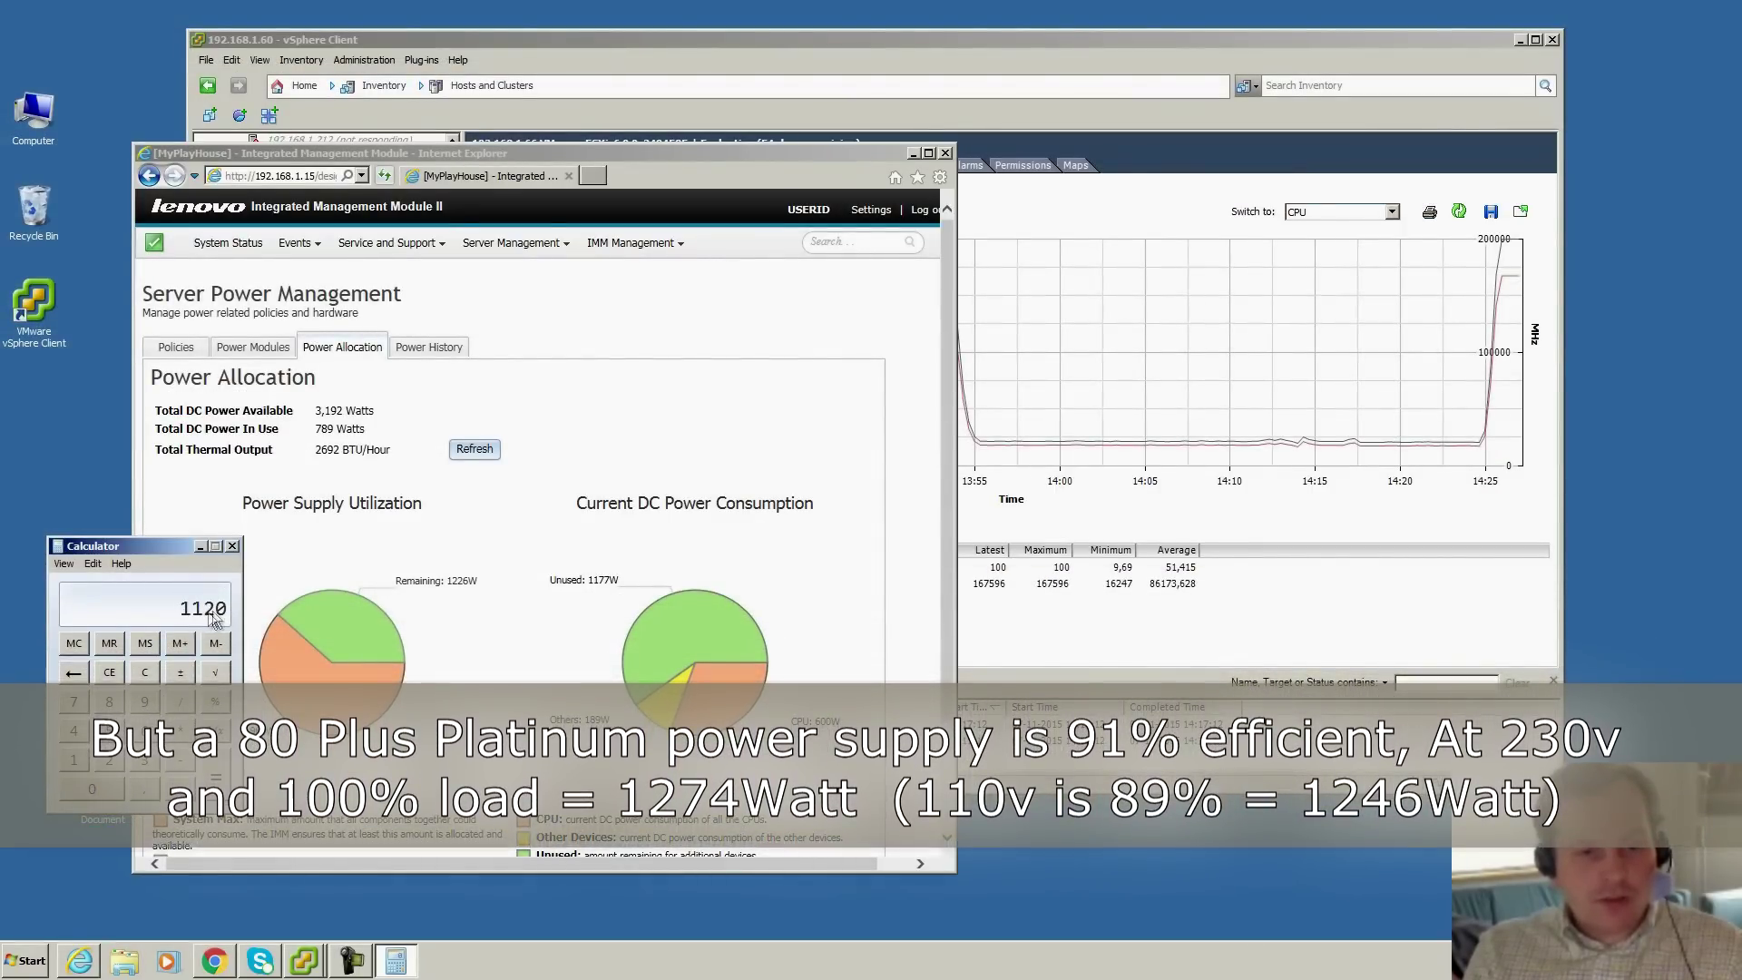
{"action": "left_click_drag", "start_coordinate": [174, 545], "coordinate": [162, 651]}
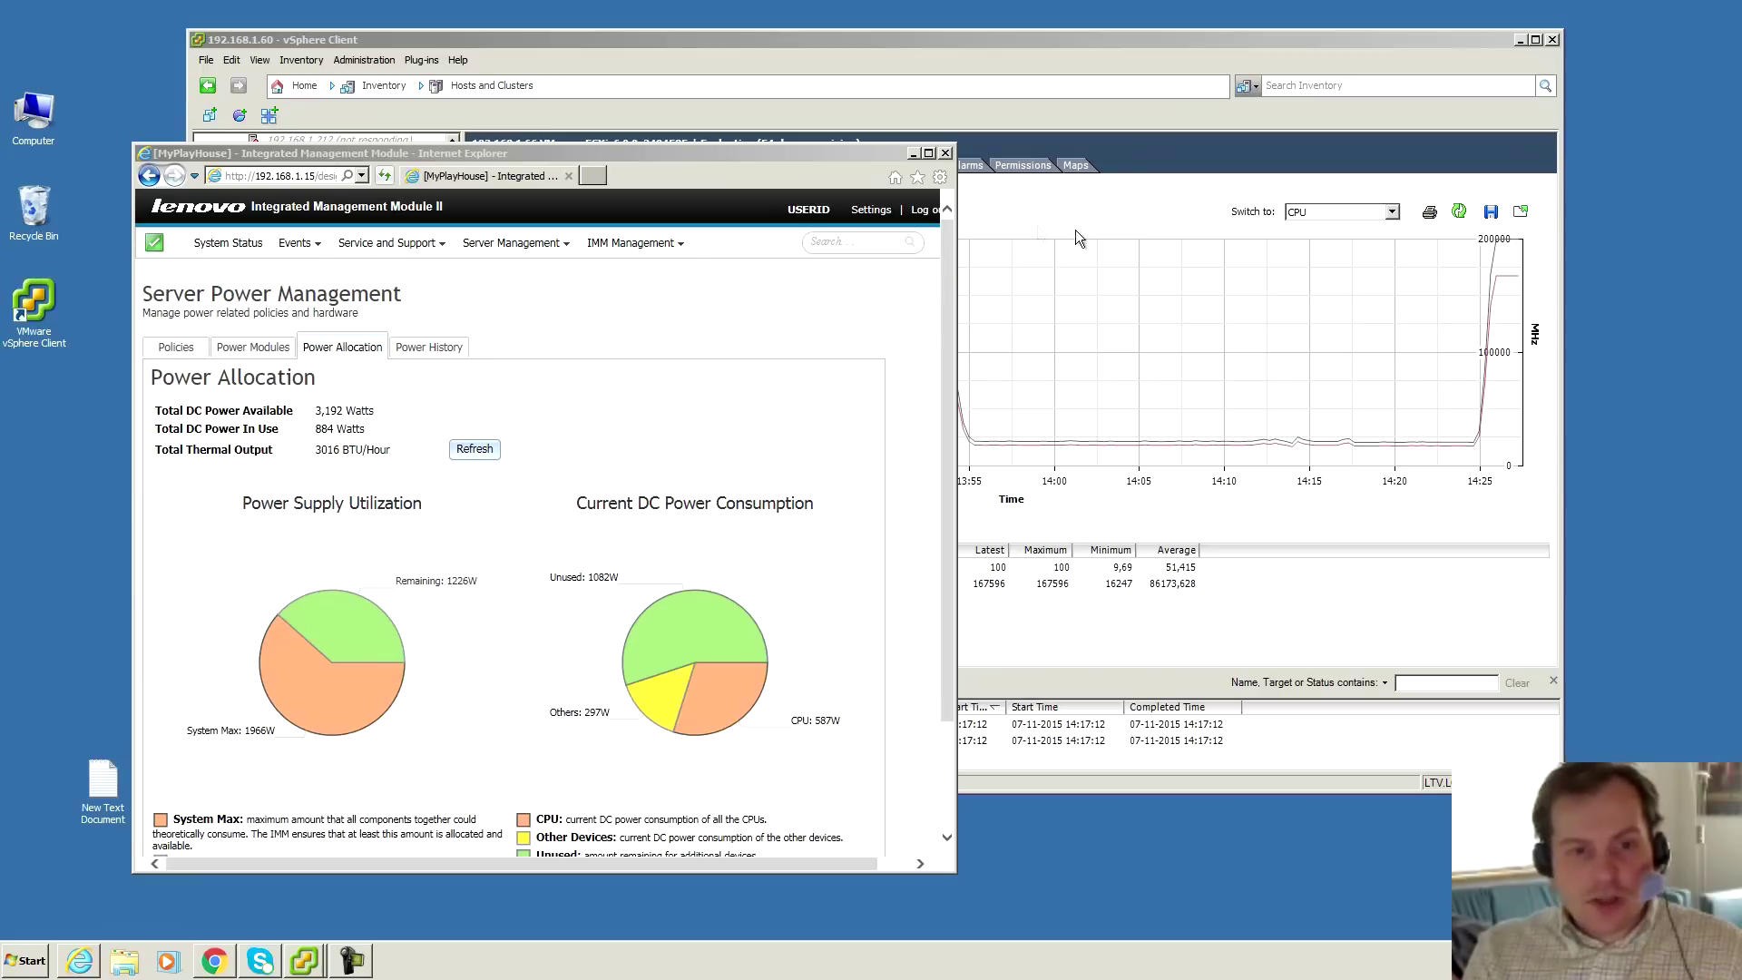
- Highlight the updated 884 Watts in use, then show host 192.168.1.66's CPU usage at 100%
{"action": "left_click", "coordinate": [475, 449]}
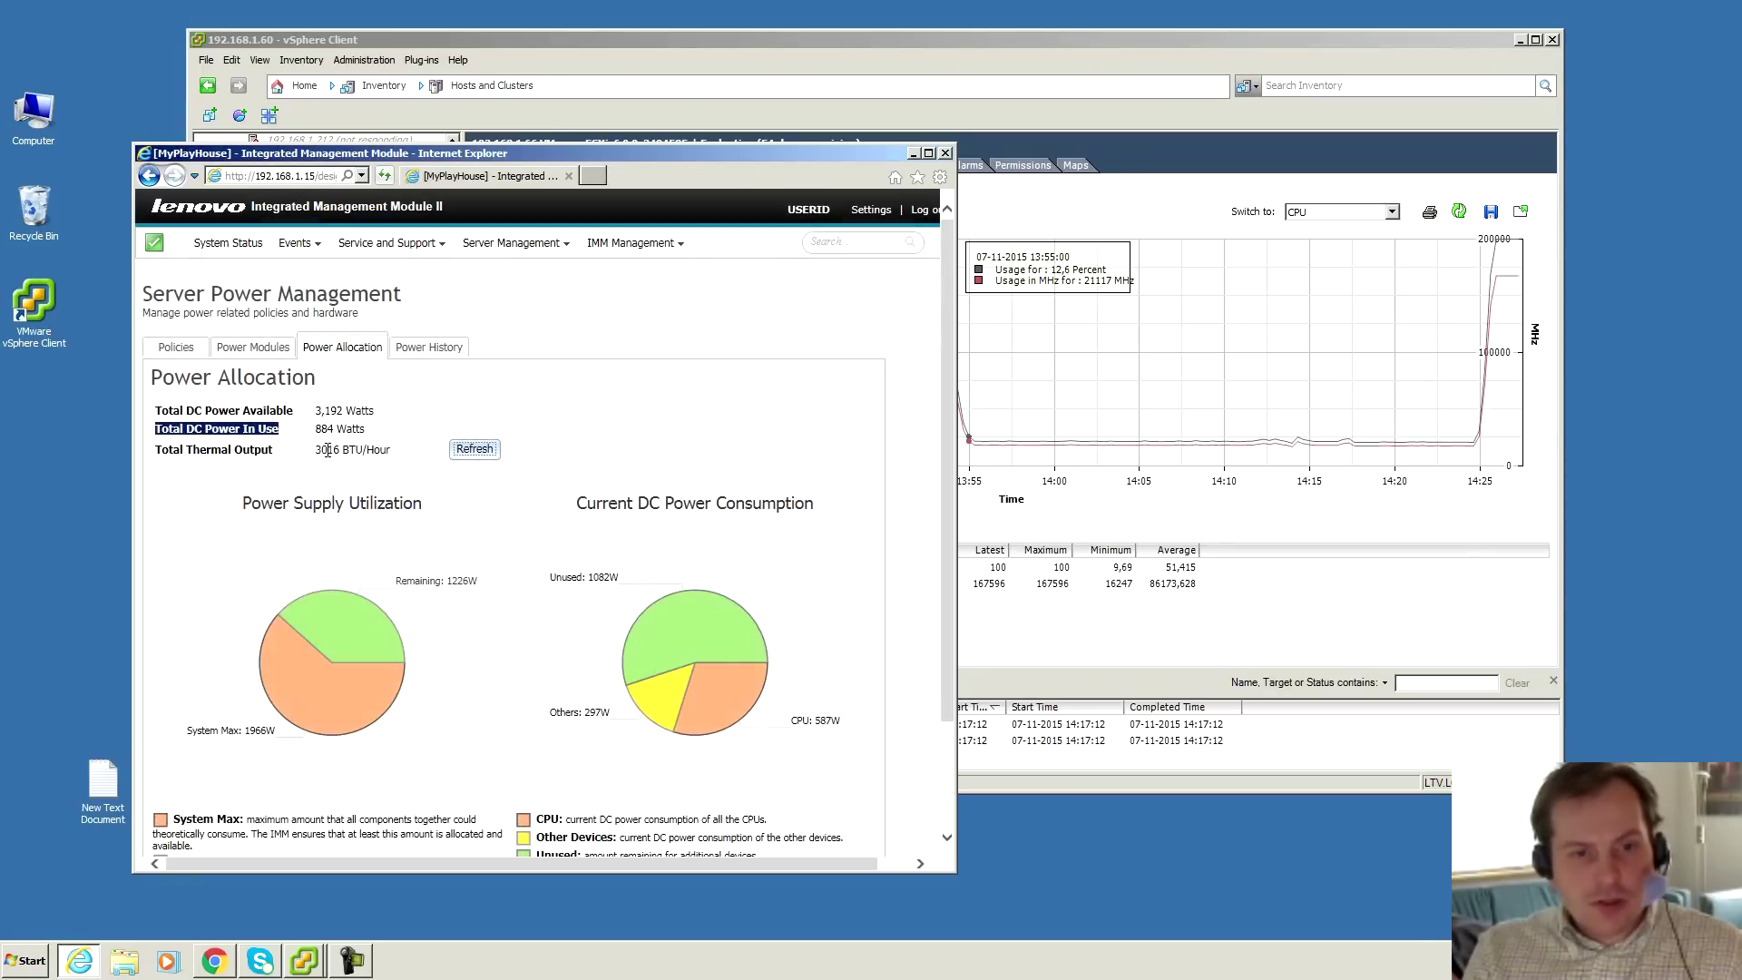
{"action": "left_click_drag", "start_coordinate": [318, 428], "coordinate": [365, 430]}
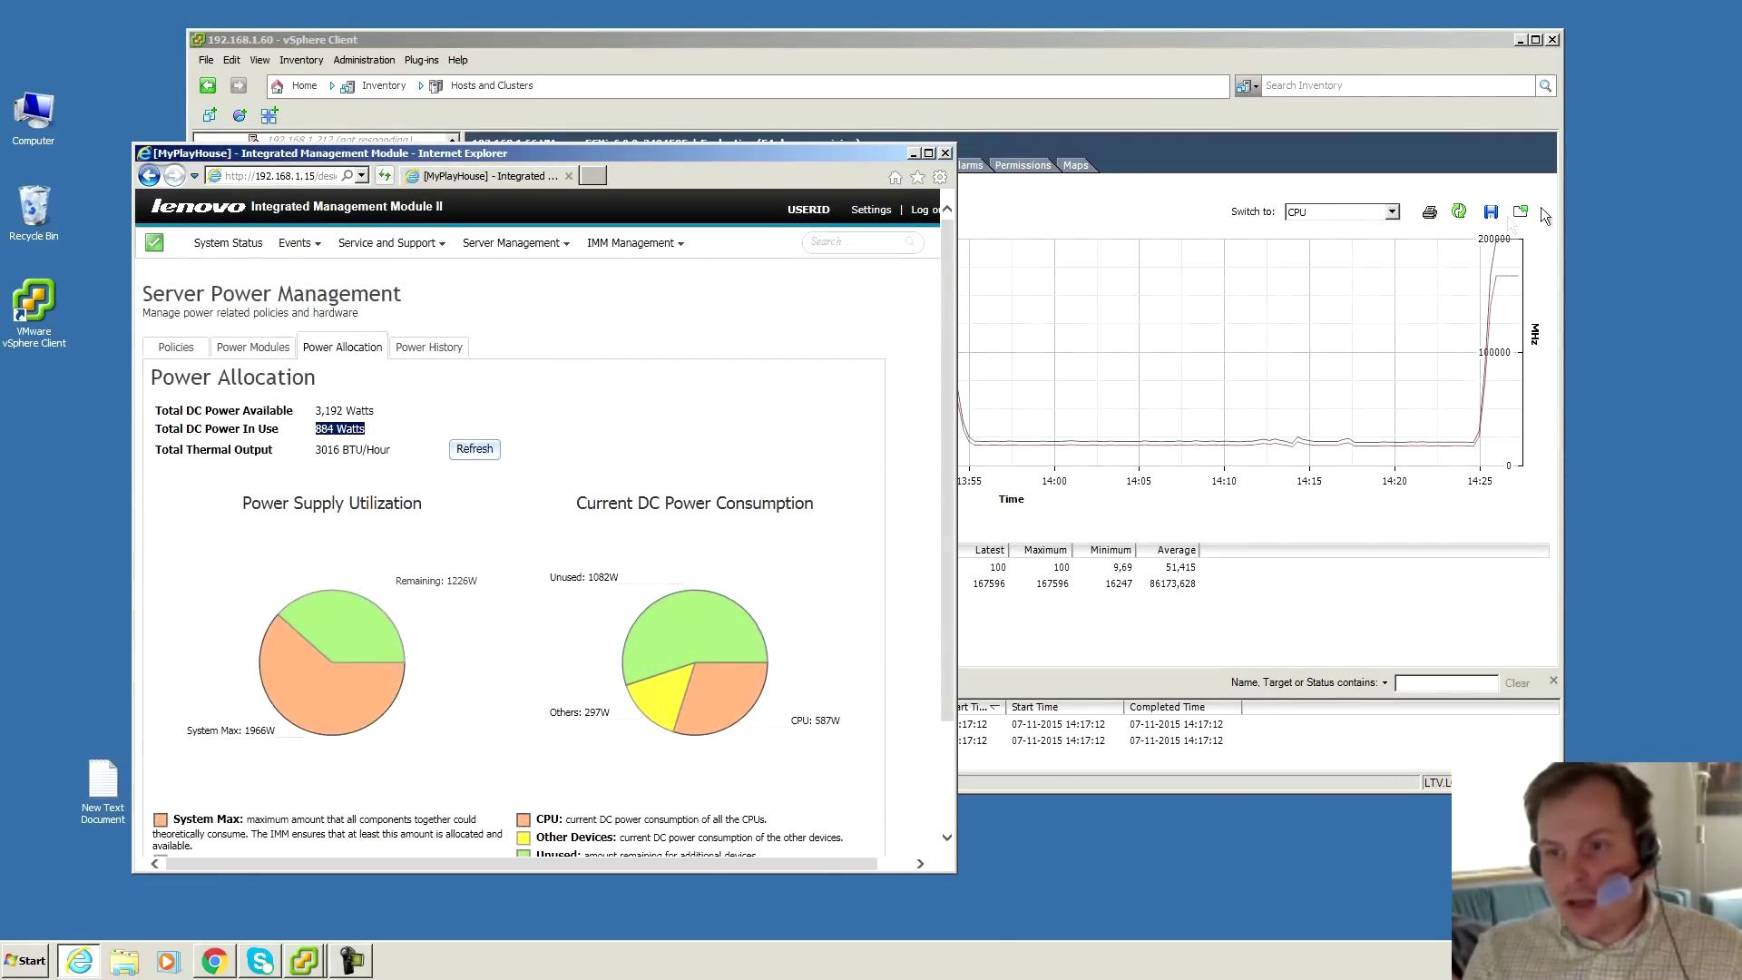
{"action": "left_click", "coordinate": [1324, 36]}
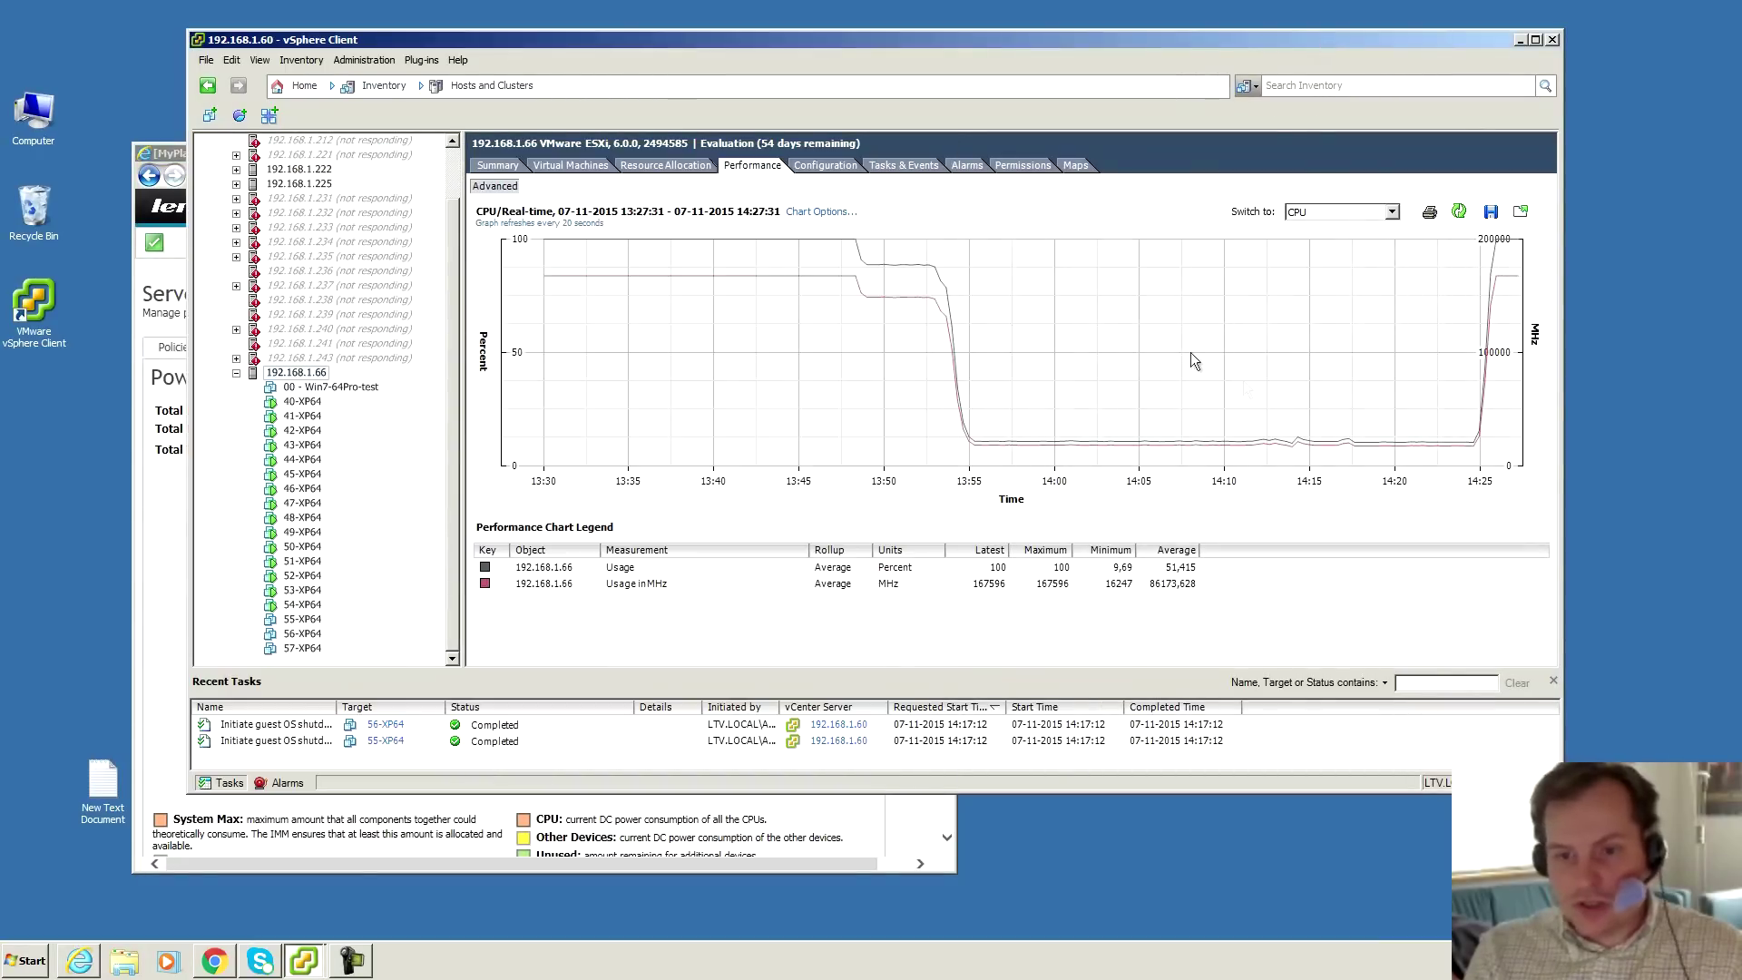
{"action": "left_click", "coordinate": [996, 569]}
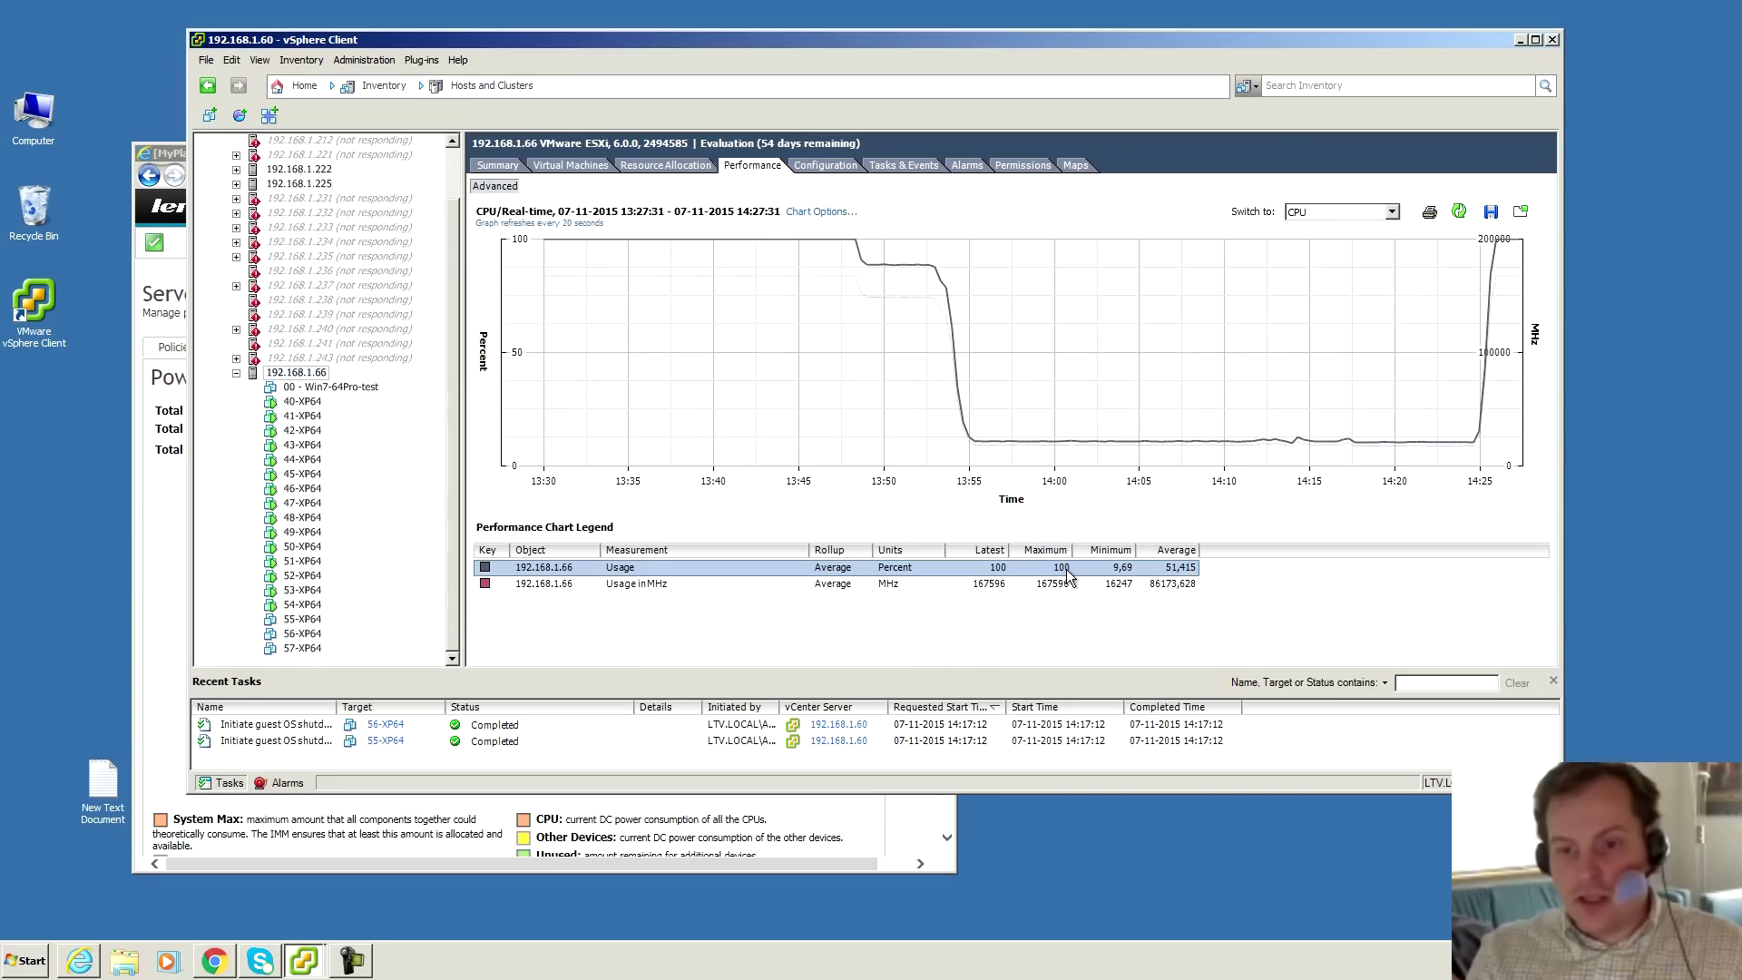
{"action": "left_click", "coordinate": [350, 960]}
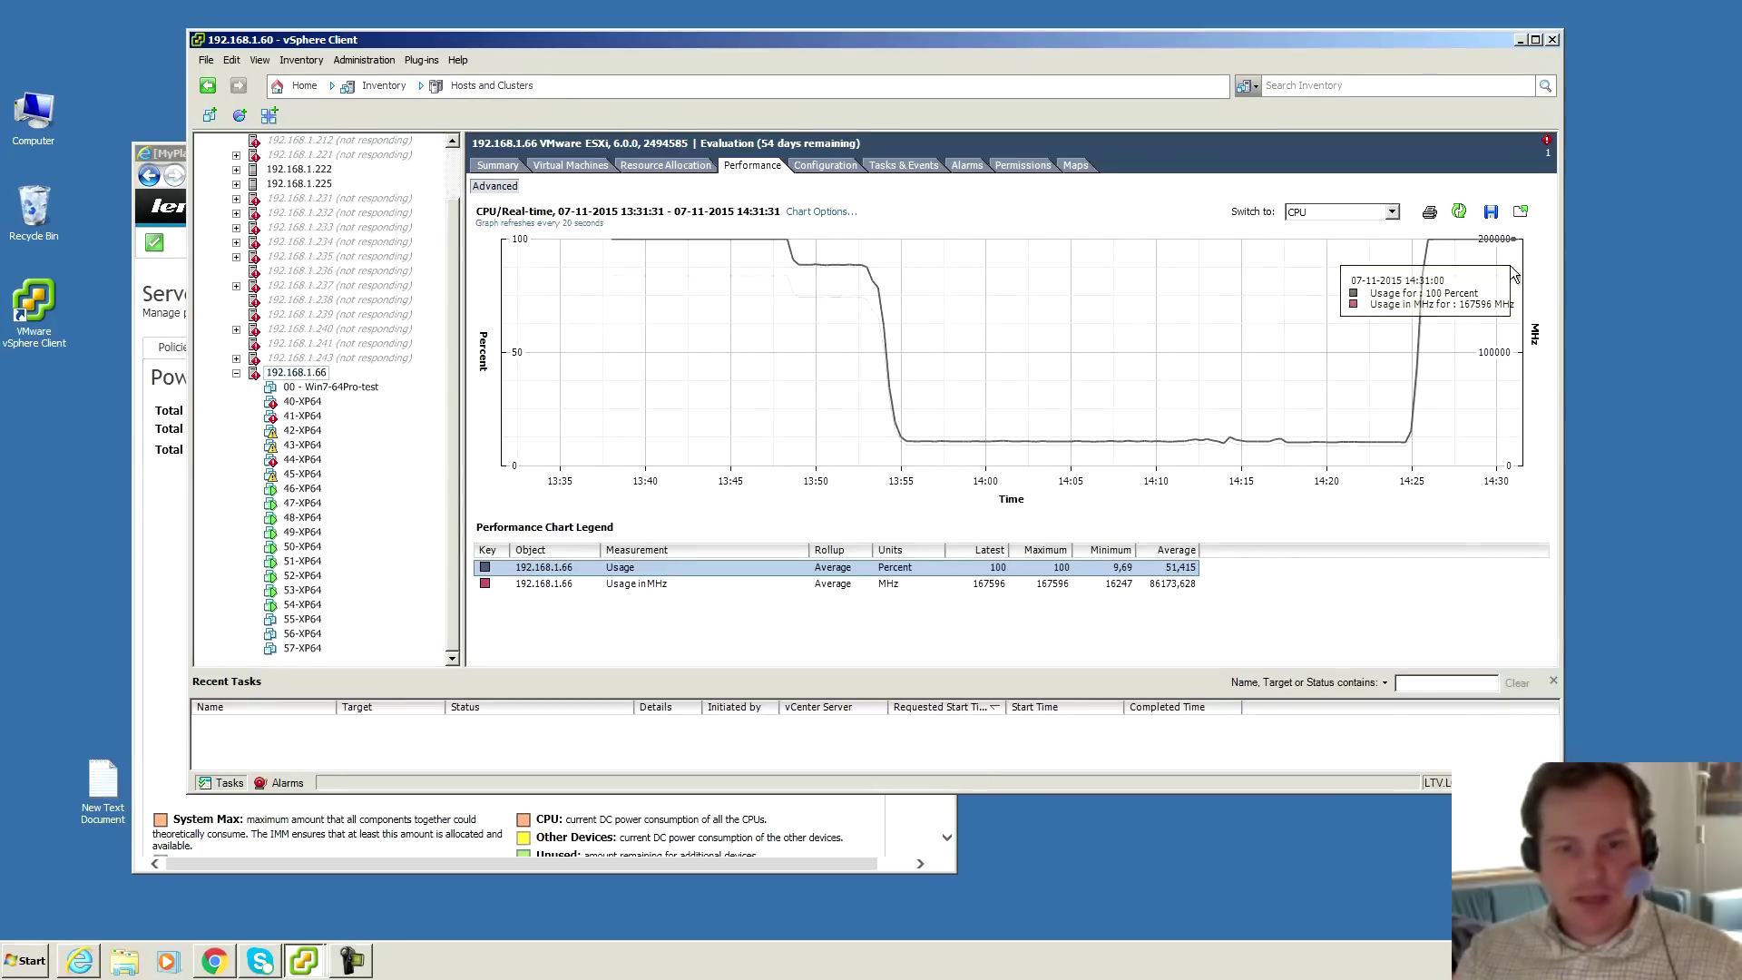
- Refresh the IMM DC Power History chart for the past hour
{"action": "left_click", "coordinate": [171, 540]}
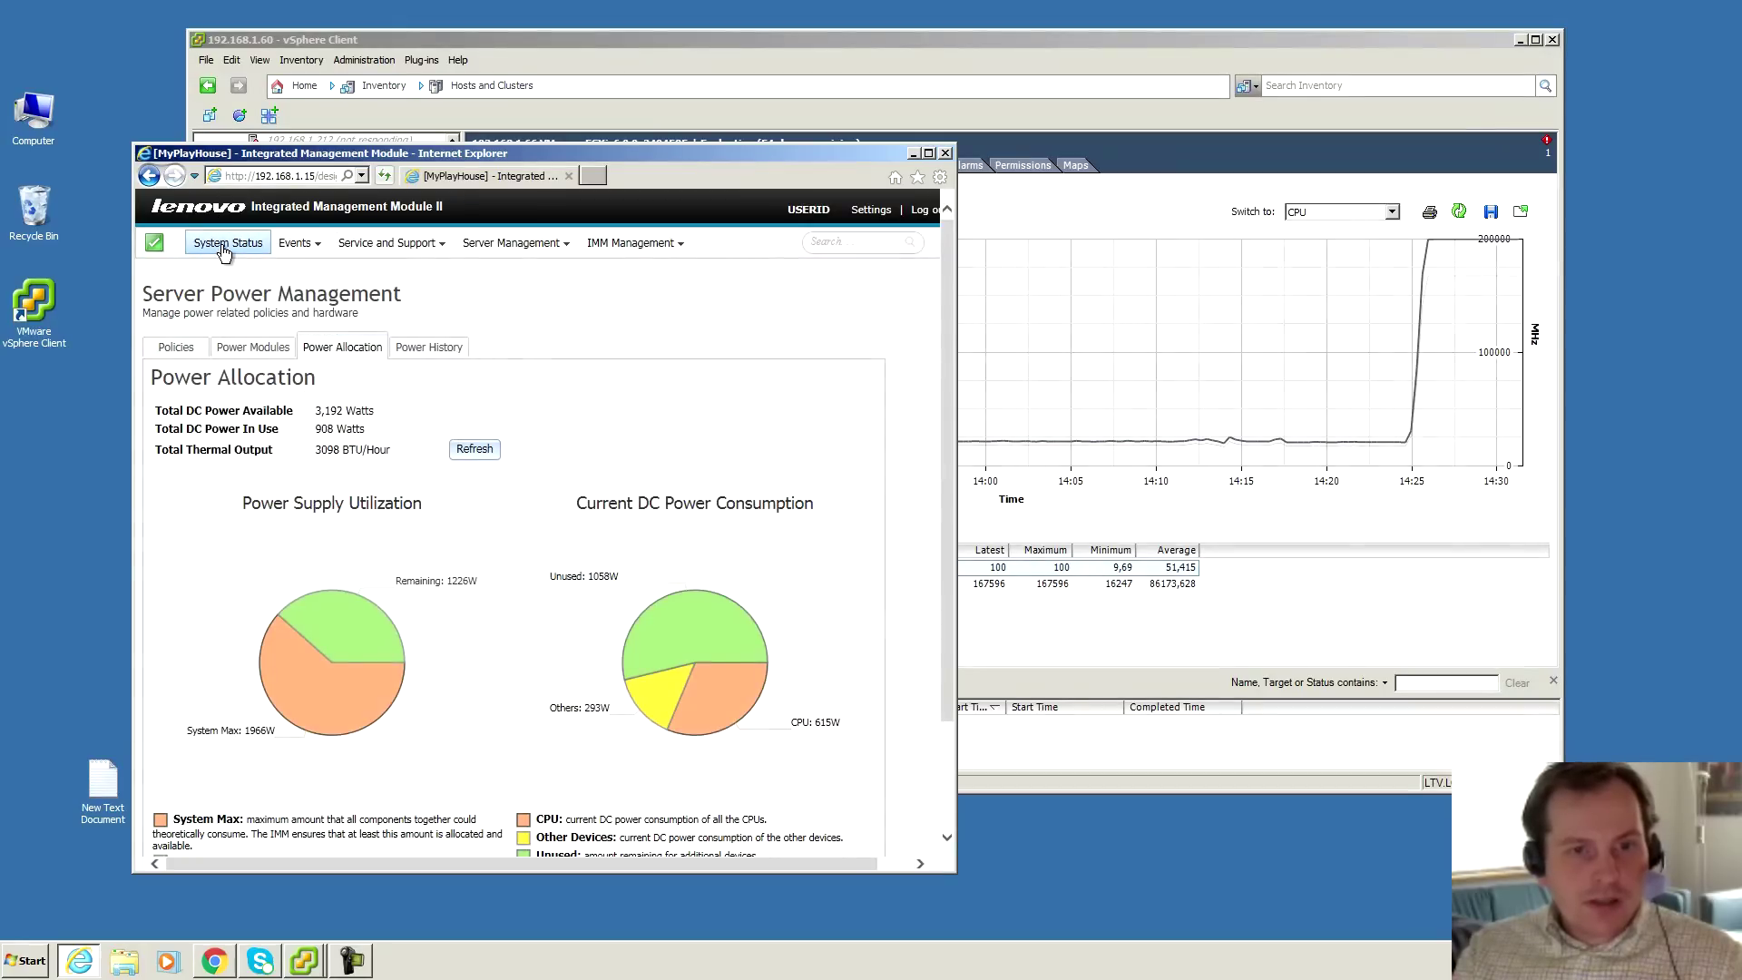
{"action": "left_click", "coordinate": [424, 349]}
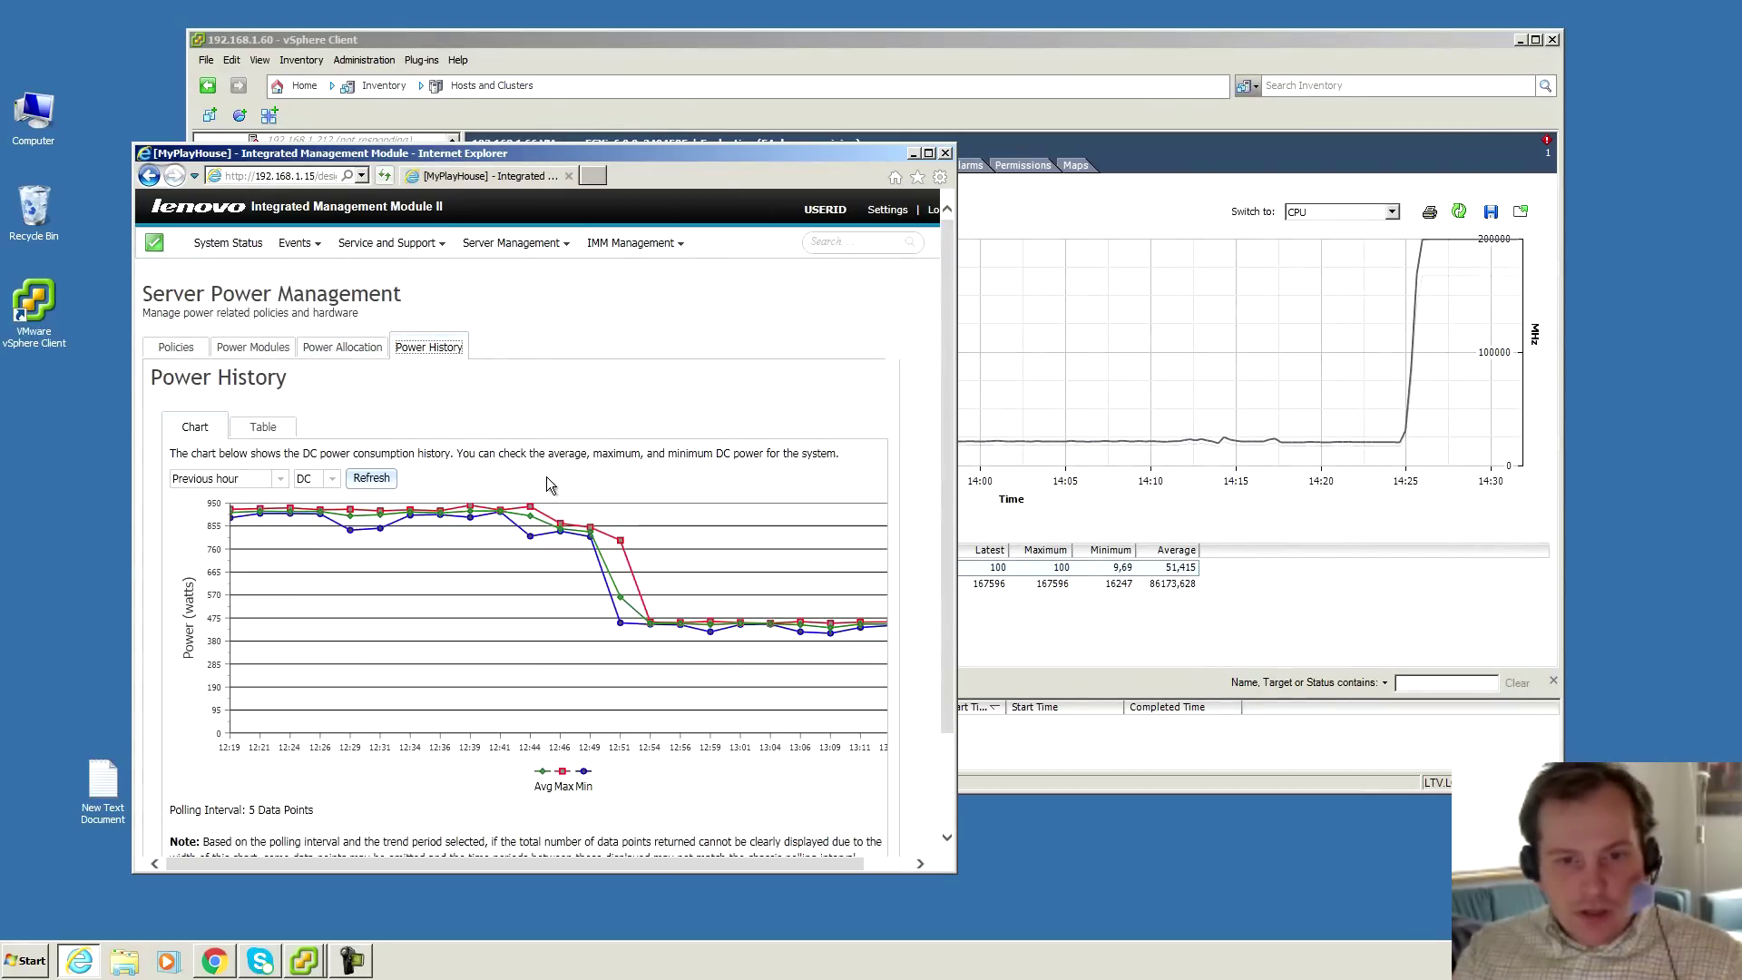
{"action": "left_click", "coordinate": [372, 478]}
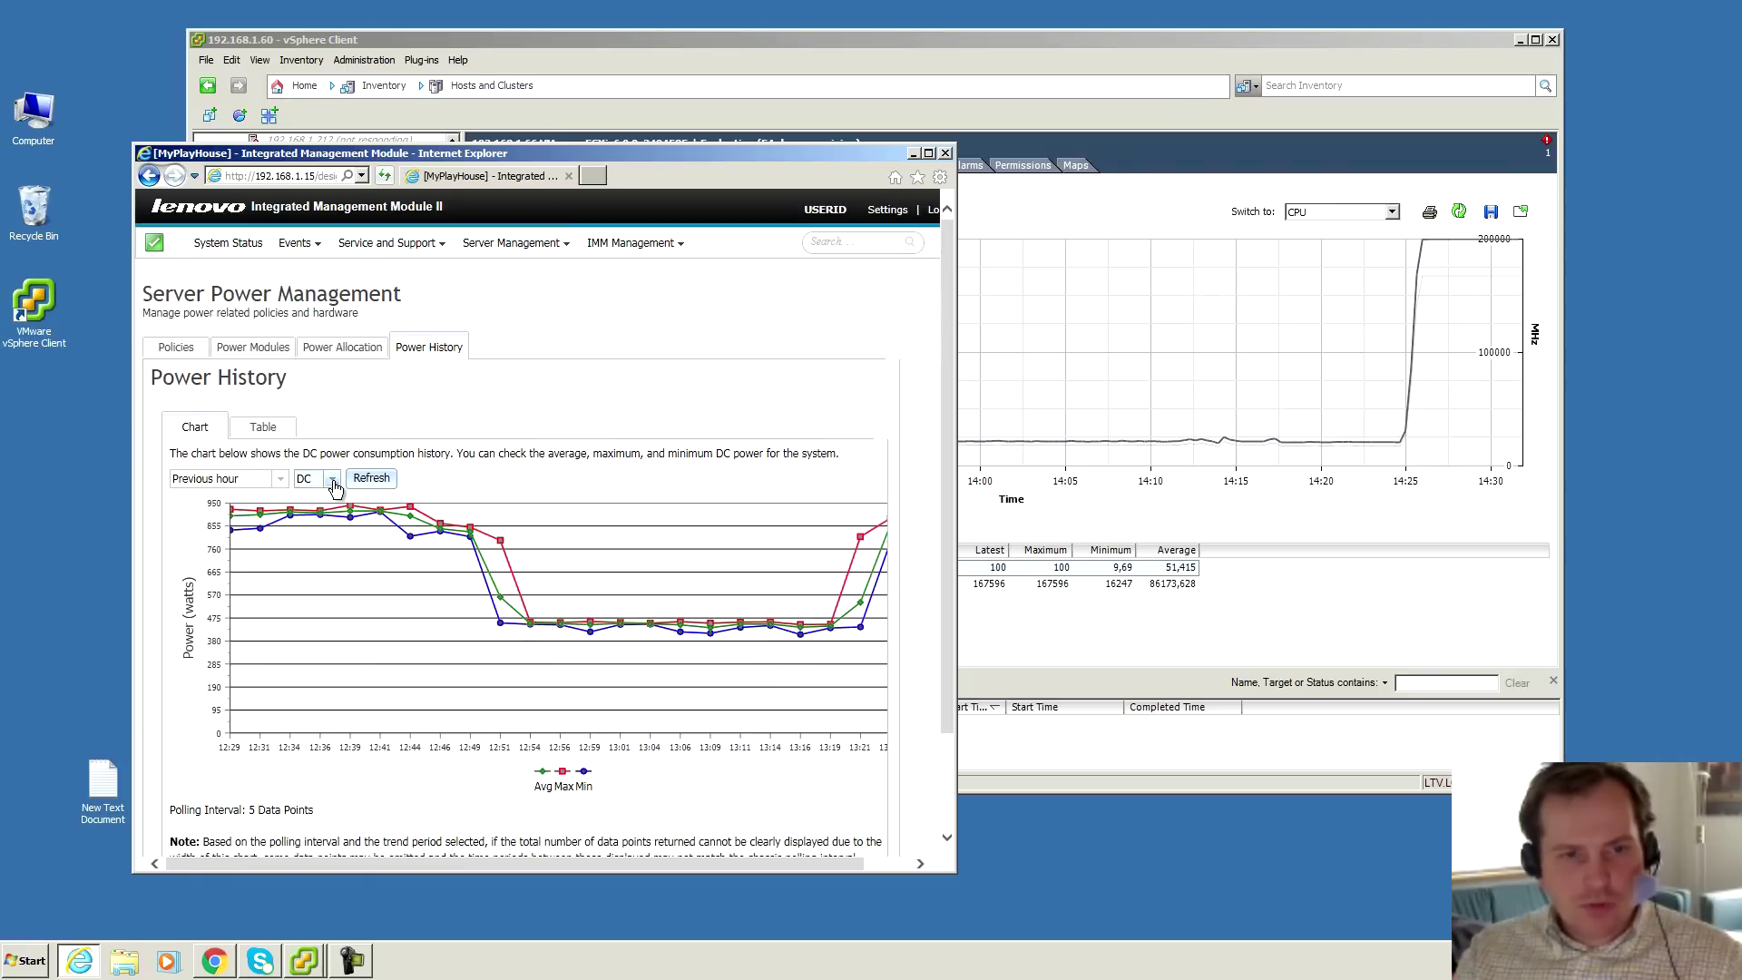
- Show the power modules, then open the Event Log and move its window down and left
{"action": "left_click", "coordinate": [253, 347]}
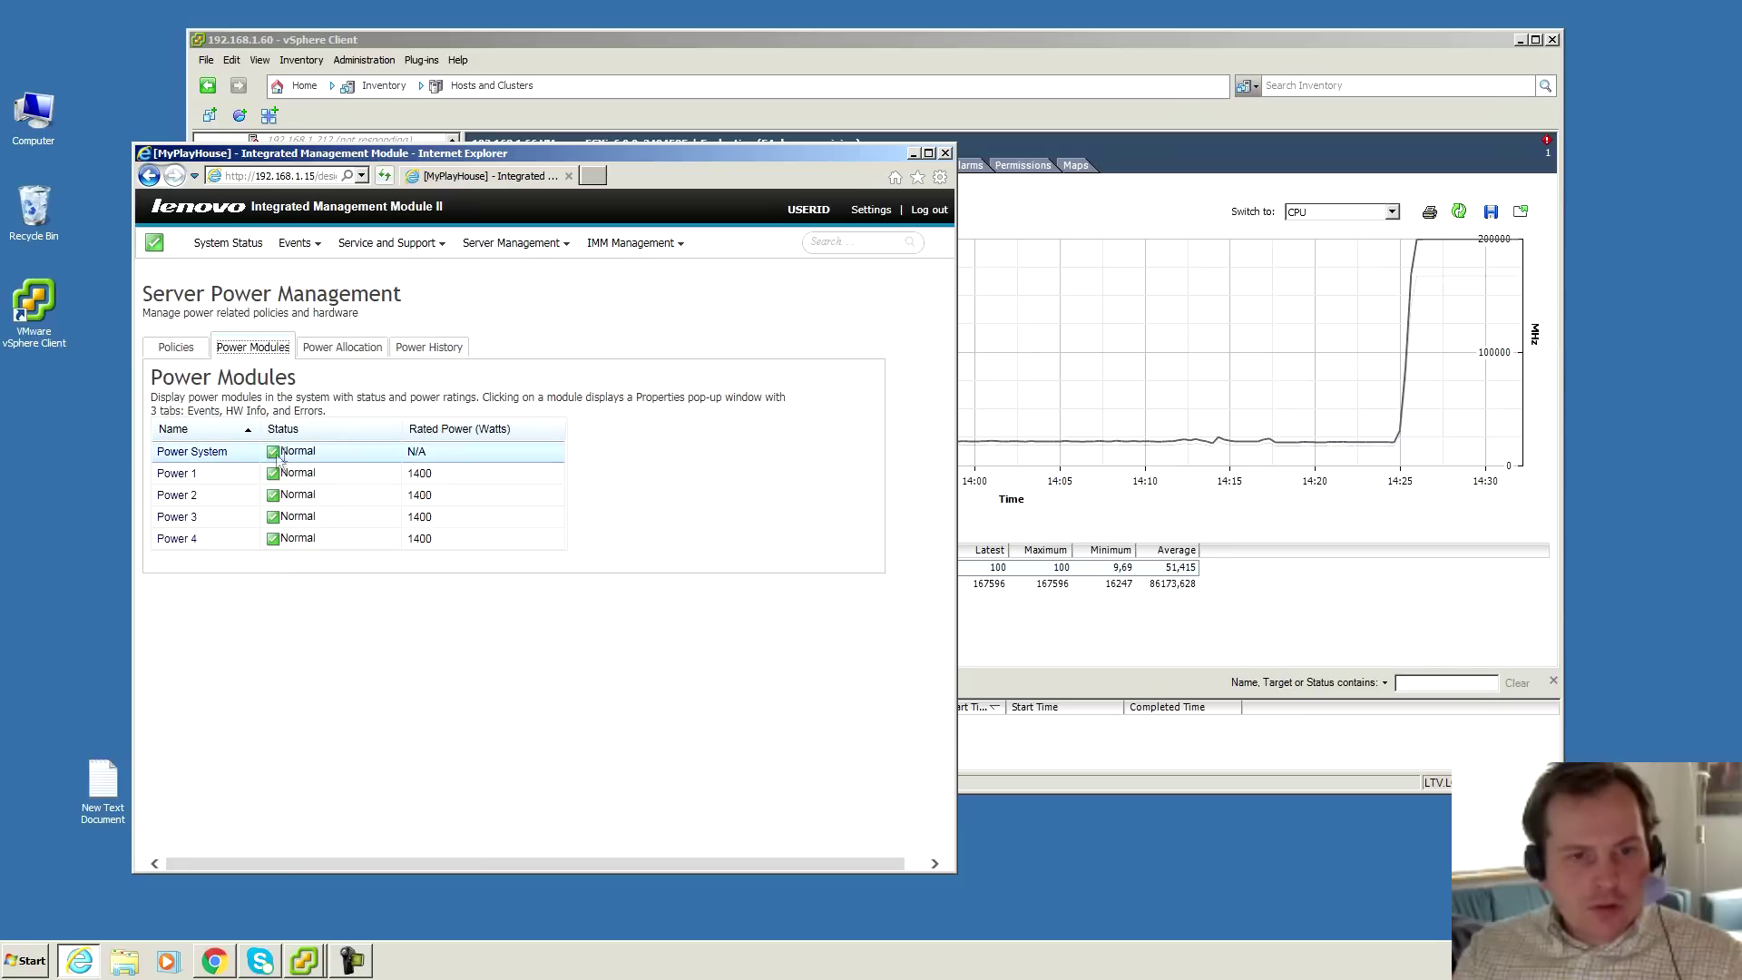
{"action": "left_click", "coordinate": [294, 243]}
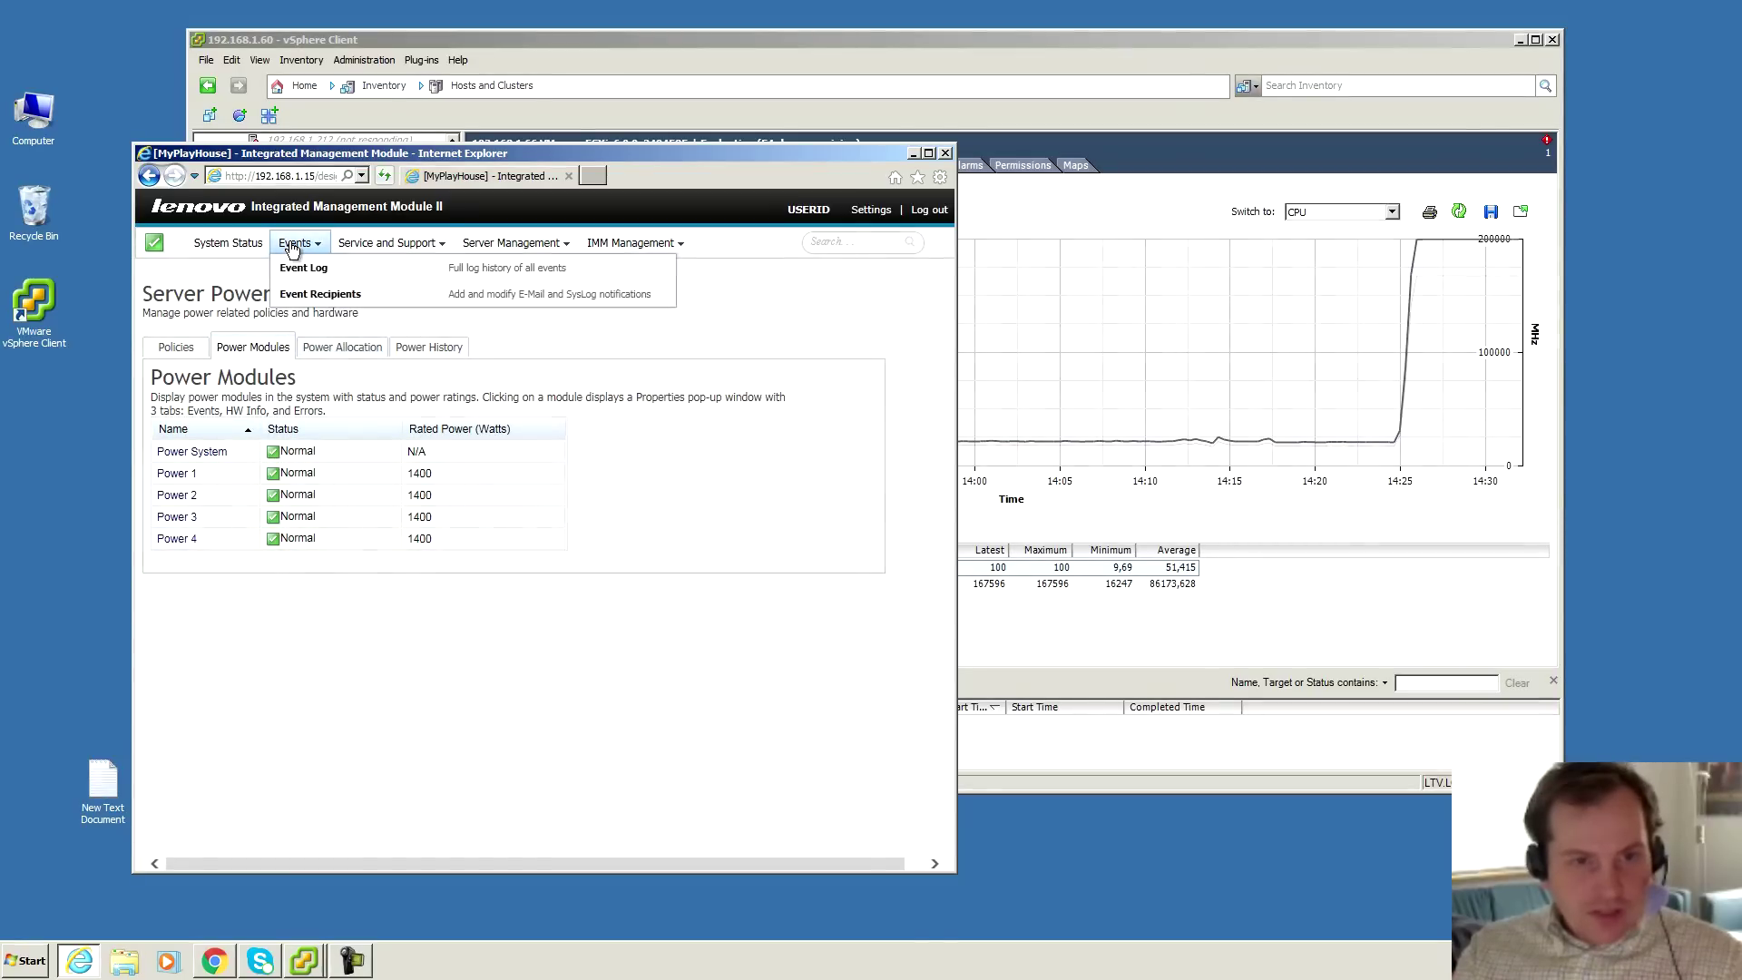
{"action": "left_click", "coordinate": [300, 272]}
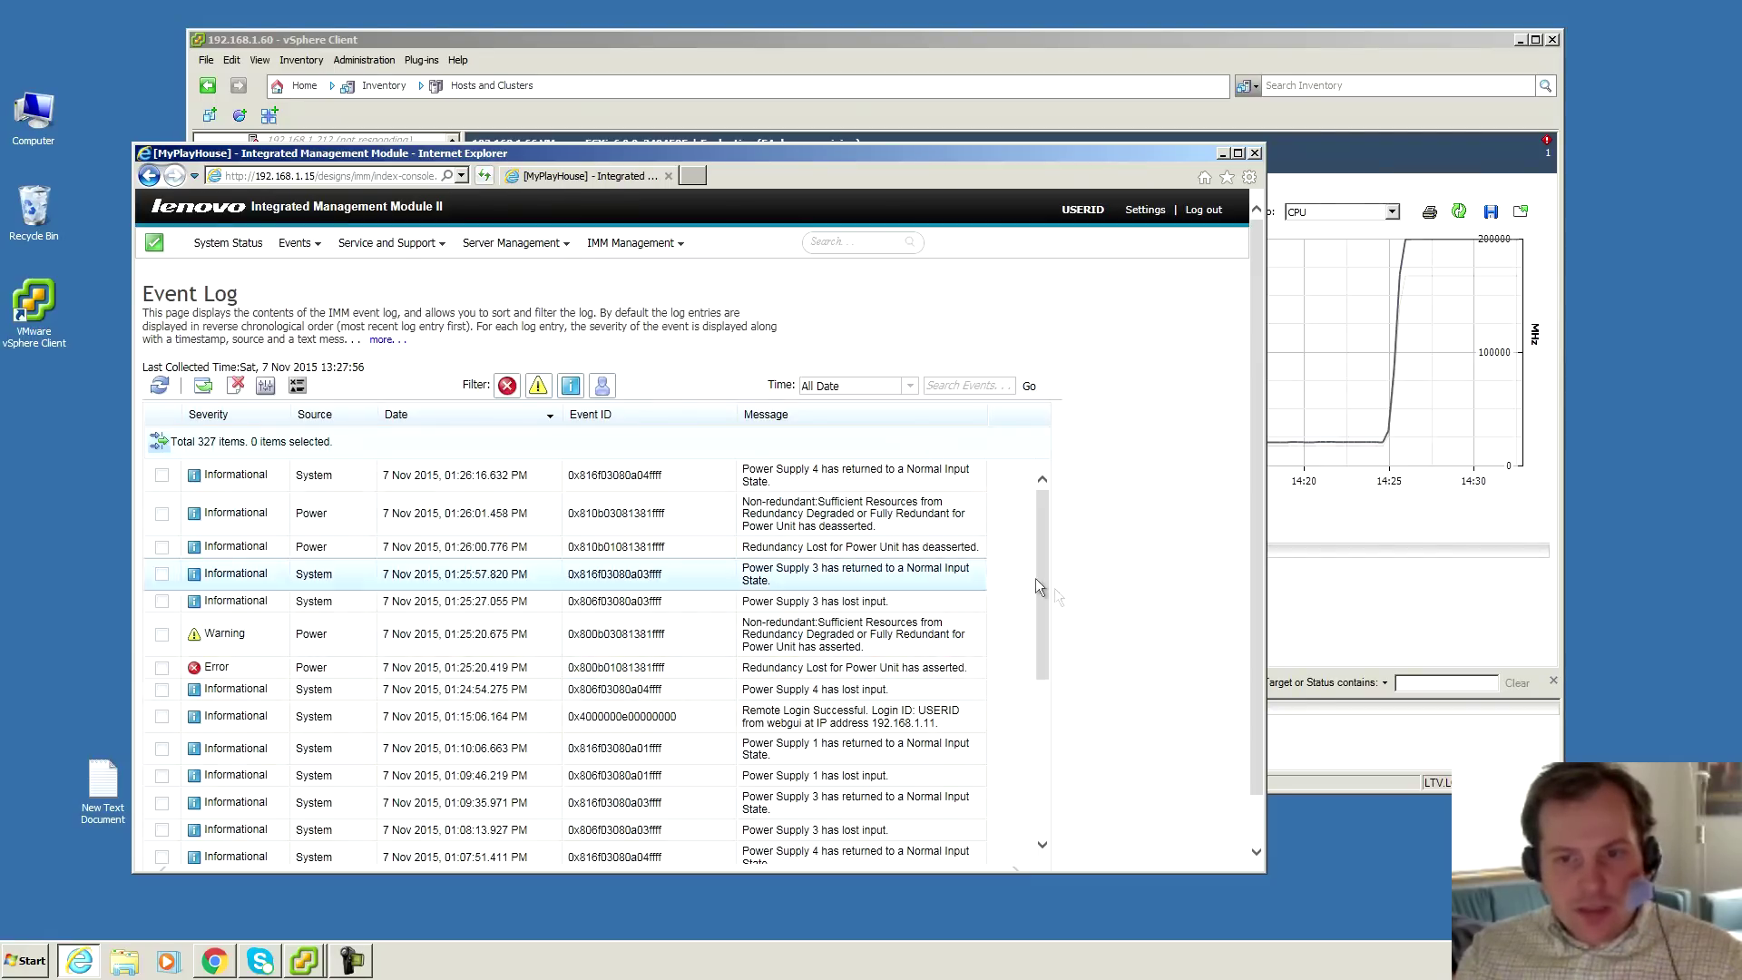
{"action": "left_click_drag", "start_coordinate": [1043, 557], "coordinate": [803, 545]}
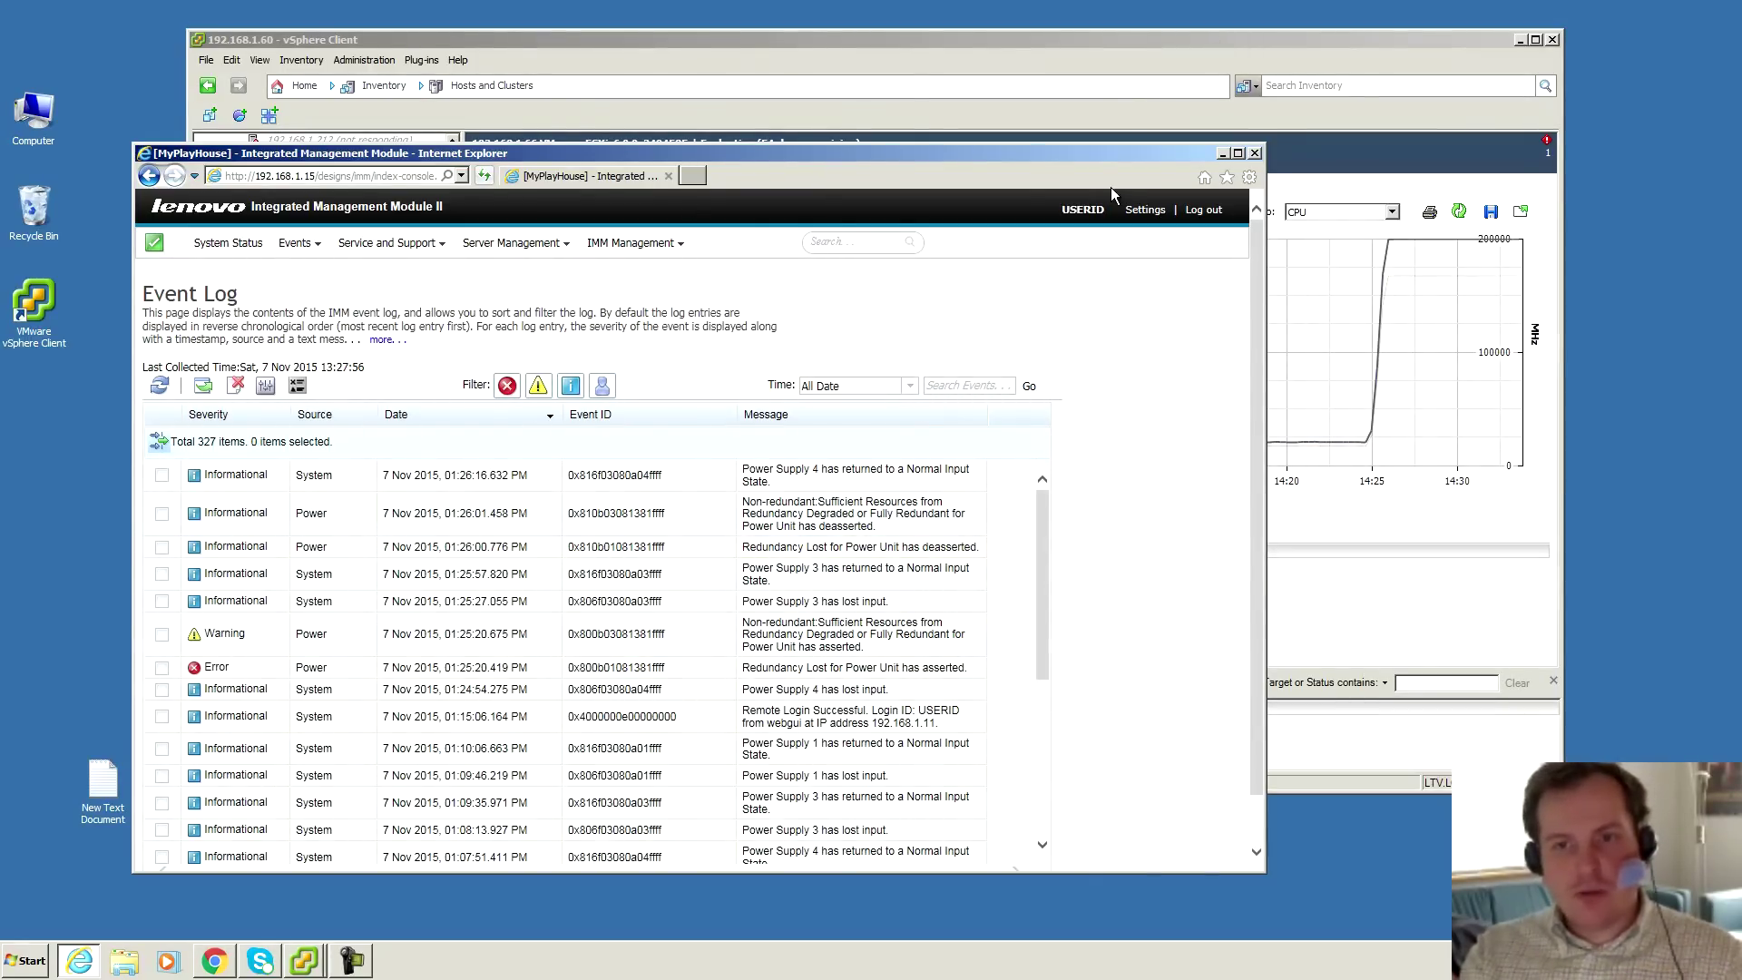
{"action": "left_click_drag", "start_coordinate": [1091, 156], "coordinate": [1020, 207]}
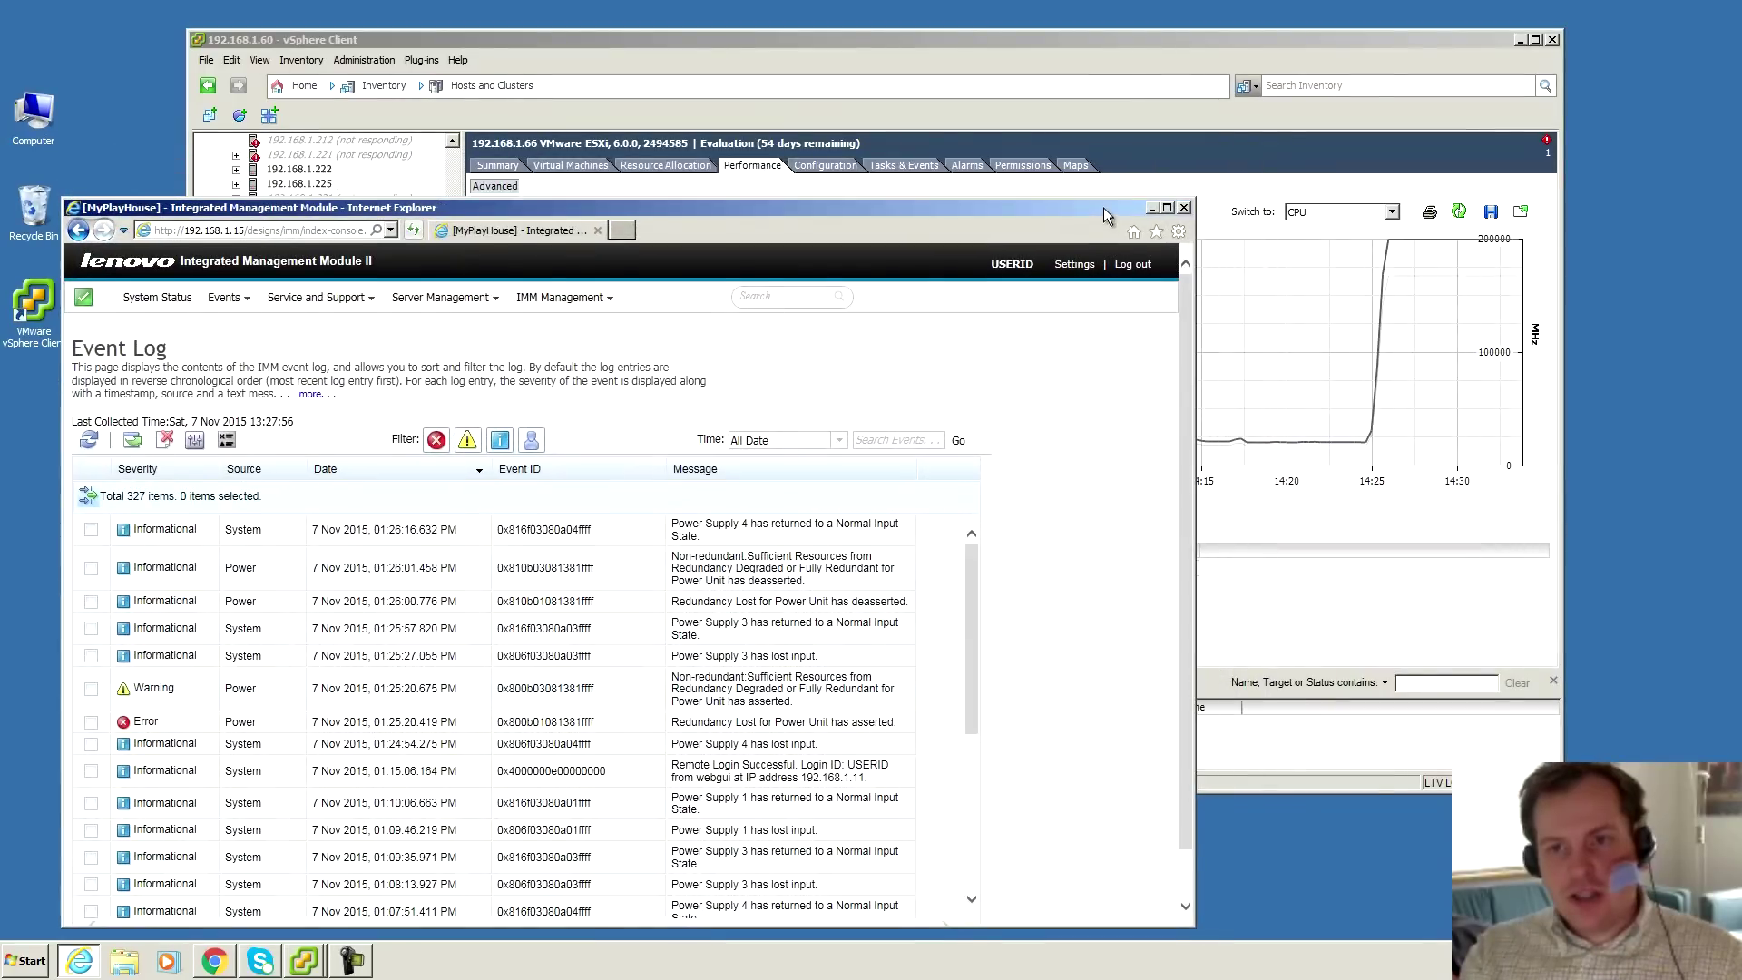
- Open the Power Policies redundancy dialog listing four 1400W bays via Server Management > Power Management
{"action": "left_click", "coordinate": [1238, 36]}
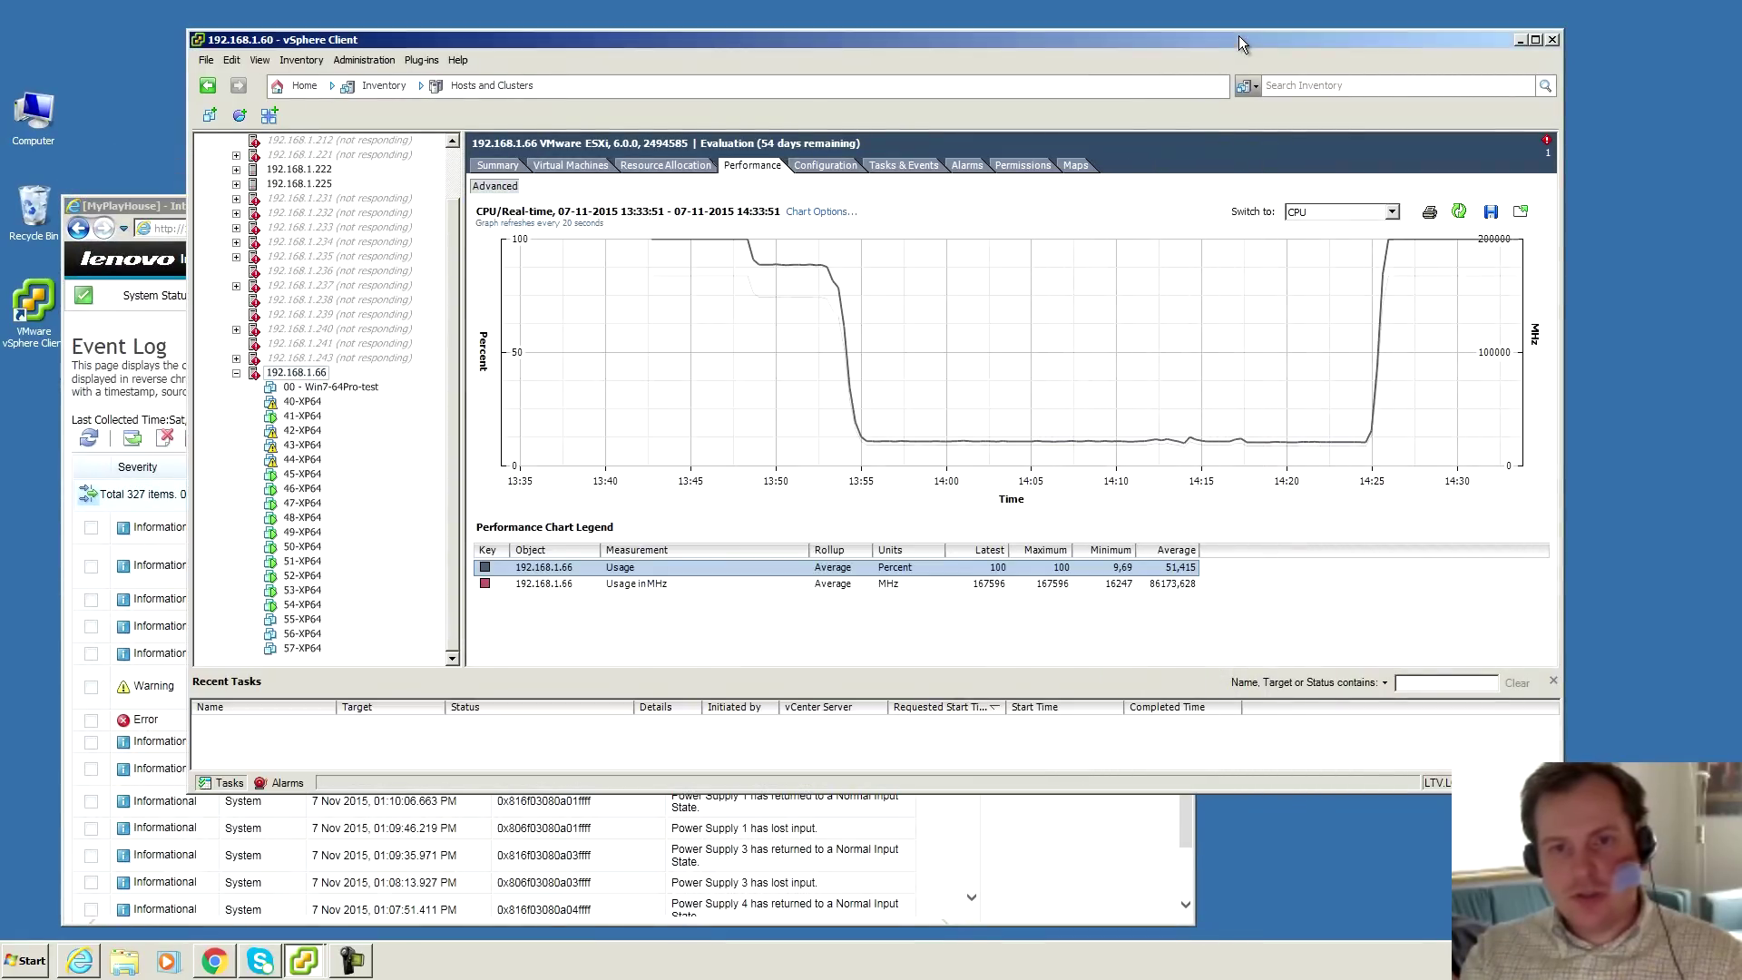
{"action": "left_click", "coordinate": [141, 205]}
{"action": "left_click", "coordinate": [440, 295]}
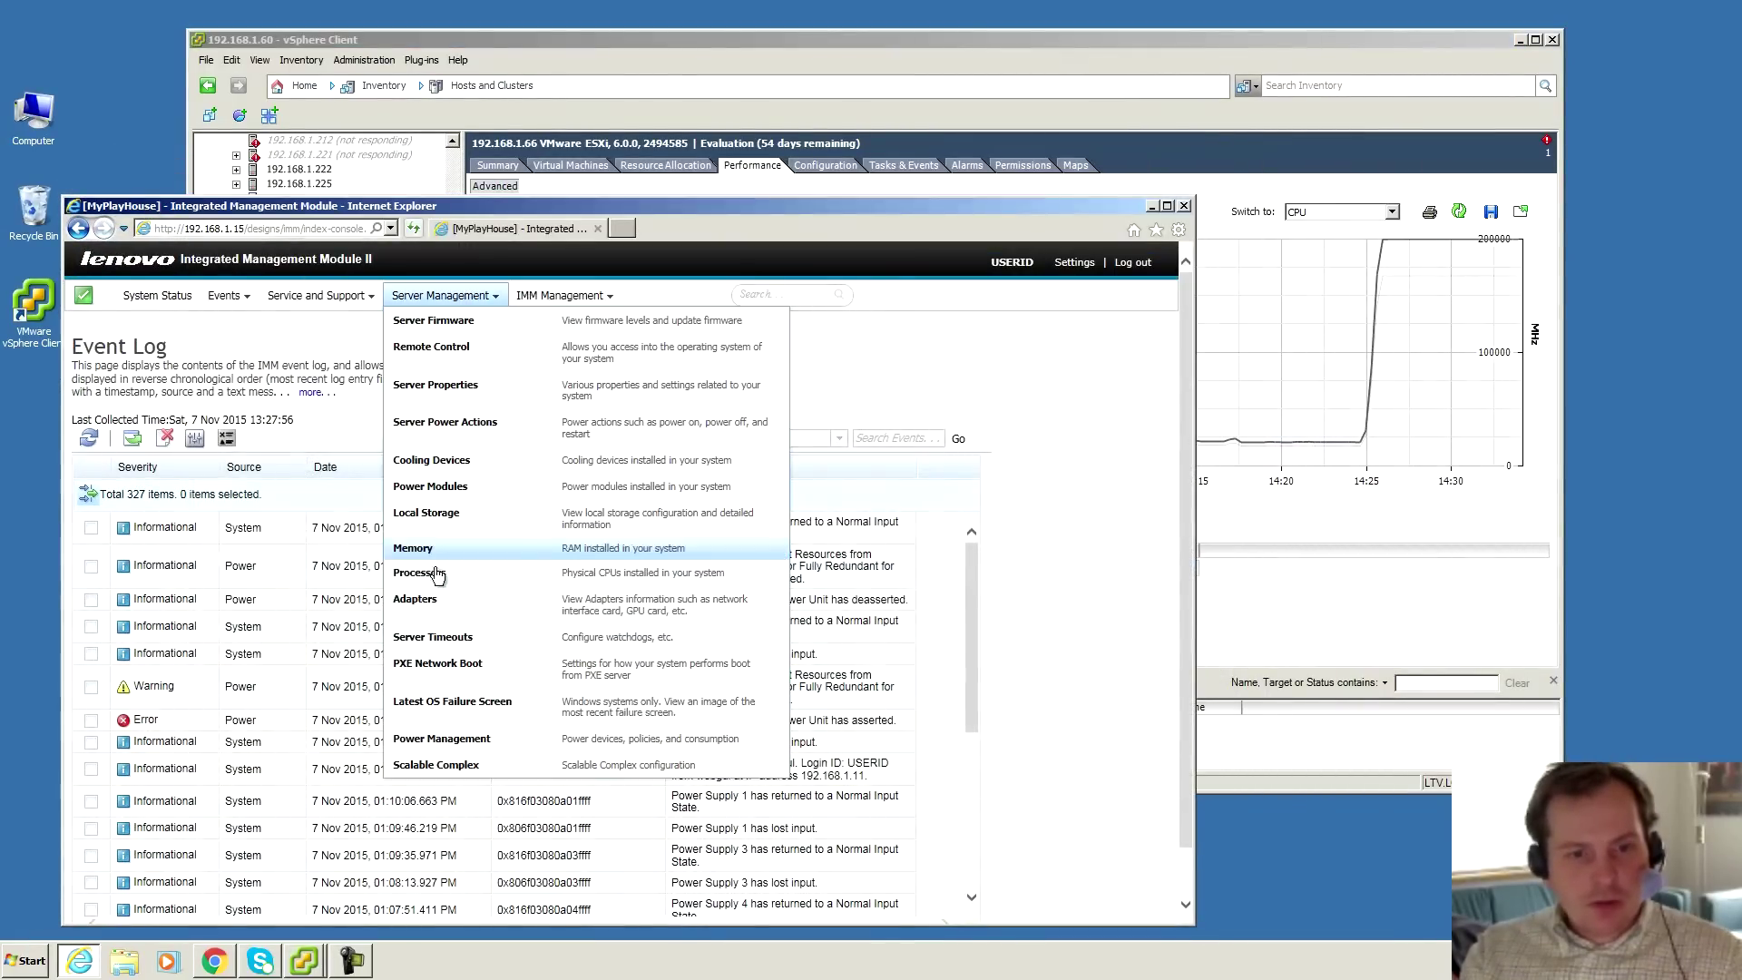
{"action": "left_click", "coordinate": [437, 744]}
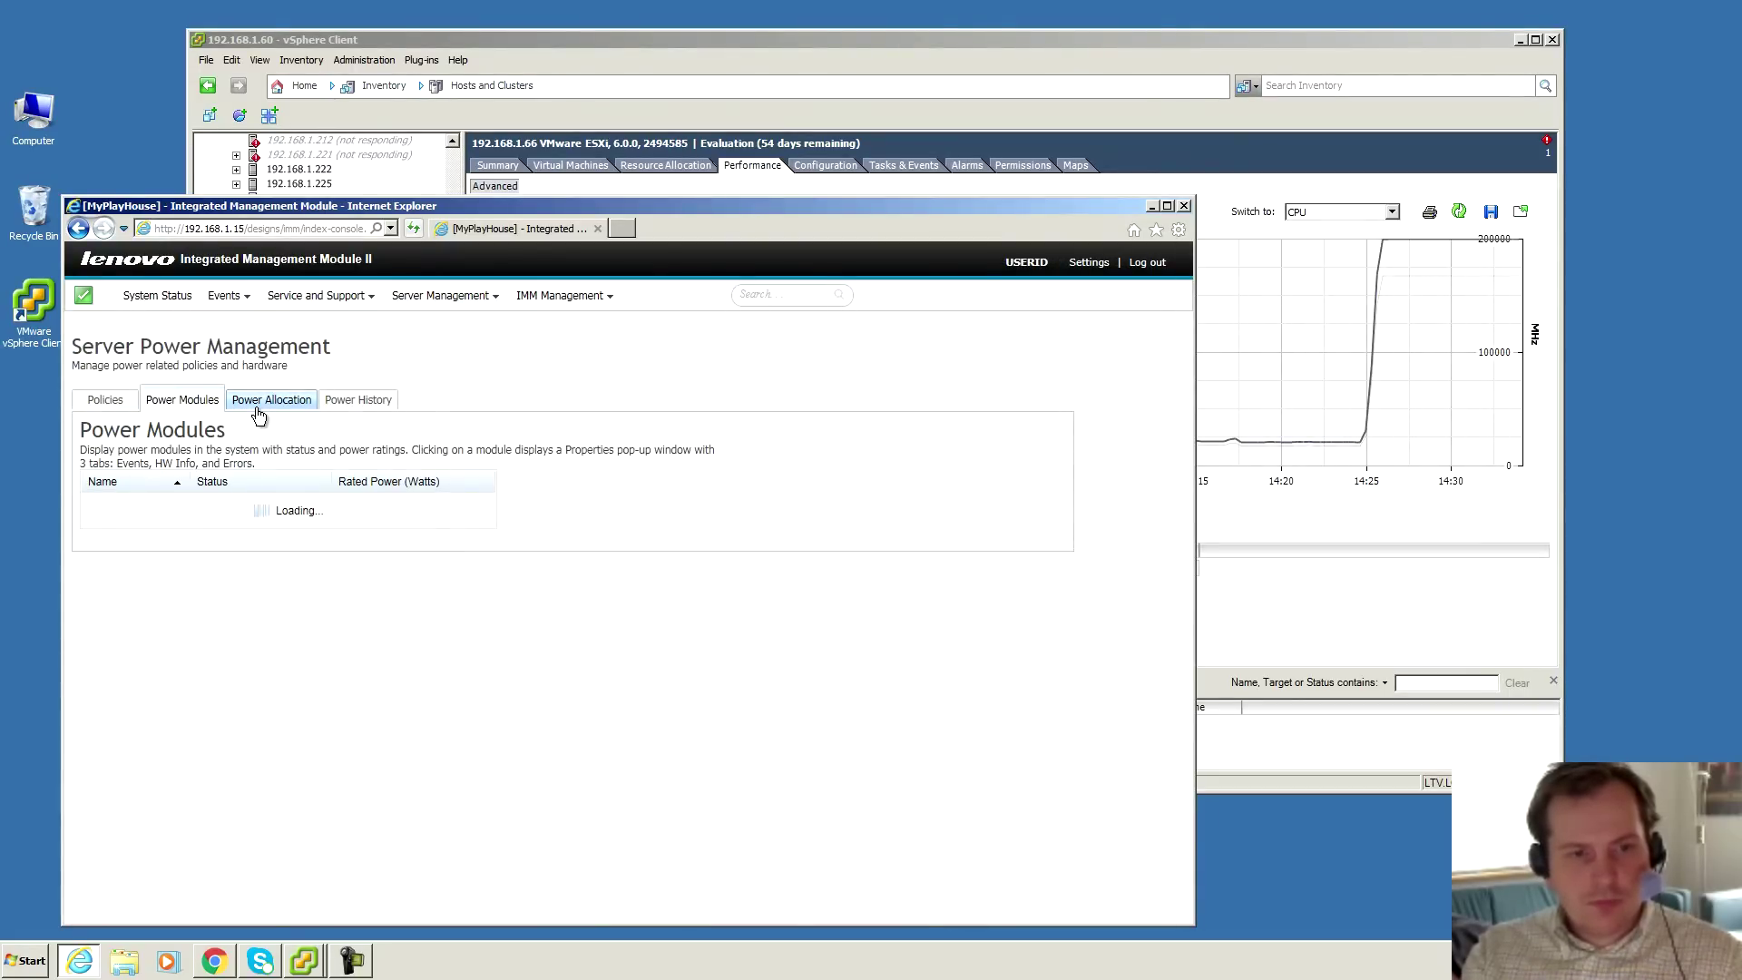
{"action": "left_click", "coordinate": [107, 401]}
{"action": "left_click", "coordinate": [332, 512]}
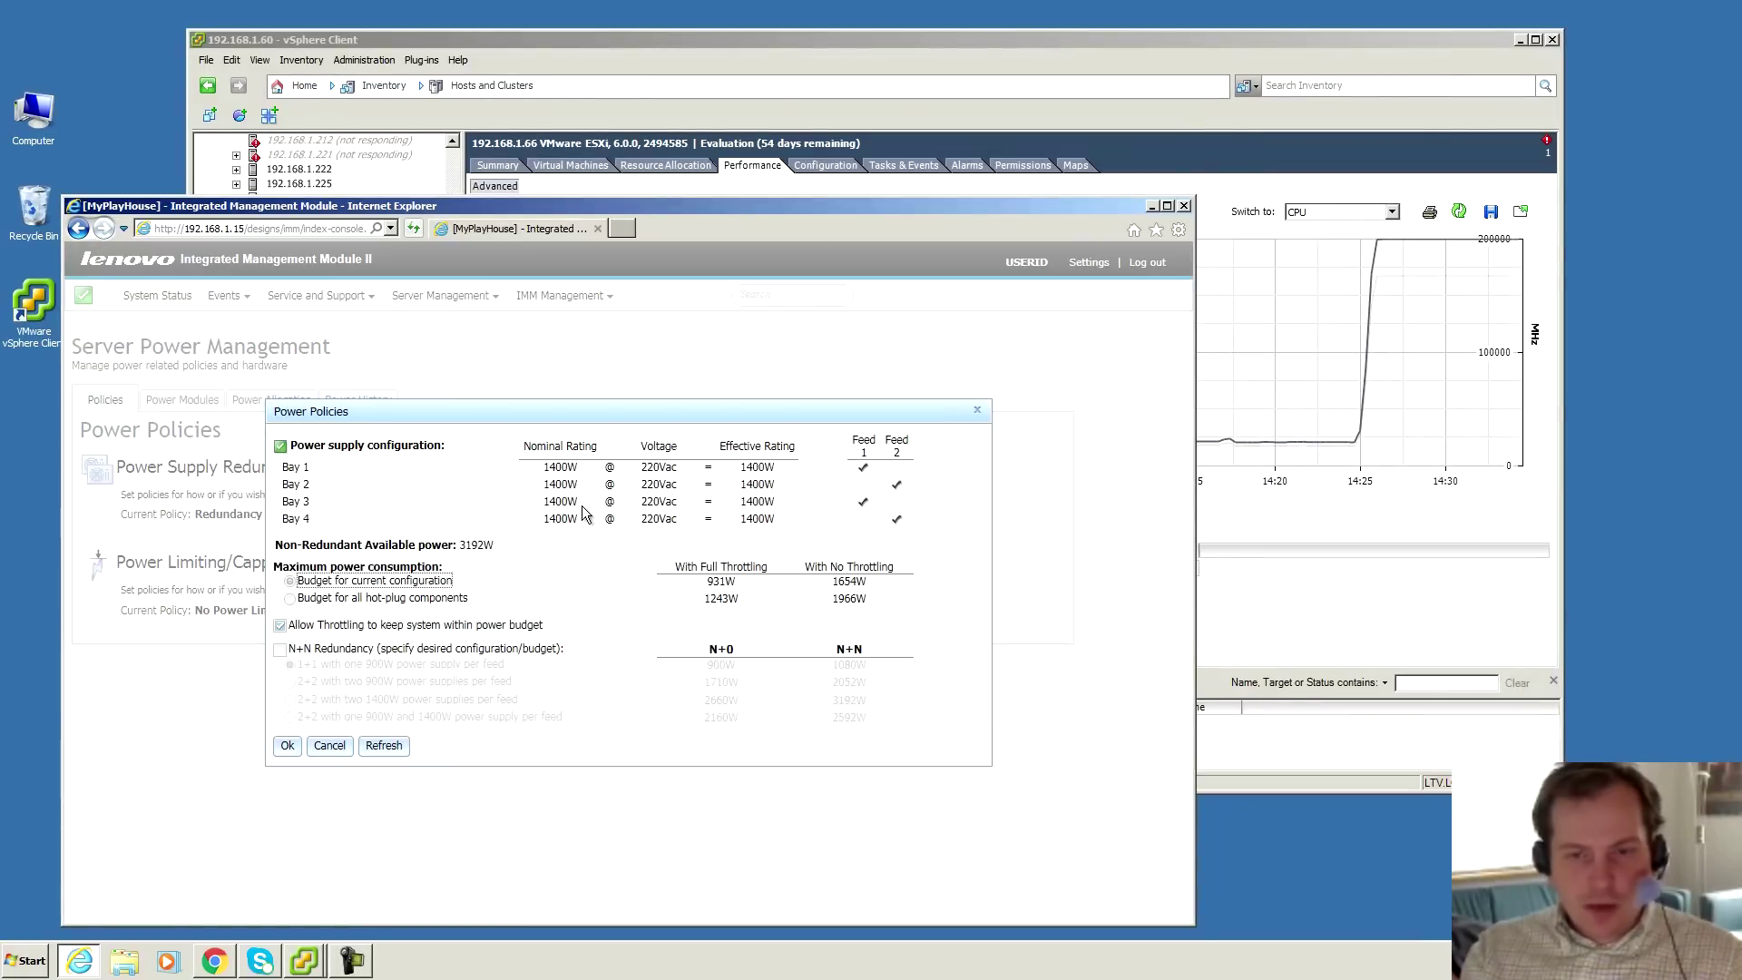